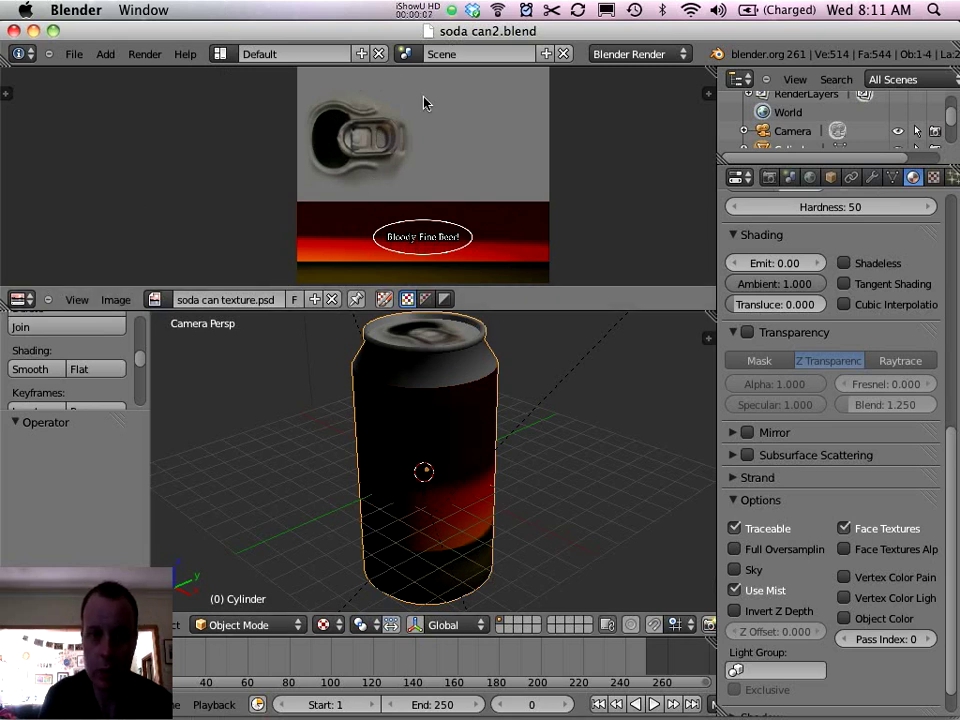
Join the Image Editor into the 3D View using the area border's Join Area option
right_click(508, 311)
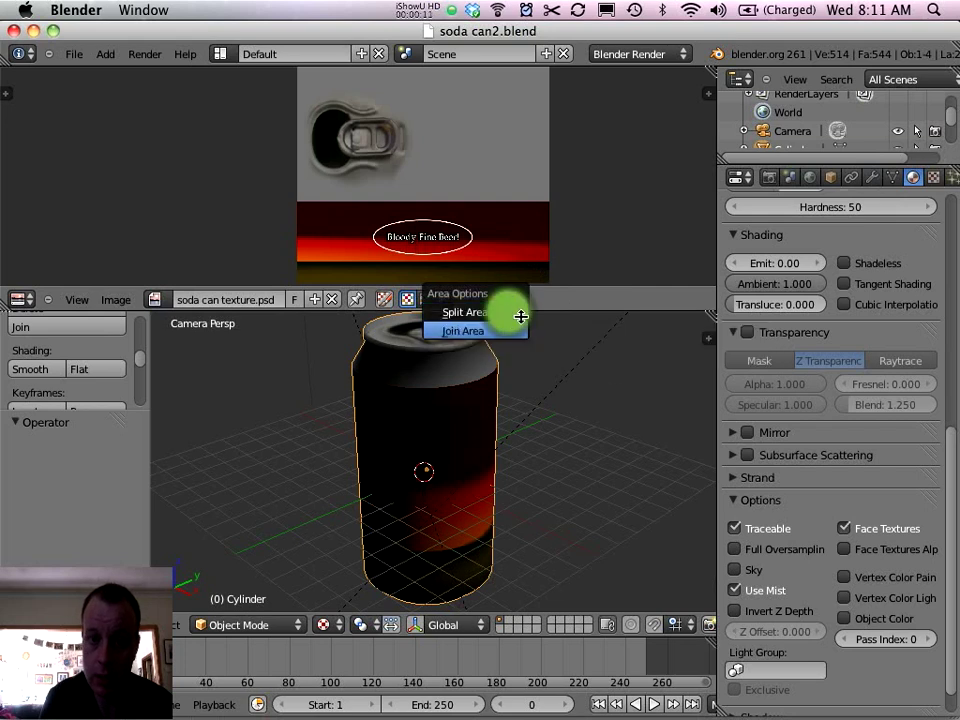
click(462, 329)
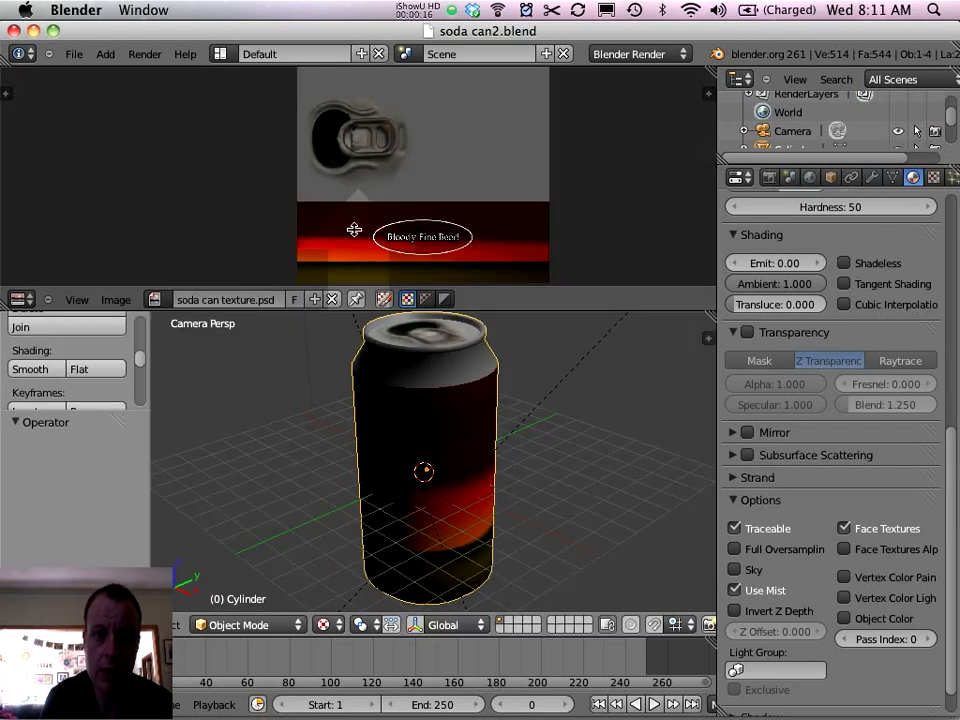
Finish the area merge and switch to a front orthographic view of the can
click(357, 236)
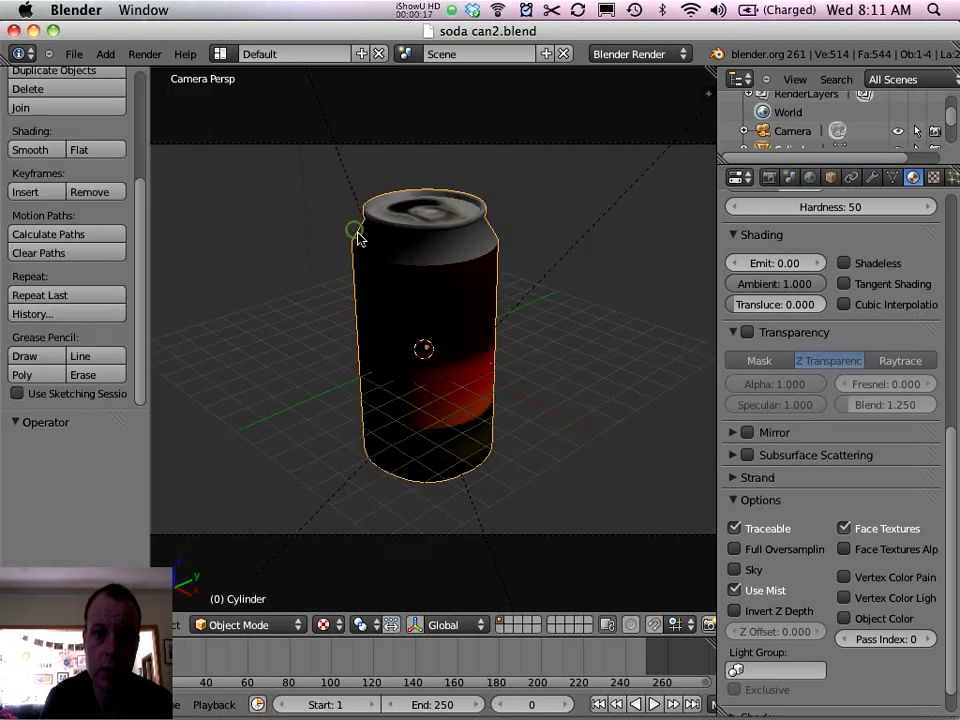
scroll(500, 300, up, 1)
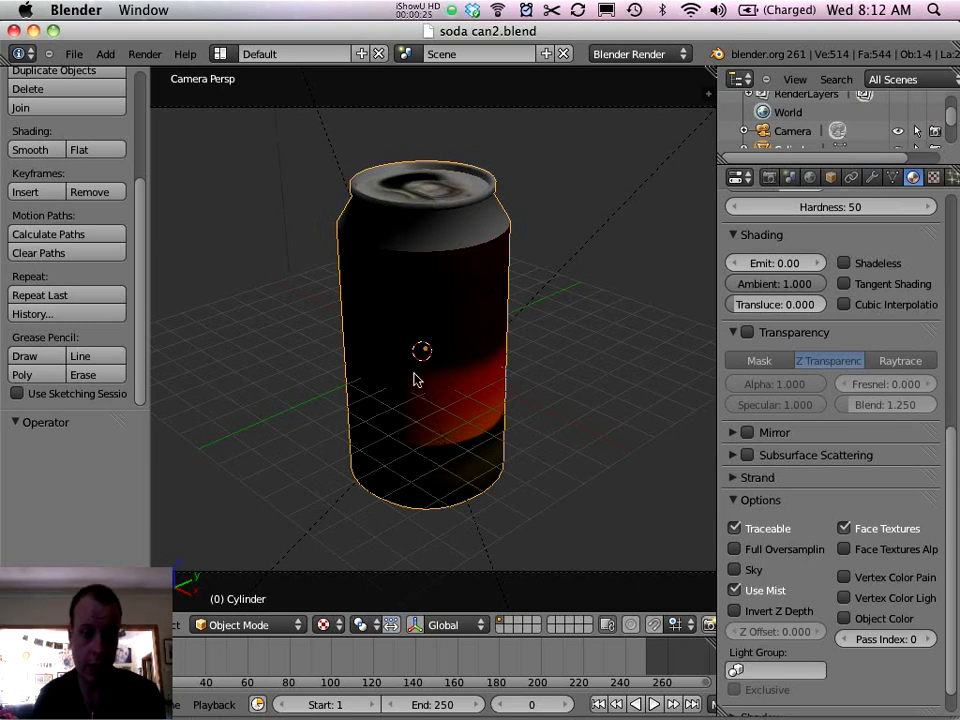
key(KP_5)
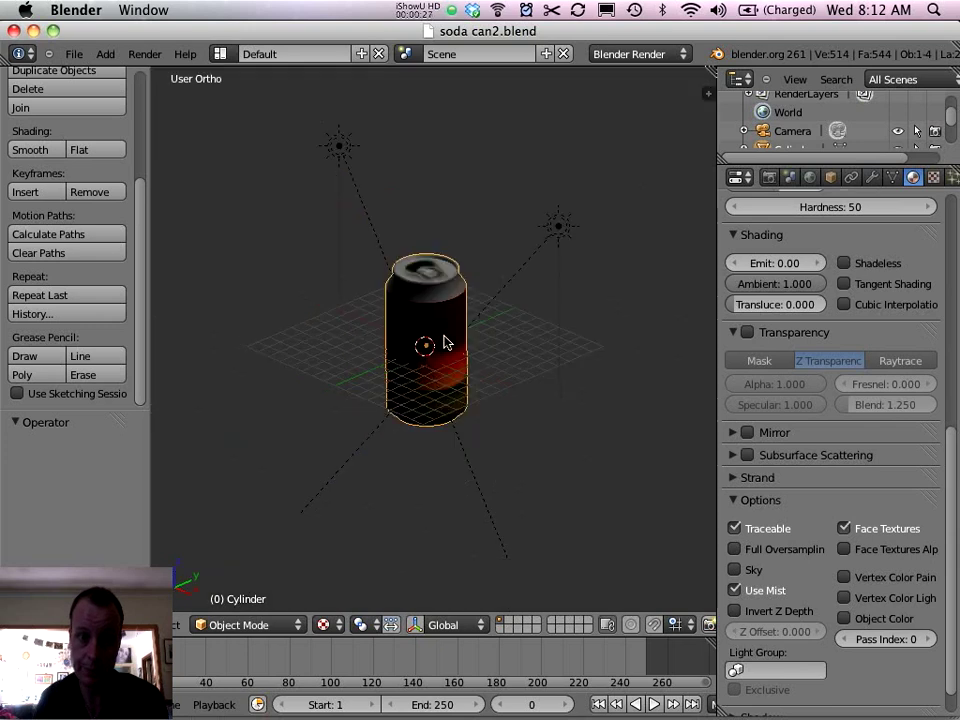
key(KP_1)
scroll(476, 371, up, 4)
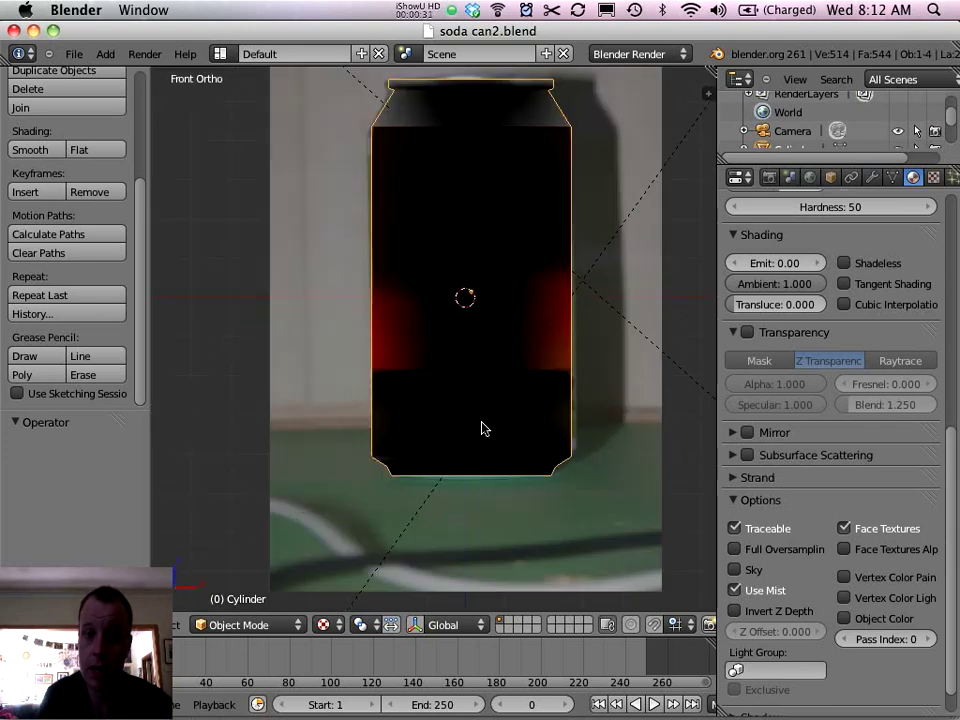
scroll(481, 428, up, 1)
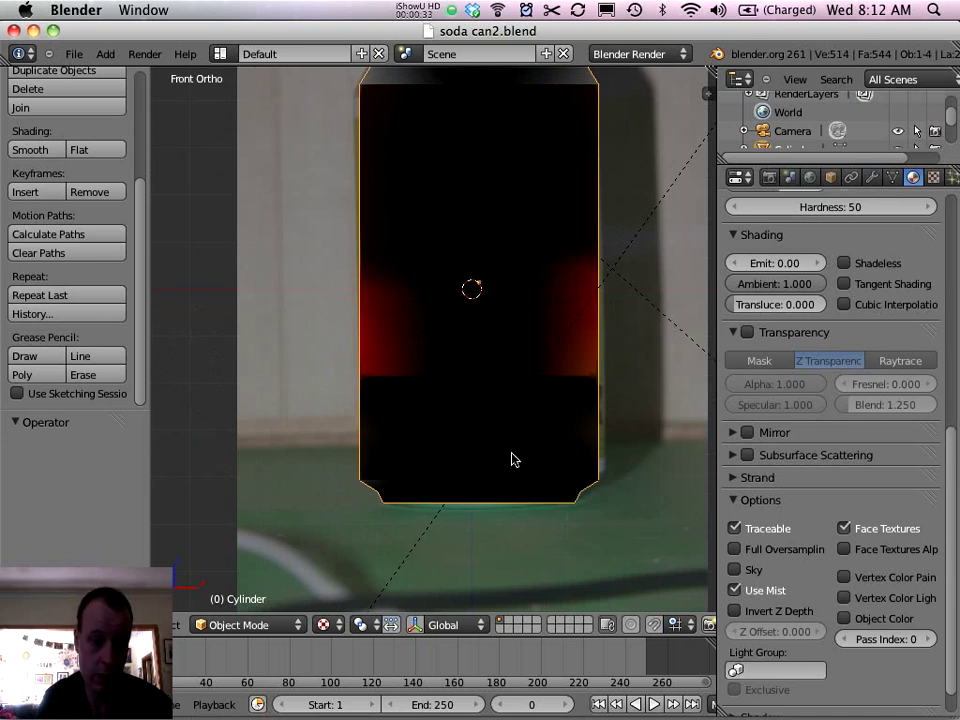
scroll(467, 304, down, 2)
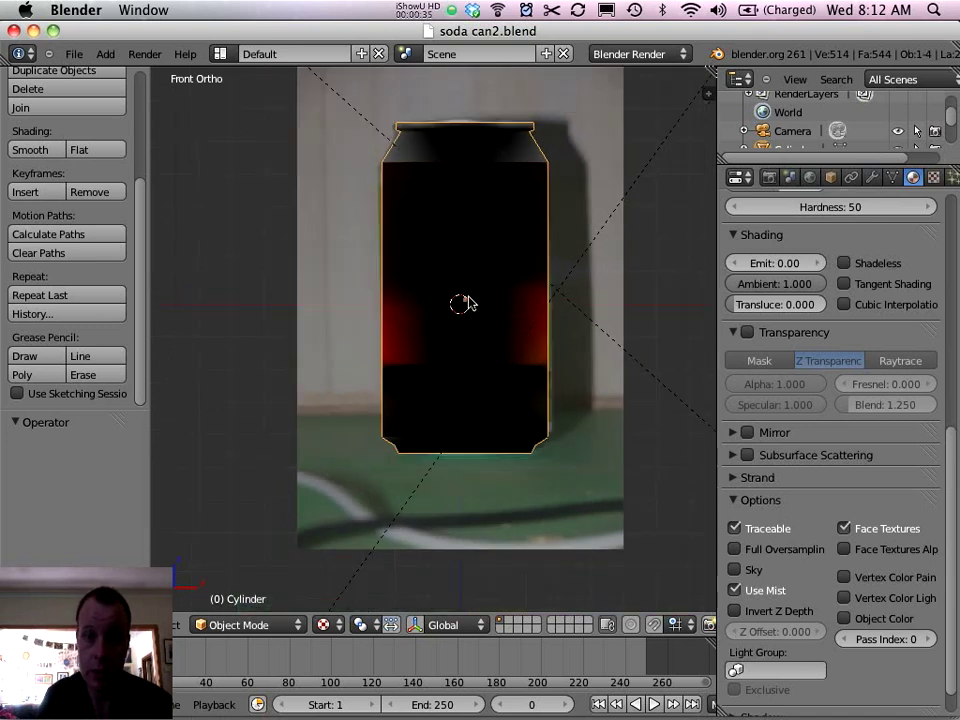
Place the 3D cursor at the bottom centre of the can
click(332, 303)
click(319, 250)
click(237, 248)
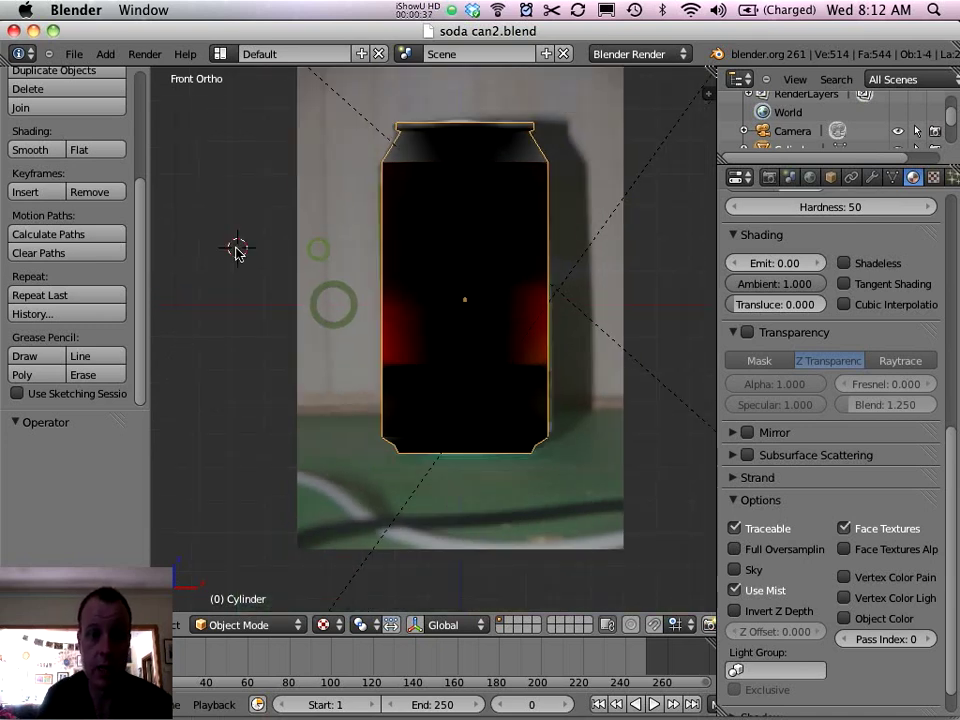
click(218, 383)
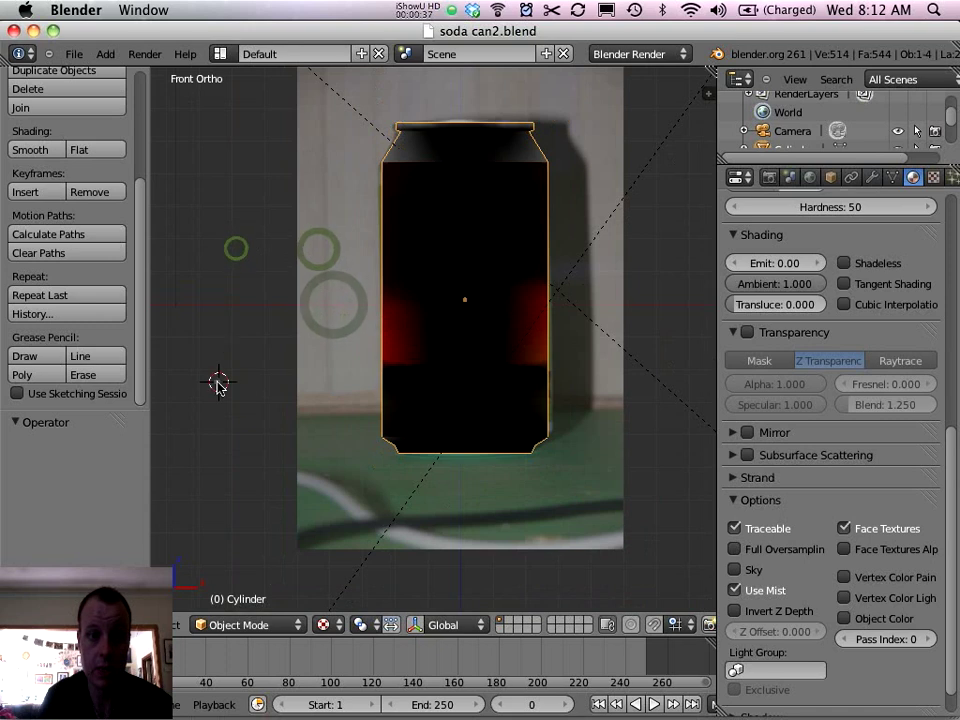
click(470, 460)
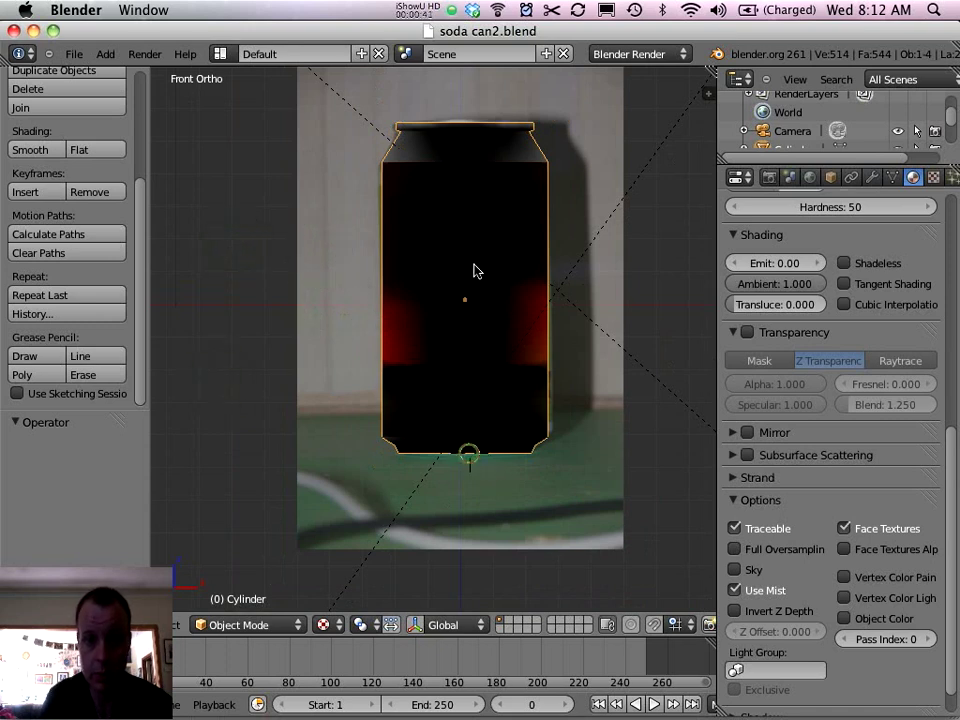
scroll(513, 464, up, 3)
scroll(513, 464, down, 3)
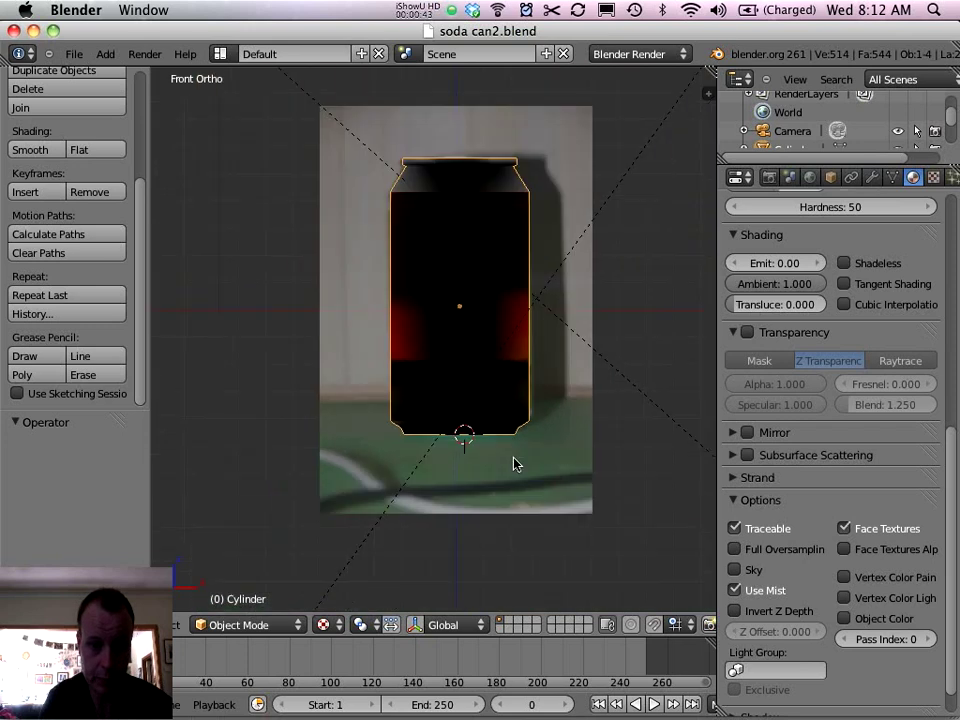
Show the can in wireframe and view it from the right side
key(z)
scroll(506, 495, up, 3)
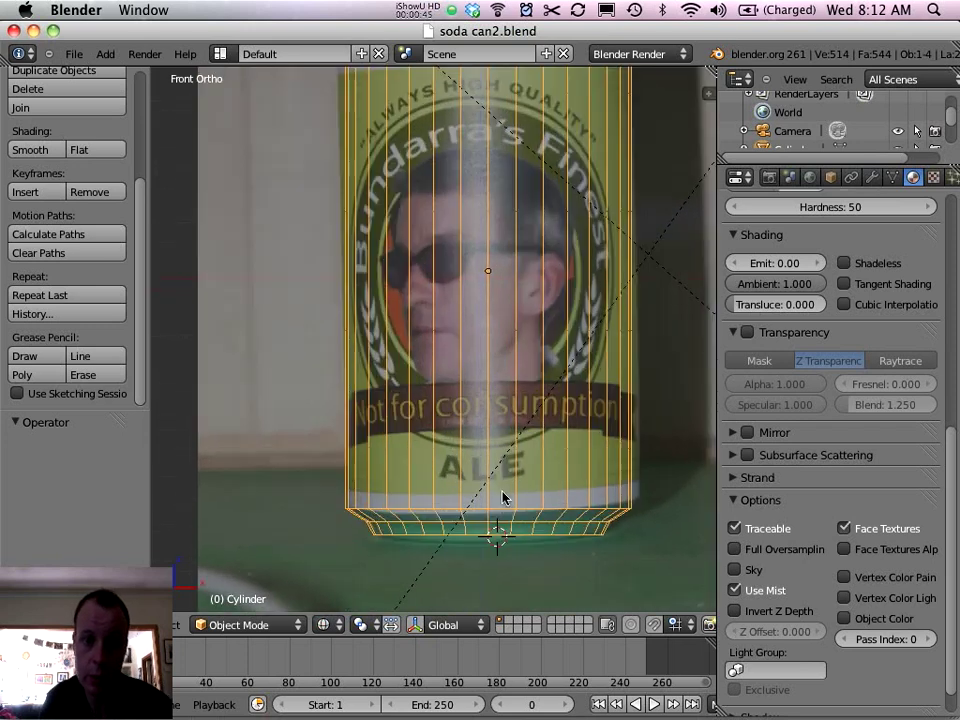
scroll(448, 381, down, 2)
scroll(417, 463, up, 5)
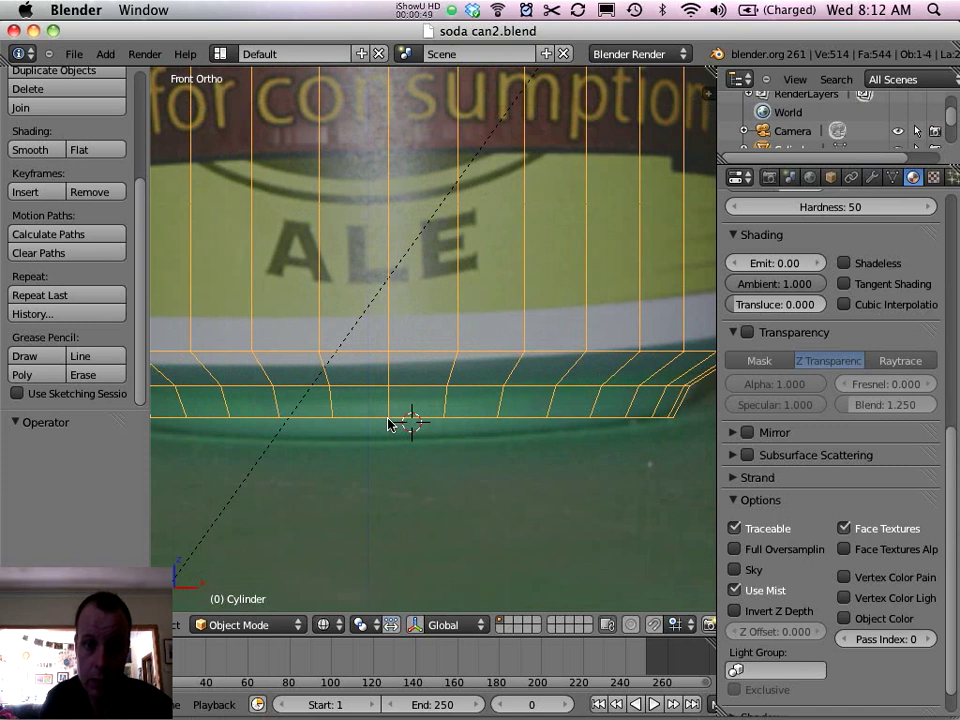
key(KP_3)
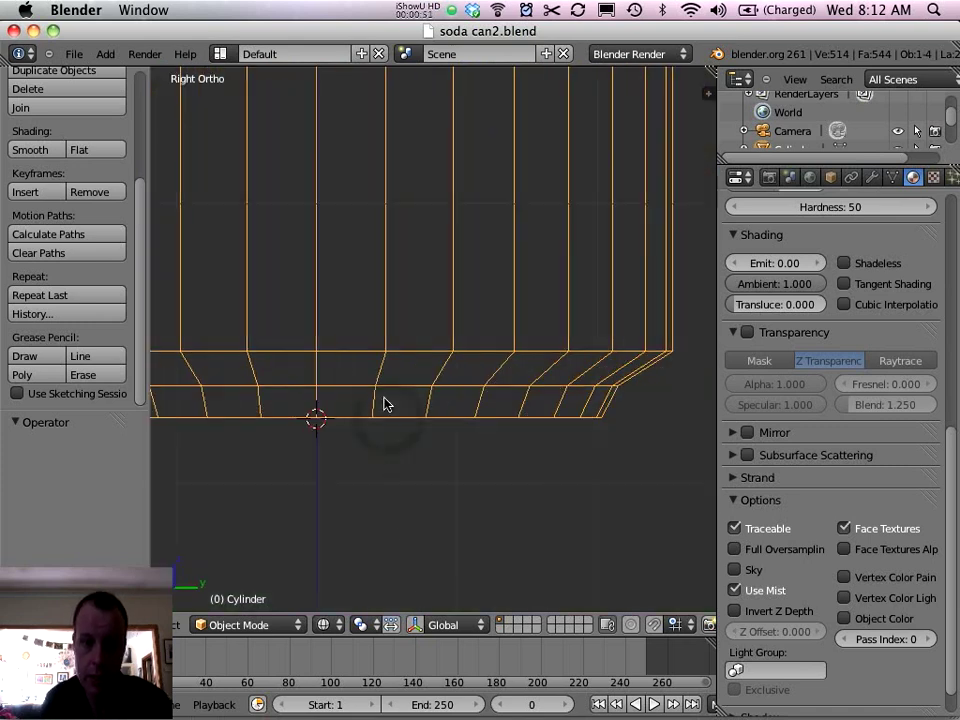
scroll(326, 428, down, 4)
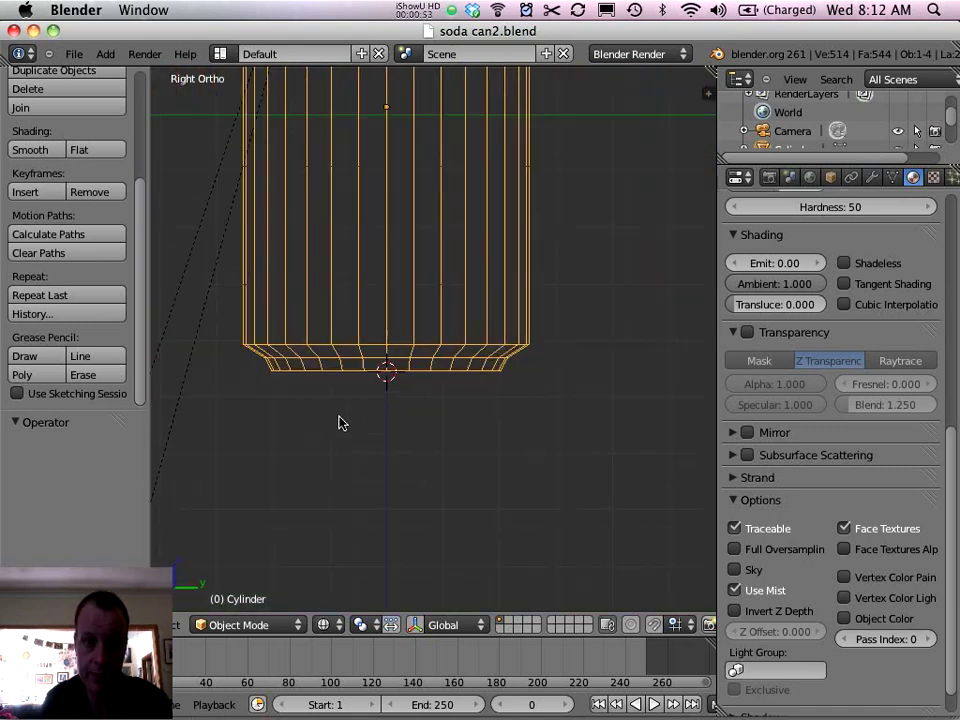
scroll(339, 422, up, 2)
Compare the front, right and top views, ending in front view
key(KP_1)
key(KP_3)
scroll(400, 386, down, 3)
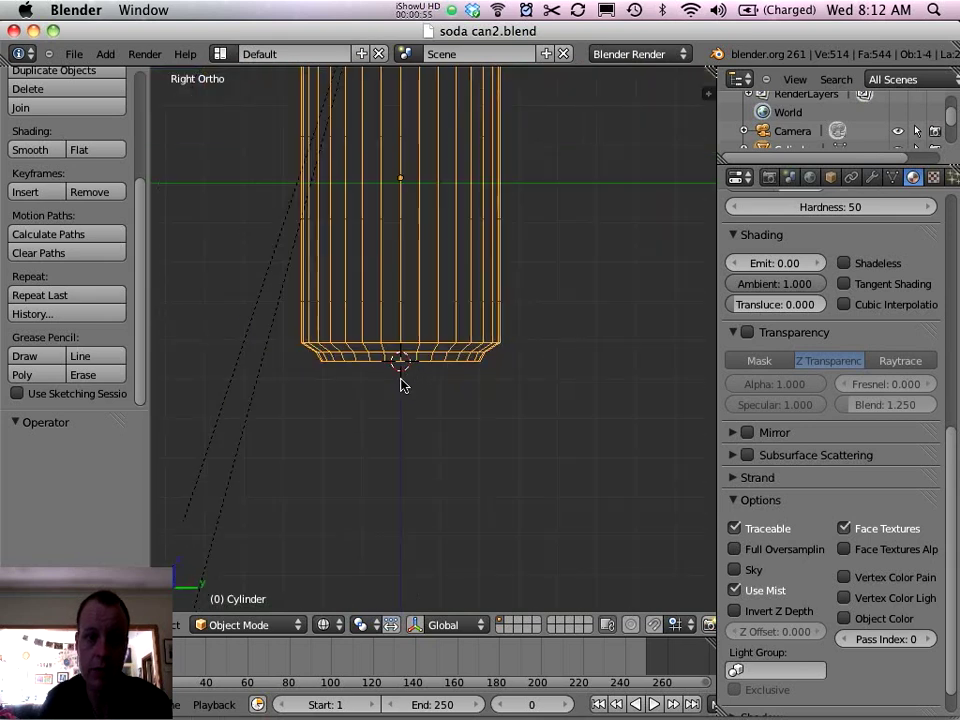
scroll(400, 386, down, 3)
key(KP_1)
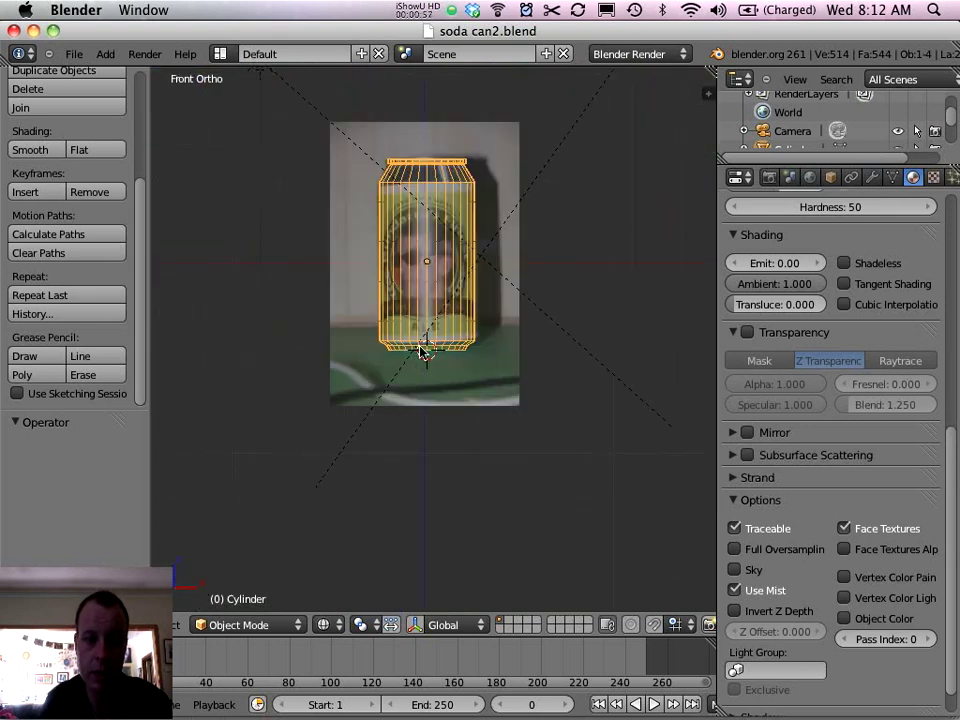
key(KP_7)
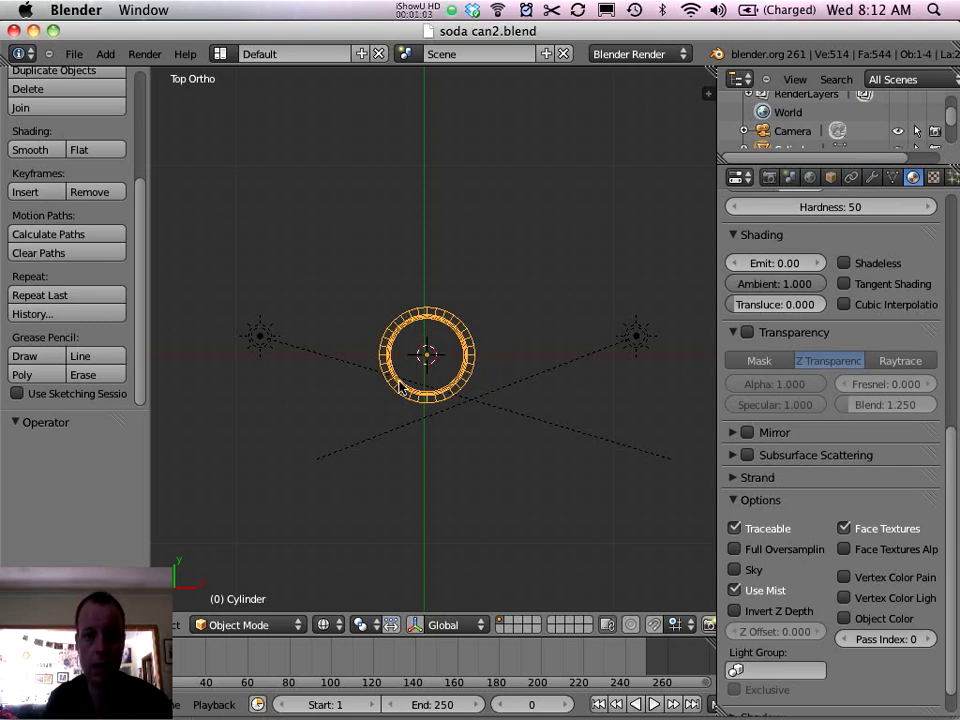
key(KP_1)
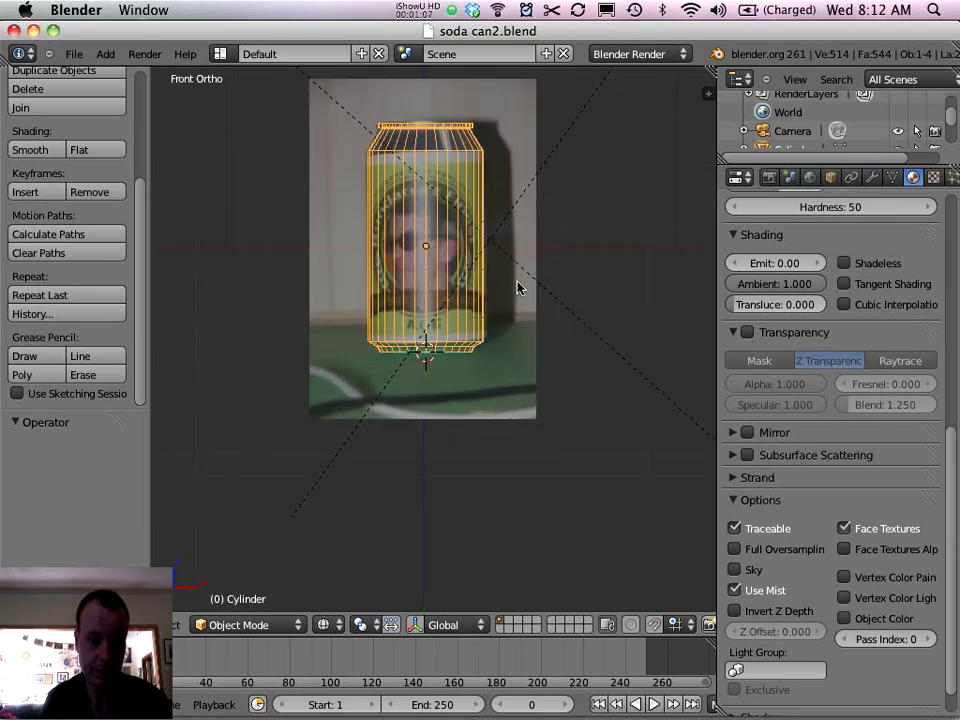
Centre the can in the view and return it to solid shading
key(space)
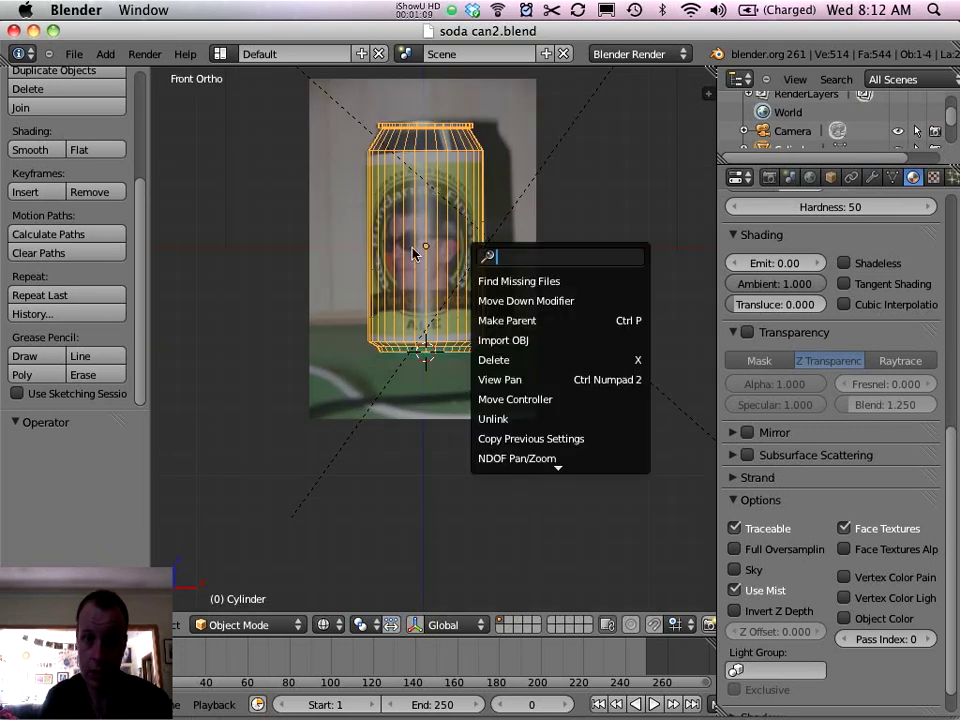
key(Escape)
shift+middle_drag(527, 349, 519, 415)
scroll(542, 455, up, 4)
key(z)
scroll(515, 420, down, 2)
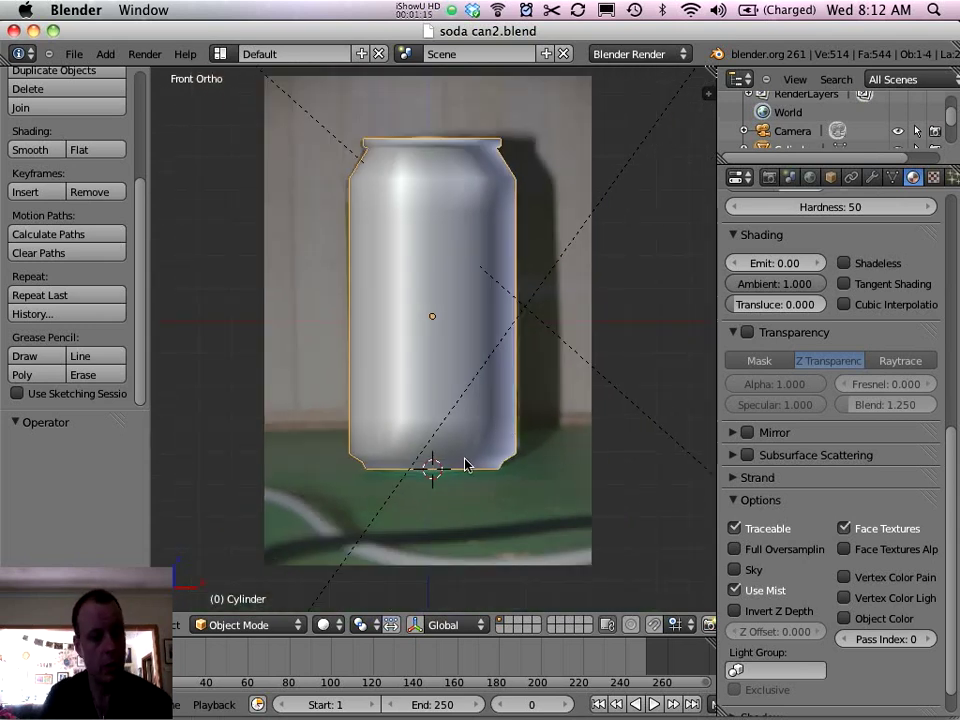
Add a single-bone armature at the 3D cursor beneath the can
key(shift+a)
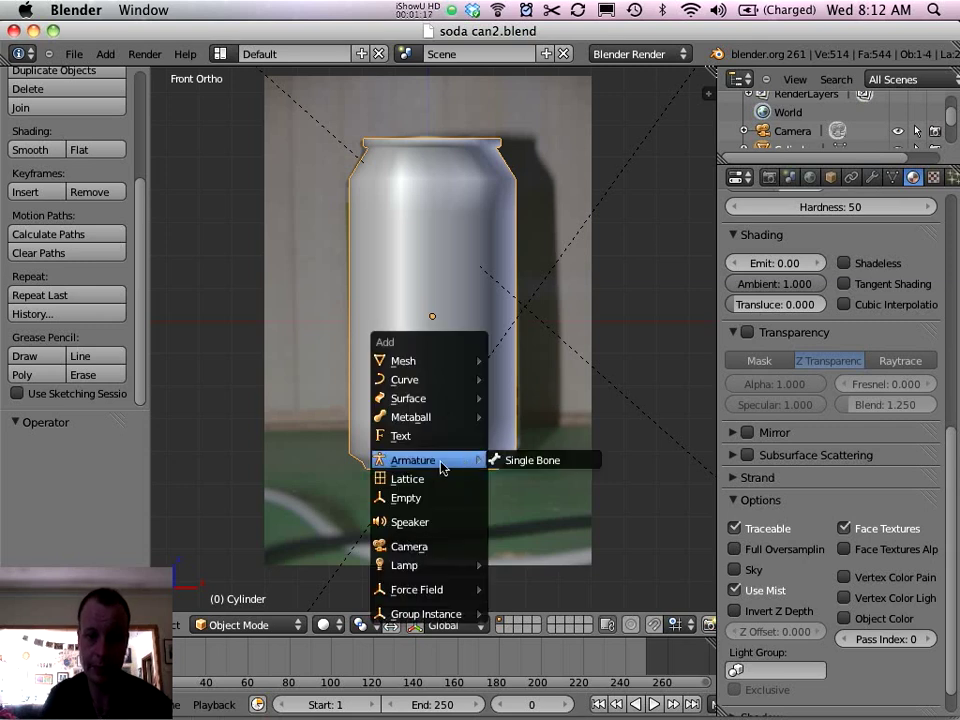
mouse_move(381, 462)
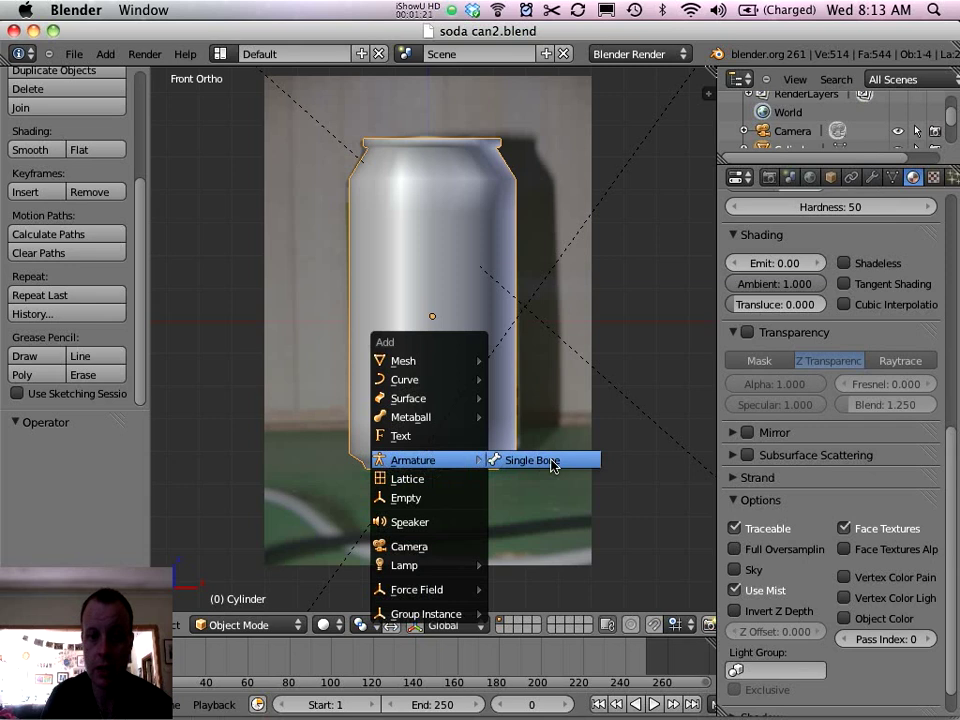
click(552, 463)
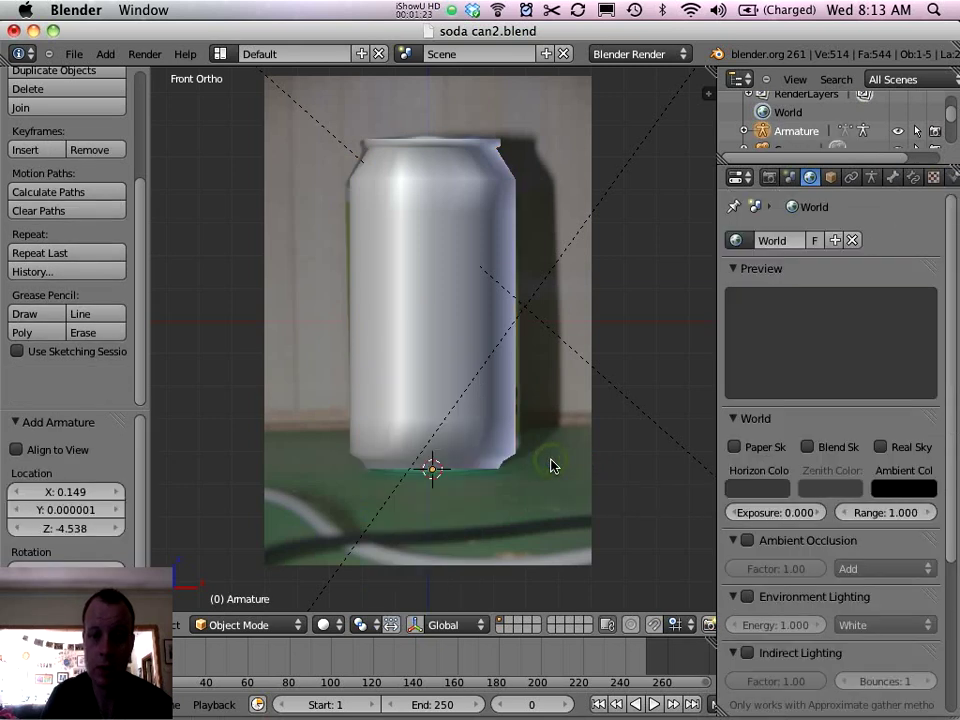
scroll(487, 480, up, 3)
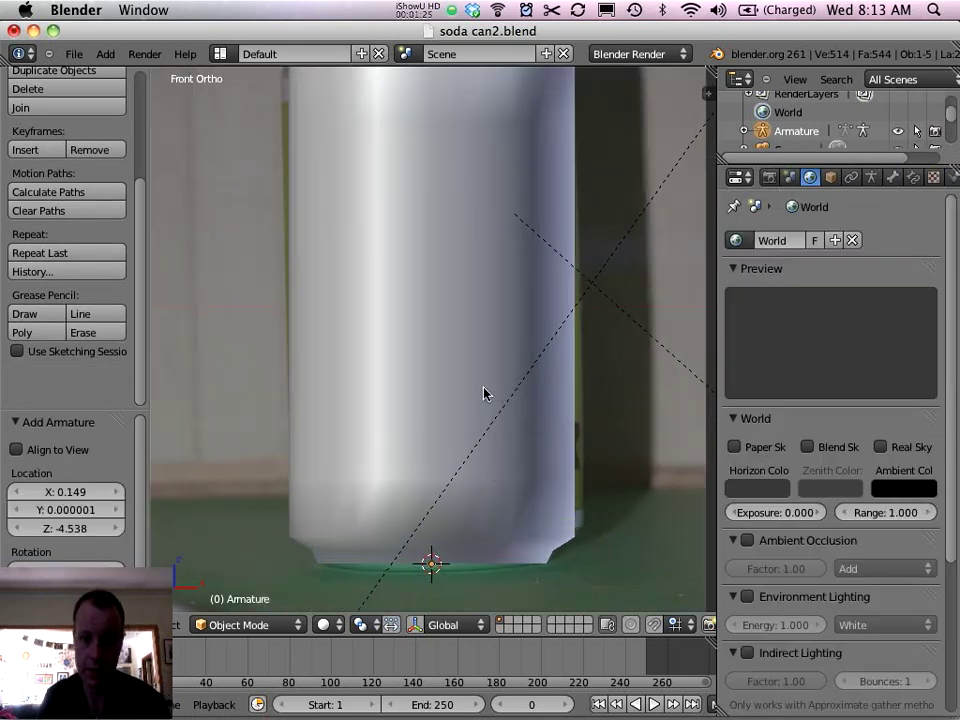
scroll(484, 393, down, 2)
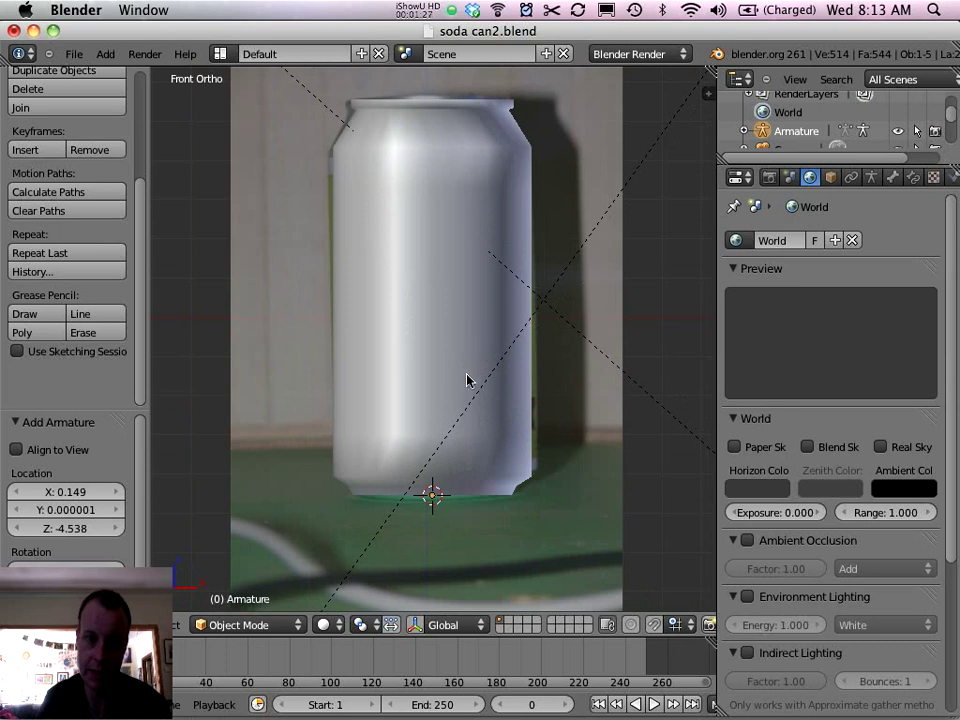
Toggle the can from textured back to plain solid shading and recheck the front view
key(alt+z)
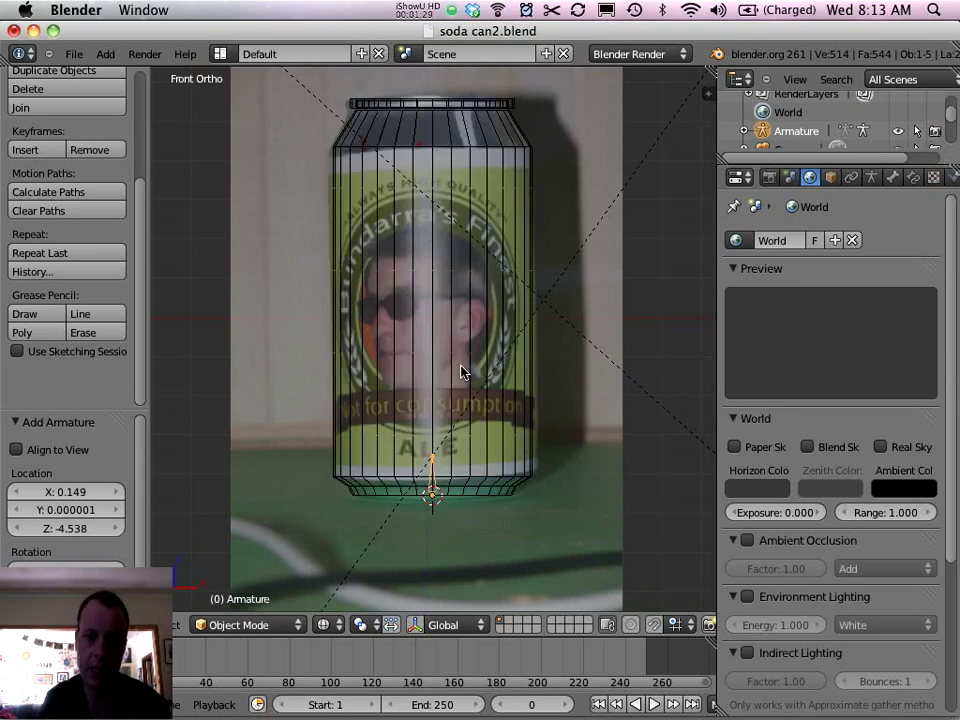
scroll(445, 490, up, 2)
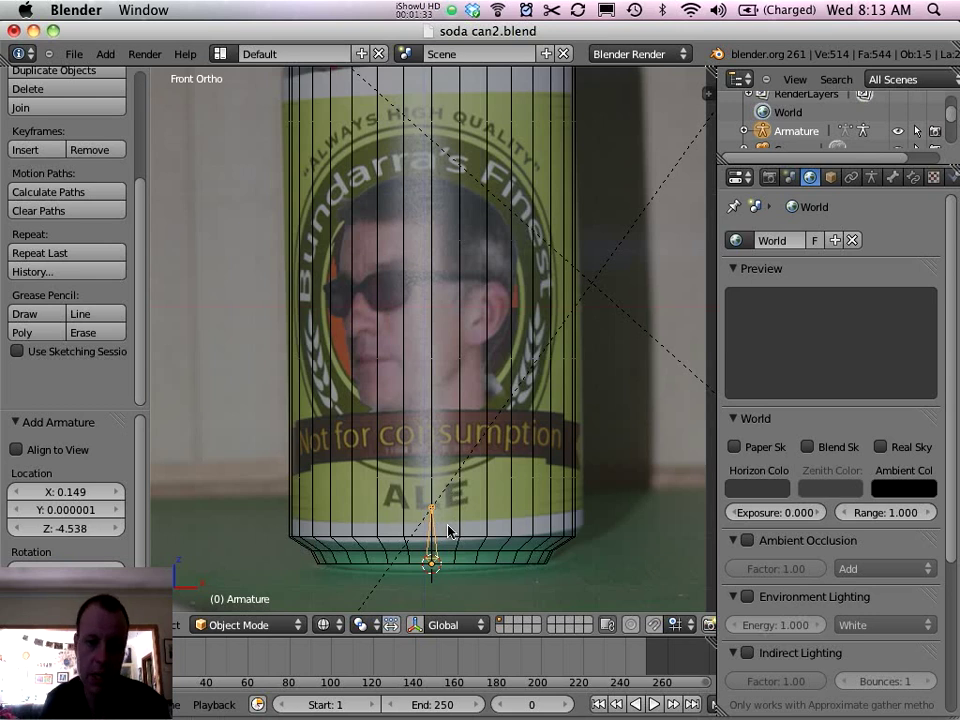
key(alt+z)
scroll(451, 525, down, 3)
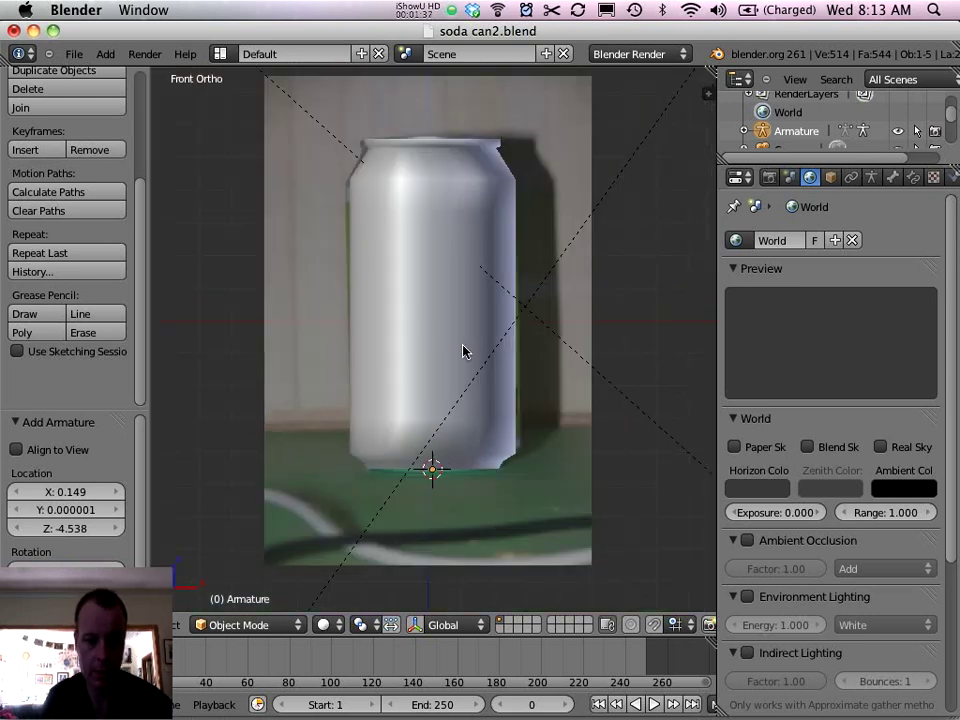
key(KP_3)
key(KP_1)
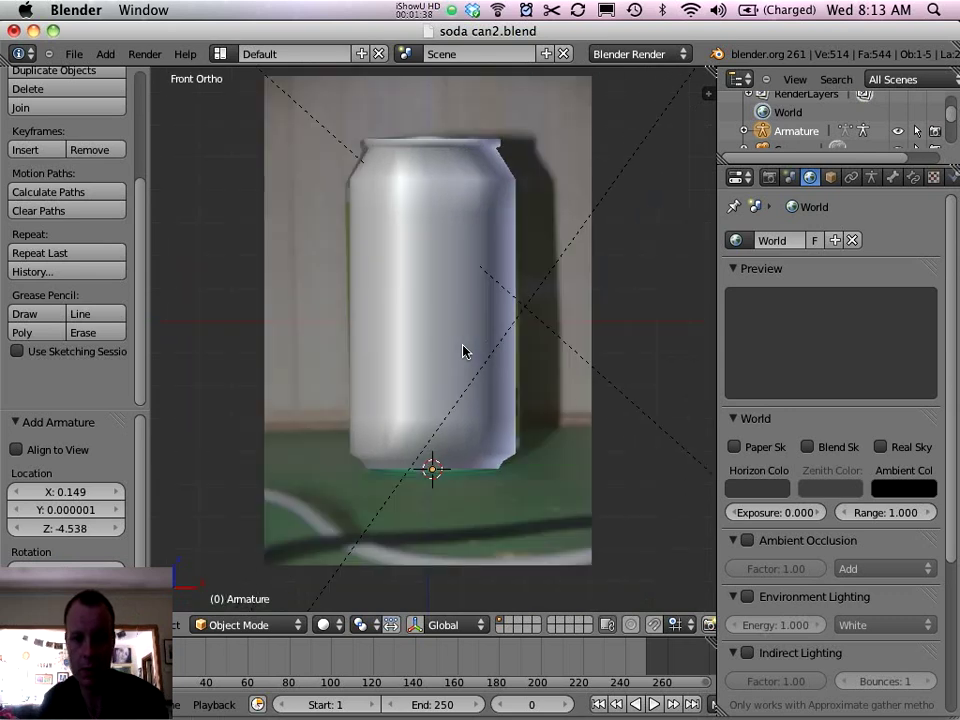
click(871, 178)
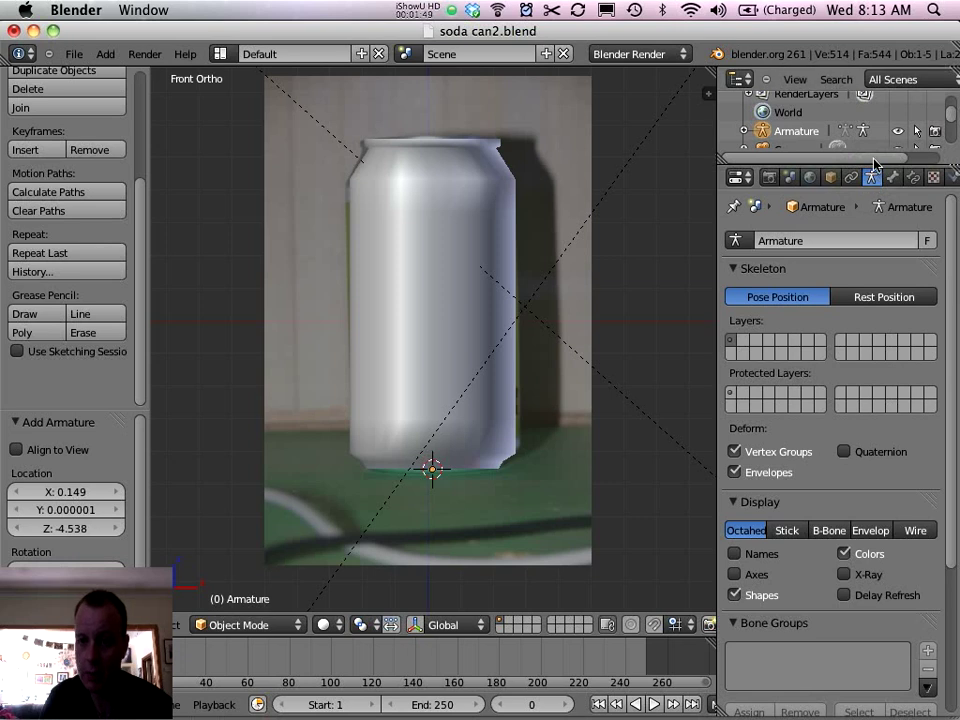
Enable X-Ray on the armature and orbit to inspect the bone from below
click(844, 575)
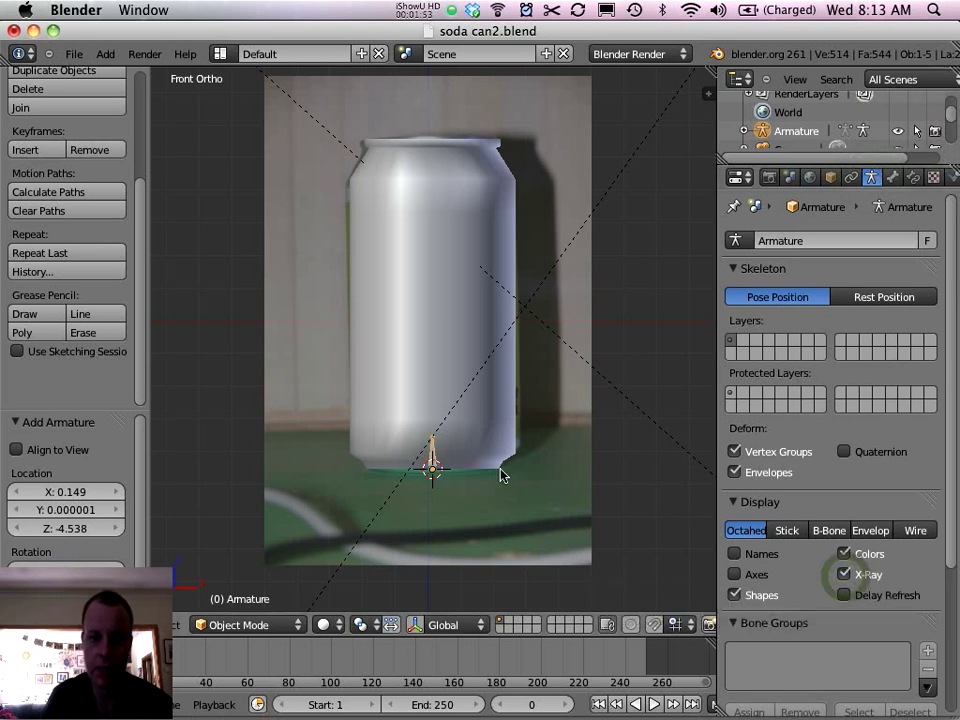
middle_drag(482, 422, 499, 399)
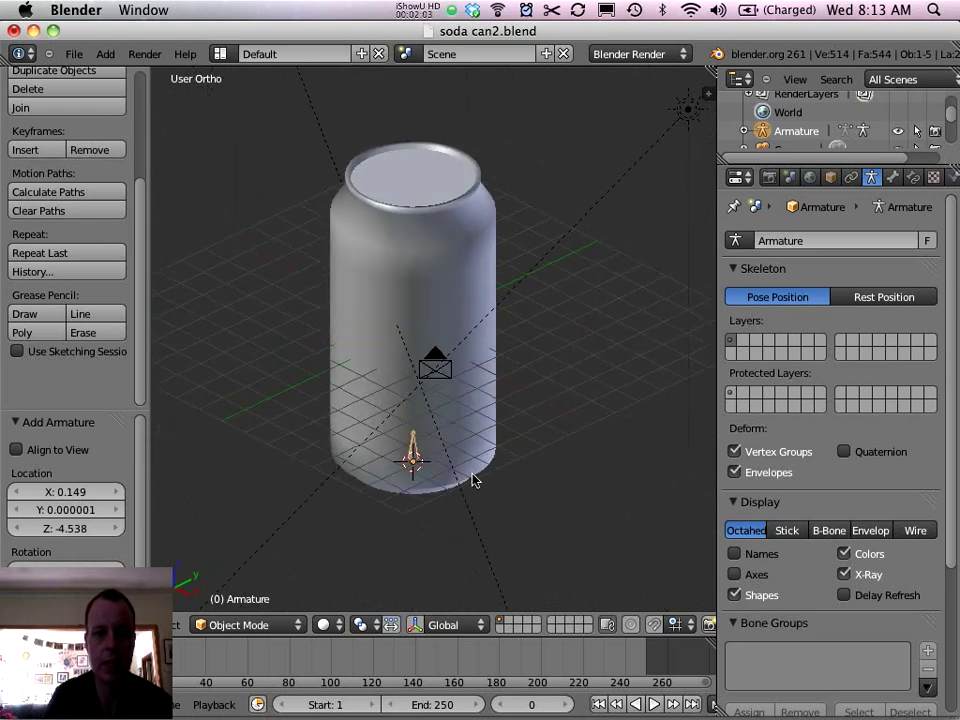
middle_drag(474, 480, 499, 467)
scroll(521, 457, up, 3)
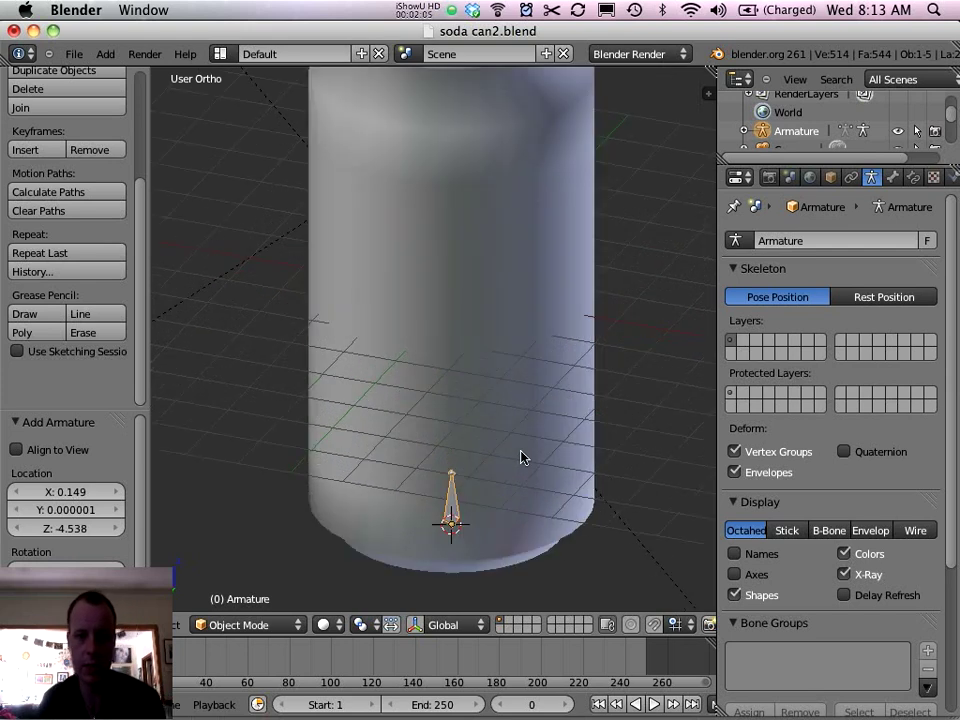
scroll(521, 457, down, 2)
key(KP_1)
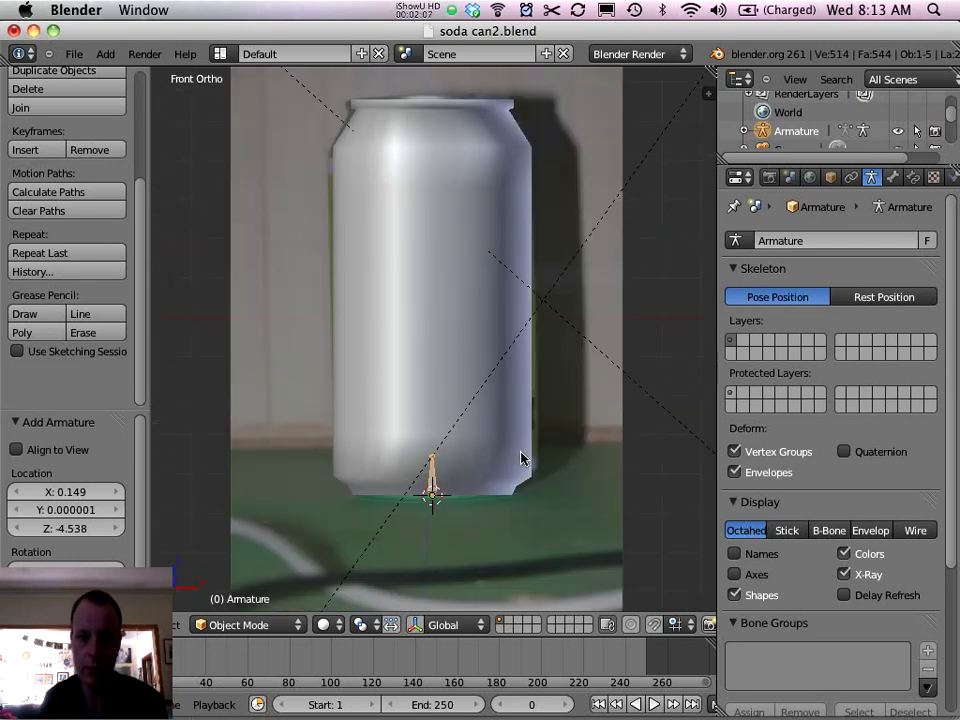
scroll(521, 457, up, 1)
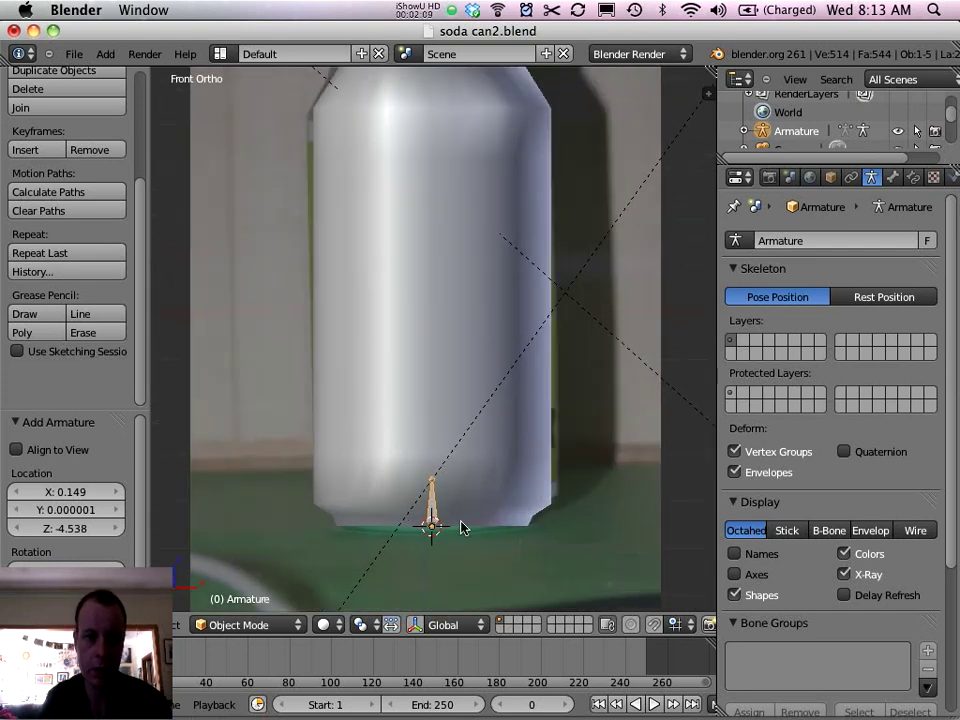
Reselect the armature and enter Edit Mode
right_click(431, 511)
right_click(429, 505)
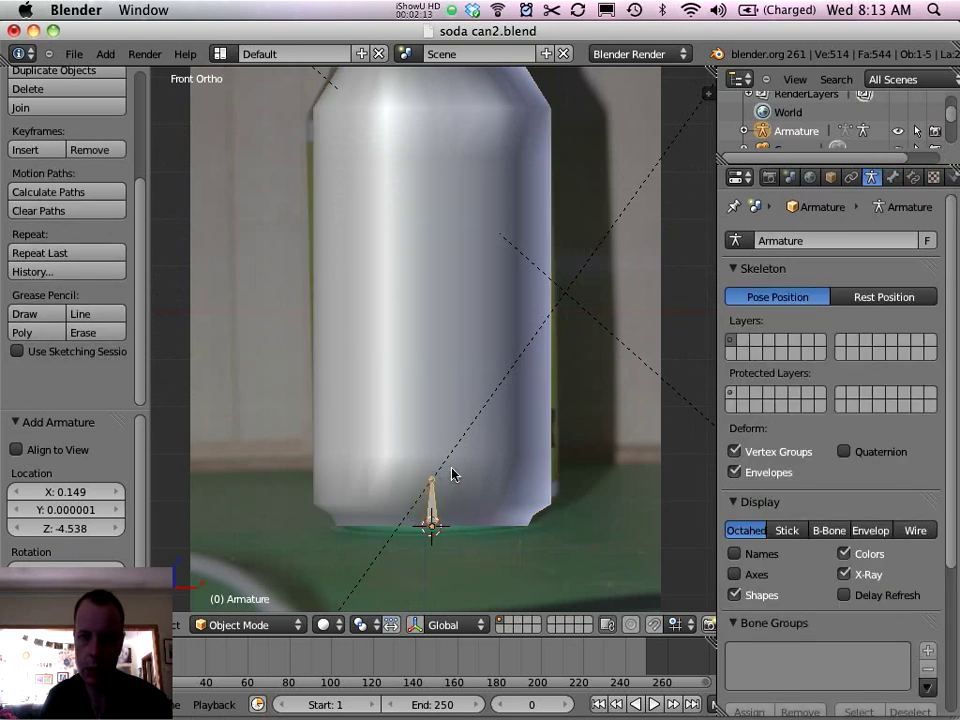
key(Tab)
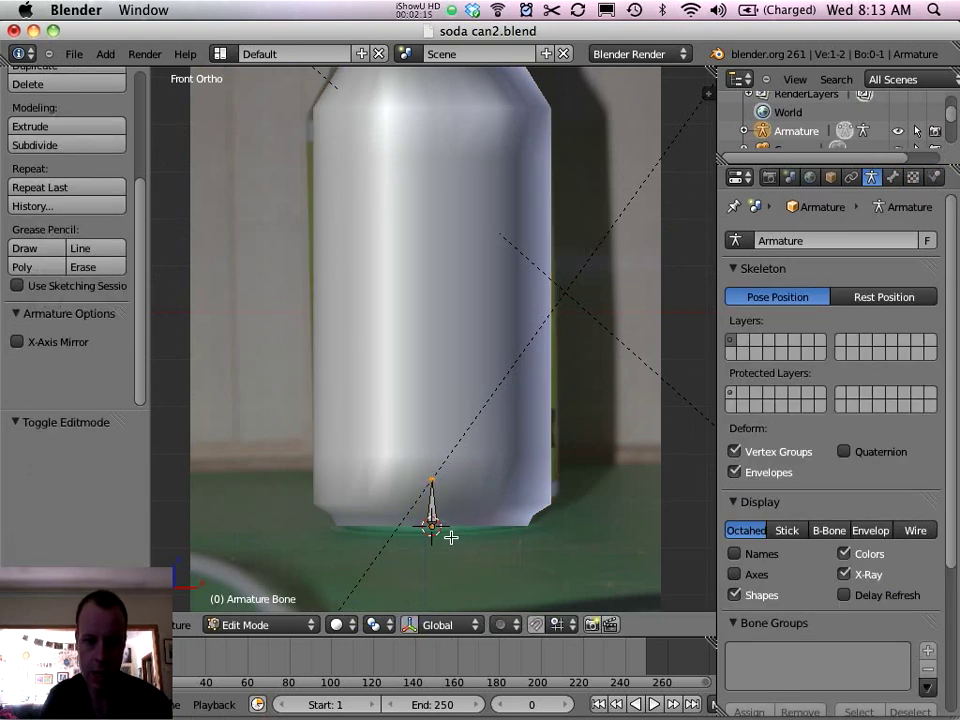
Frame the bone and select its bottom and top joints in turn
scroll(452, 540, up, 2)
shift+middle_drag(460, 558, 446, 364)
scroll(446, 364, up, 4)
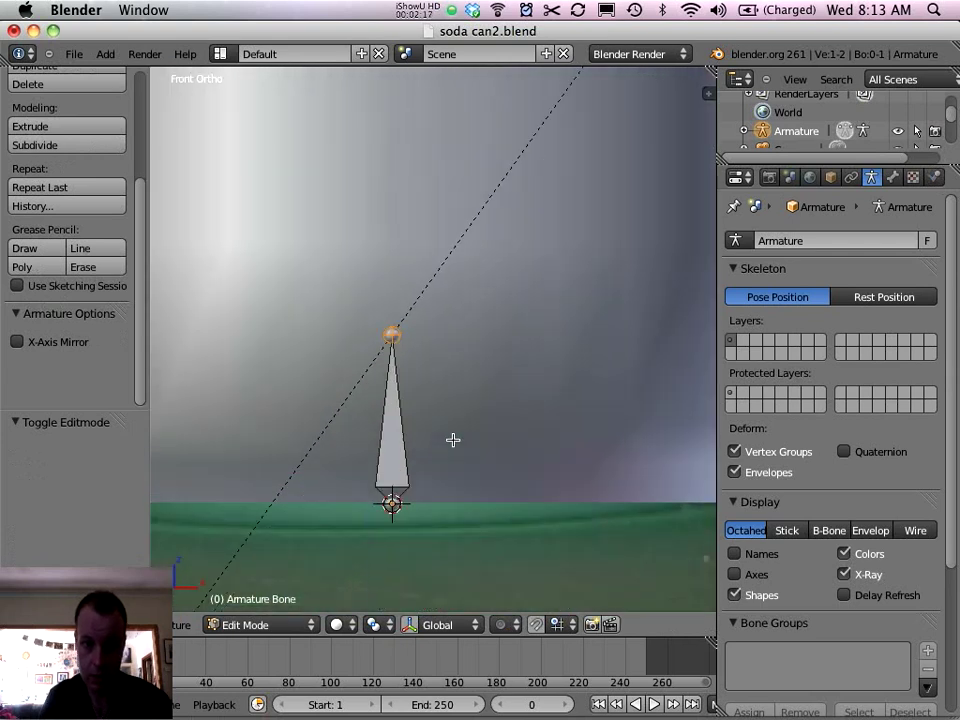
shift+middle_drag(453, 438, 541, 354)
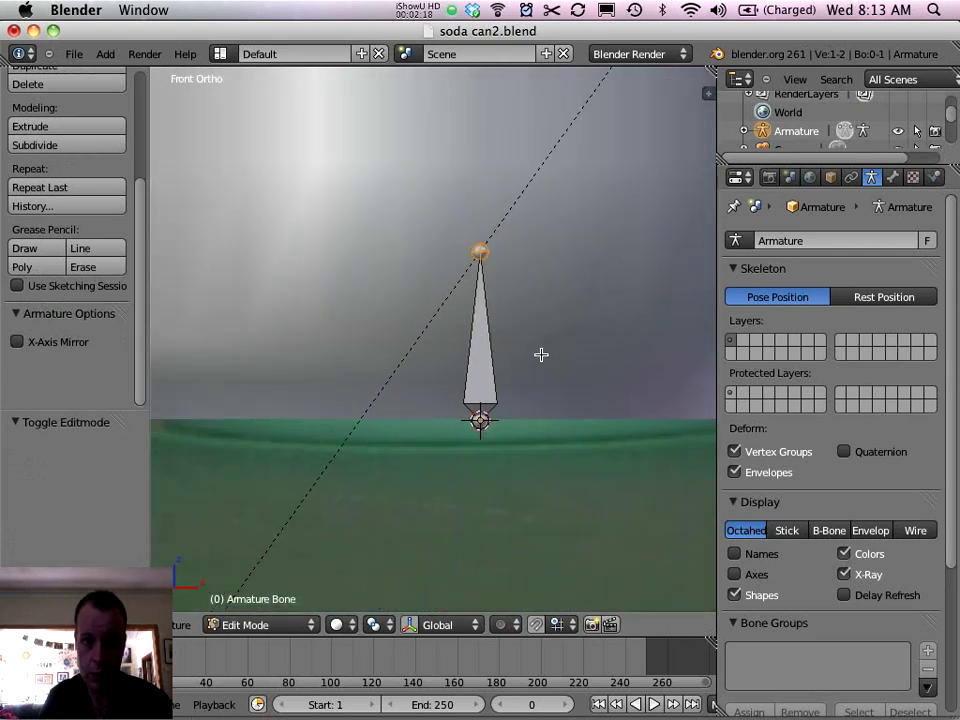
right_click(477, 415)
right_click(480, 251)
right_click(486, 407)
right_click(480, 251)
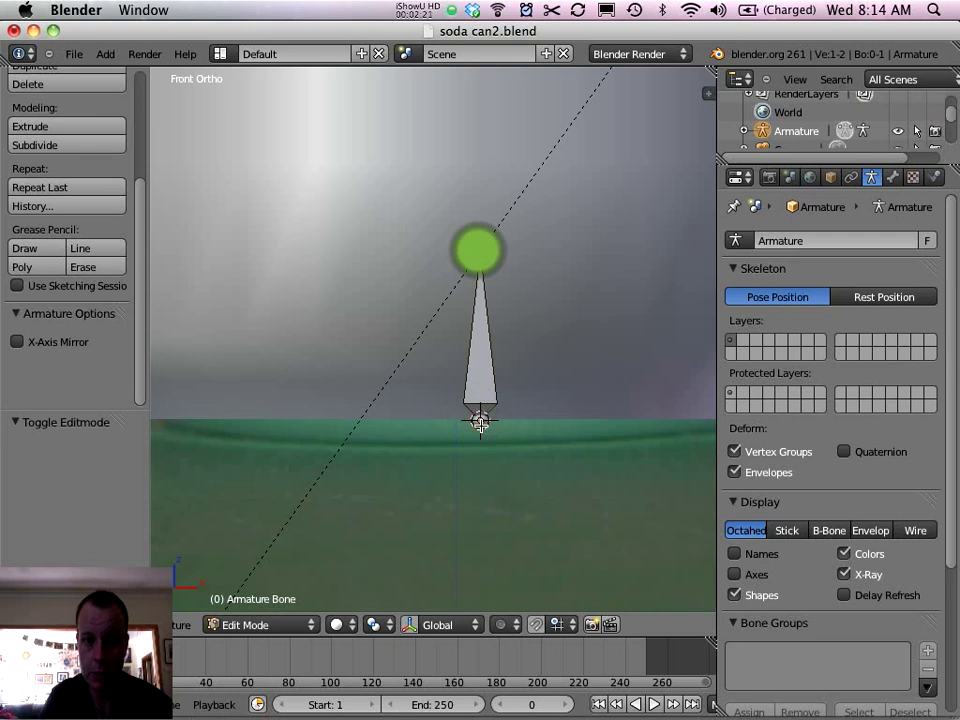
right_click(480, 418)
right_click(480, 249)
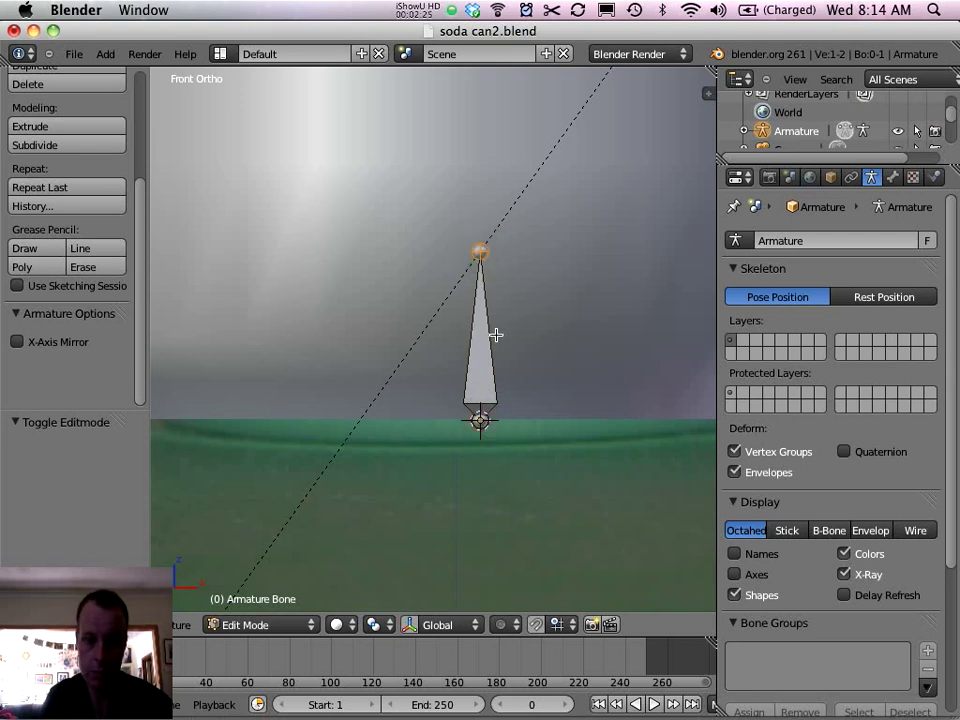
Try moving and rotating the joints and bone, cancelling each so the bone stays upright
key(g)
key(Escape)
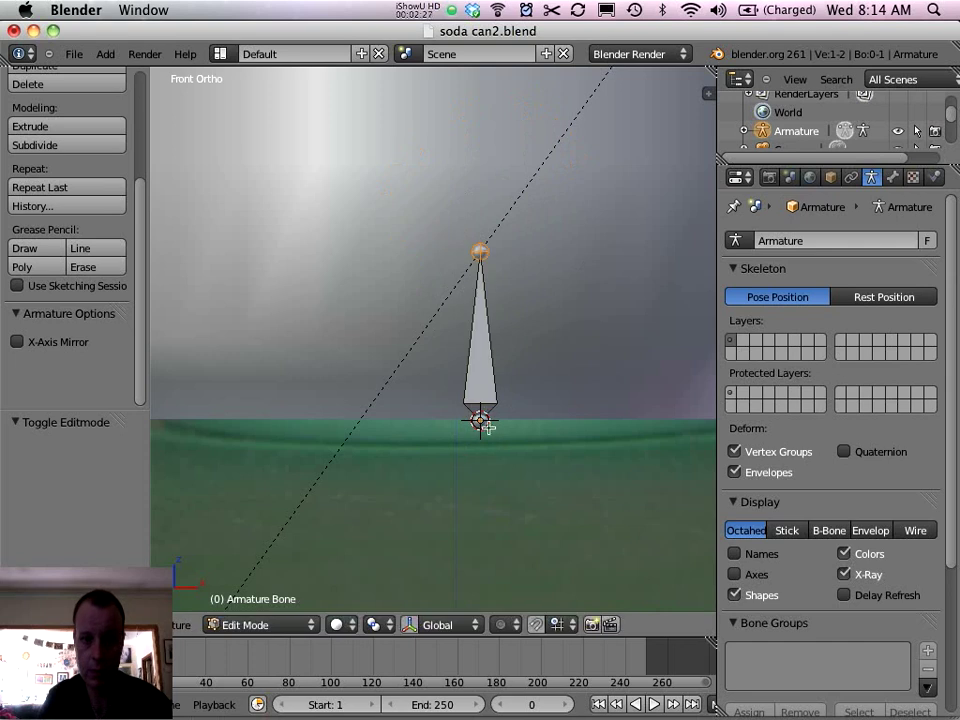
right_click(482, 420)
key(g)
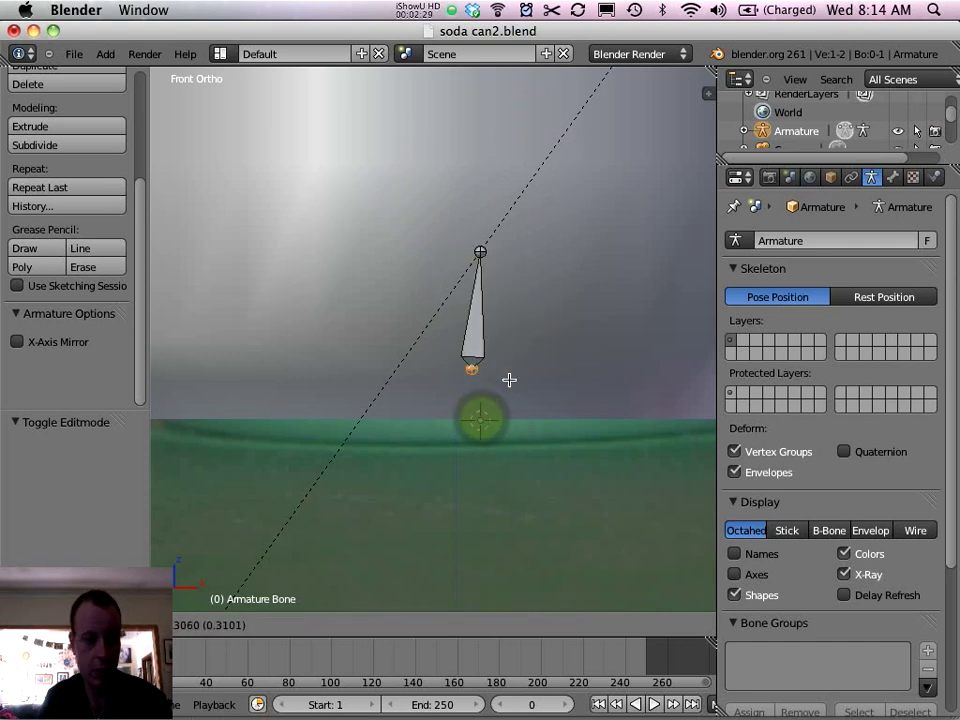
key(Escape)
right_click(482, 280)
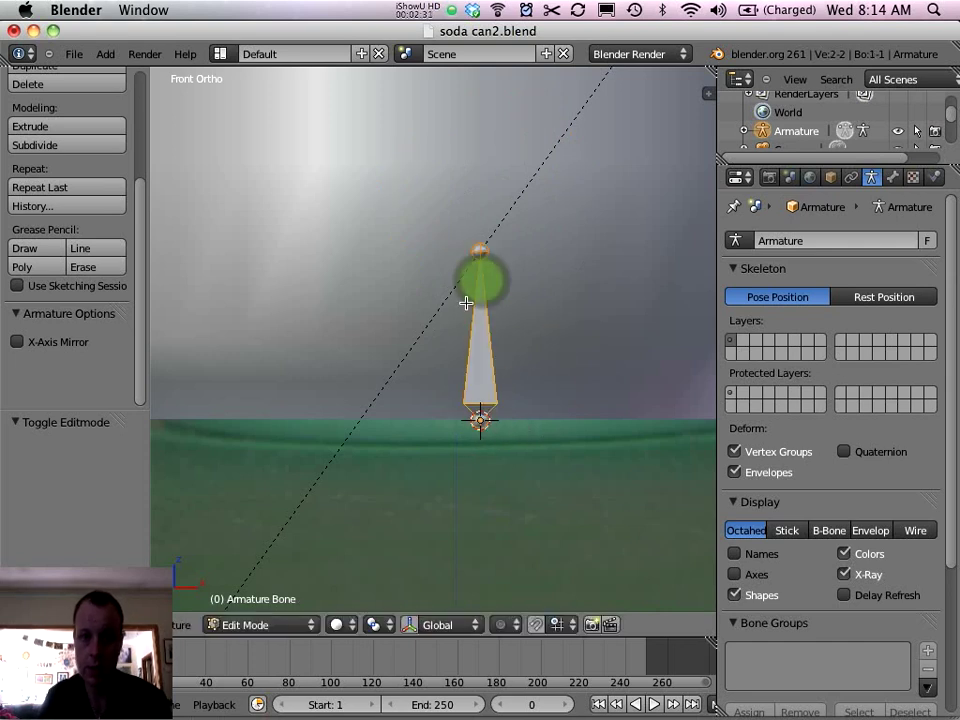
key(g)
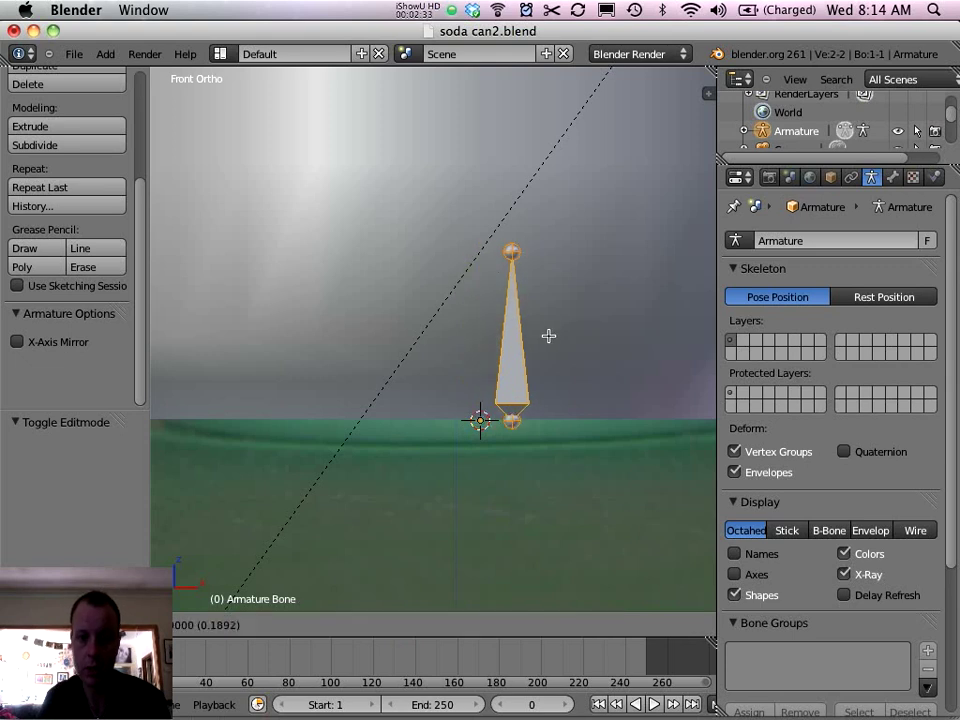
key(Escape)
key(r)
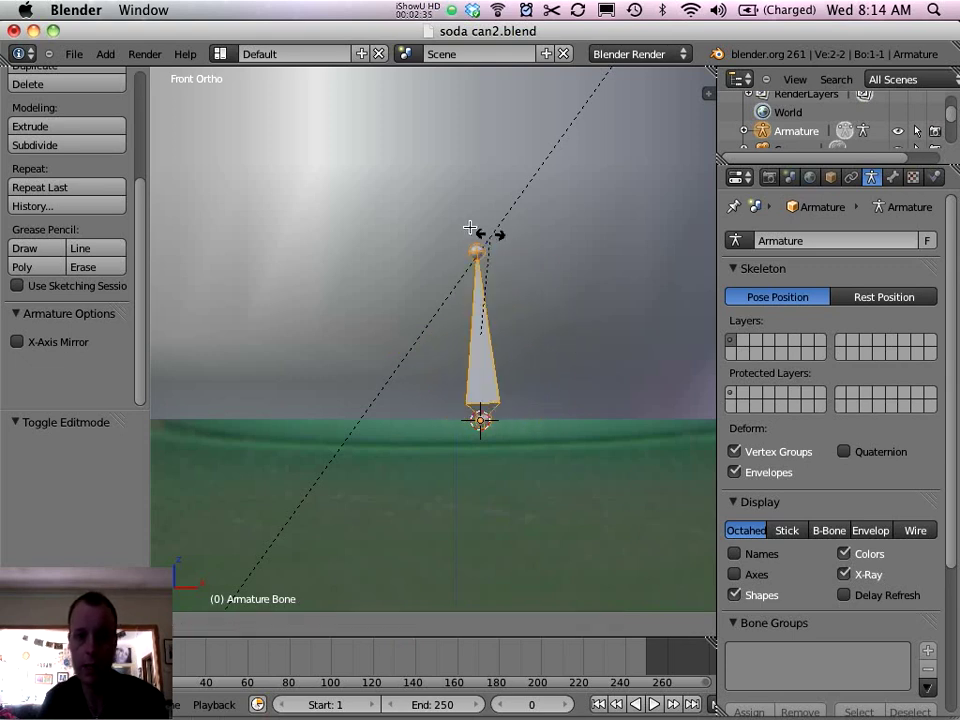
key(Escape)
scroll(563, 420, down, 6)
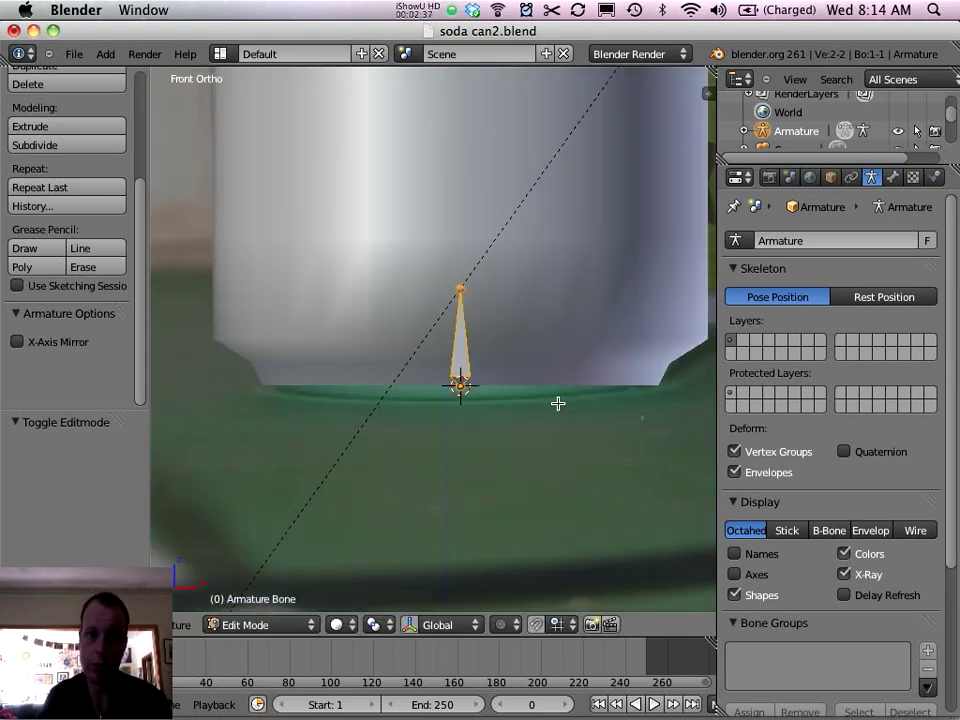
scroll(476, 356, down, 3)
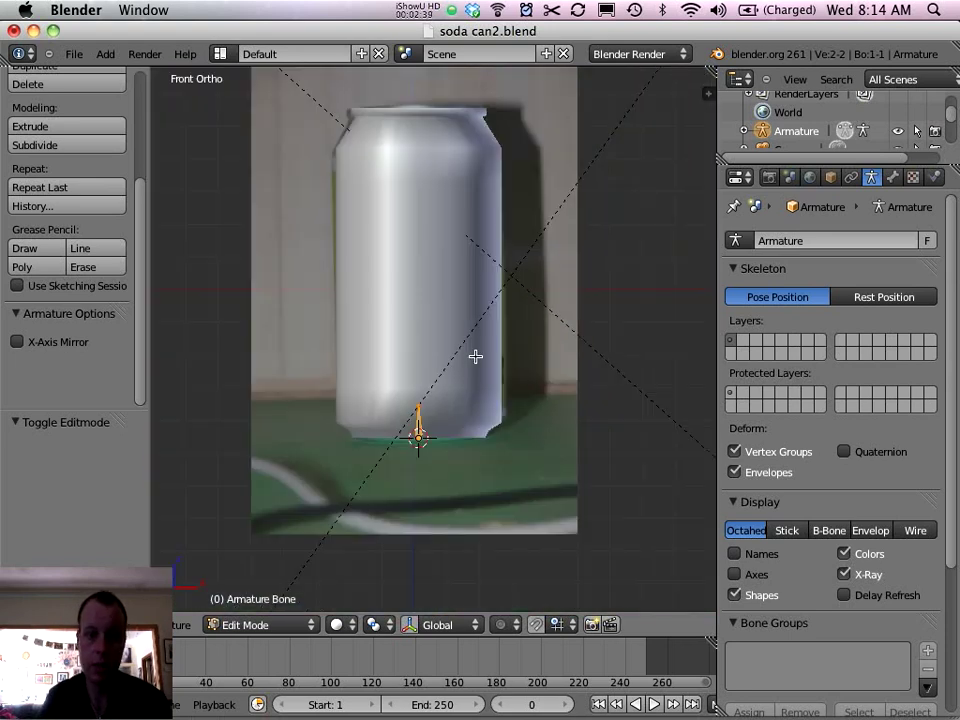
scroll(486, 403, up, 2)
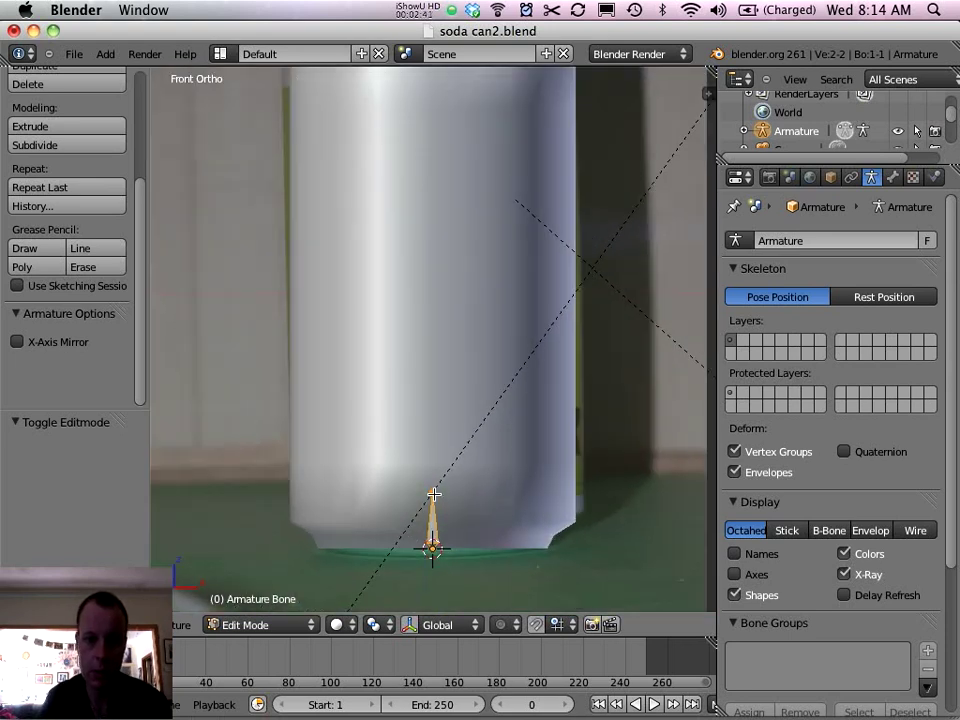
mouse_move(433, 492)
ctrl+middle_down()
mouse_move(450, 542)
mouse_move(451, 255)
ctrl+middle_up()
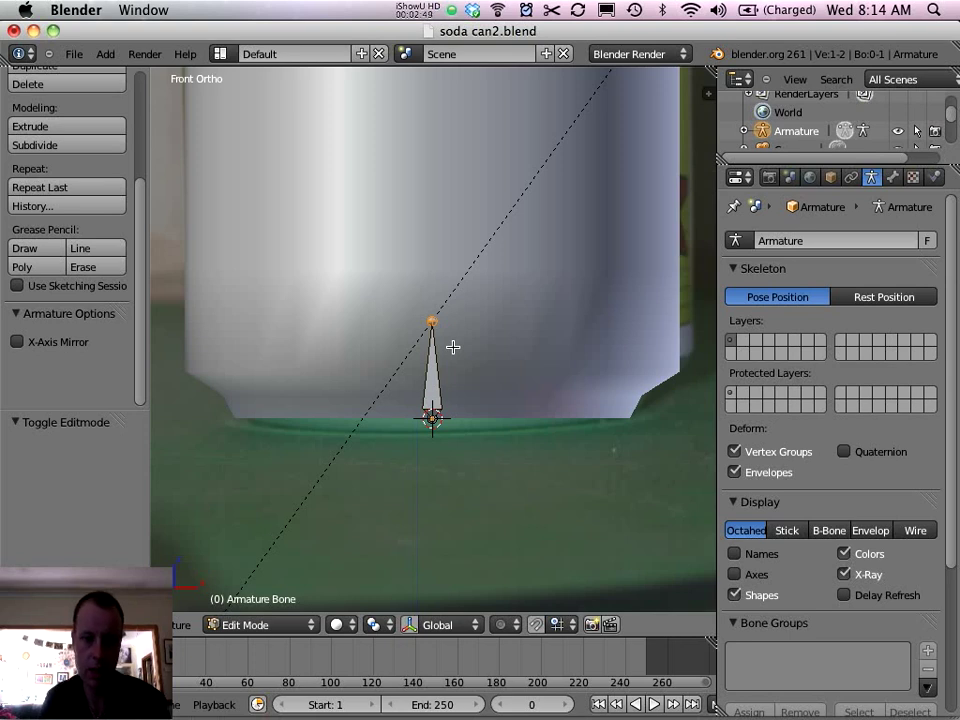
Extrude new bones straight up along Z from the bone's tip
key(e)
key(z)
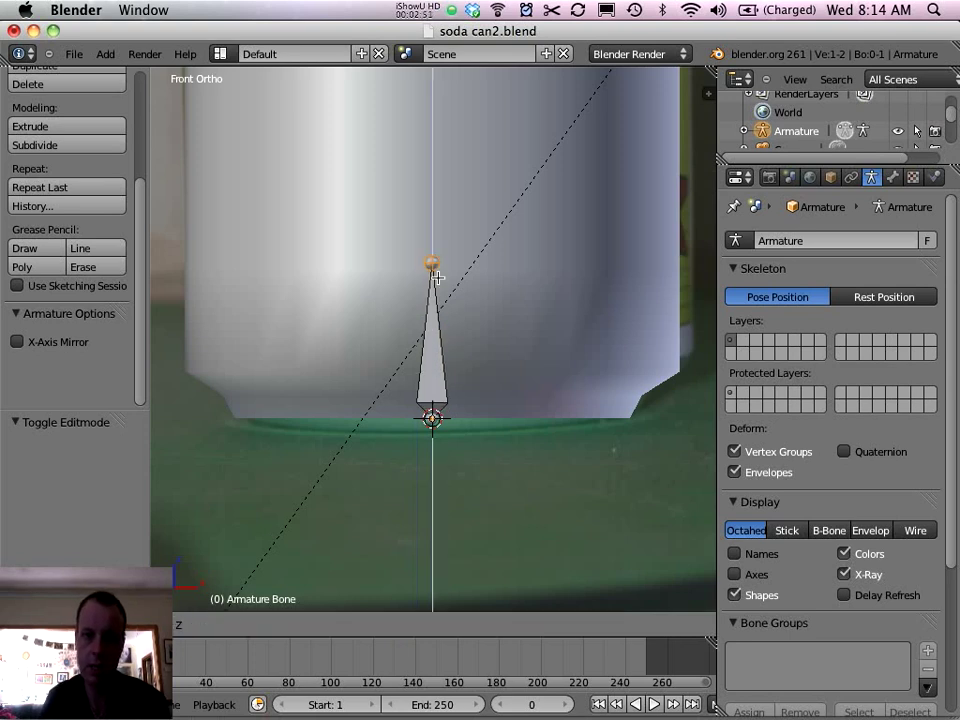
click(435, 161)
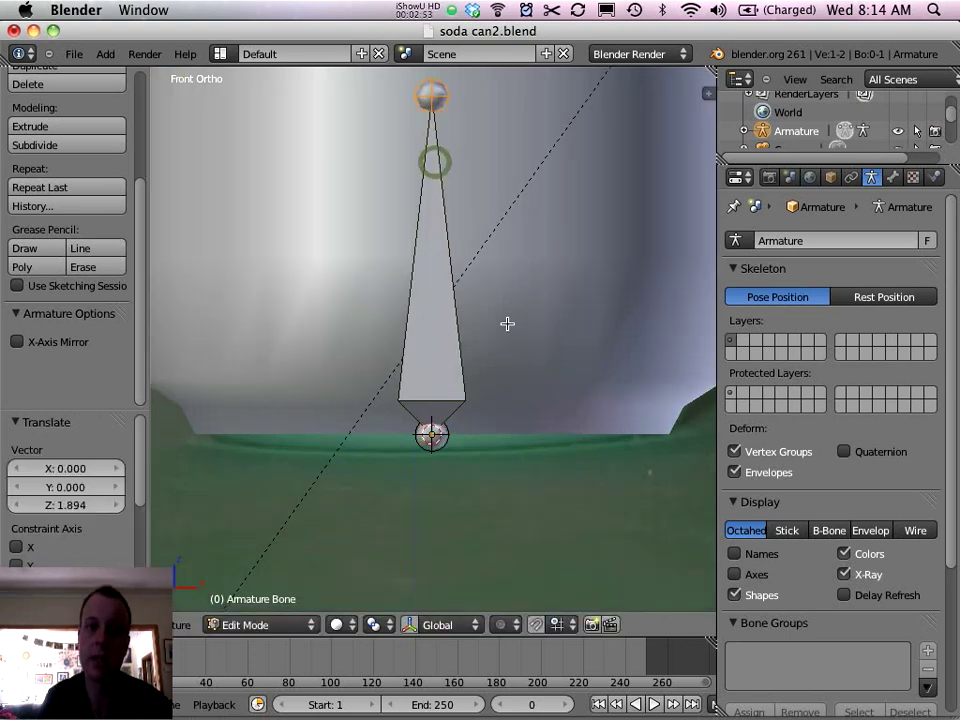
scroll(506, 318, down, 5)
scroll(506, 293, up, 5)
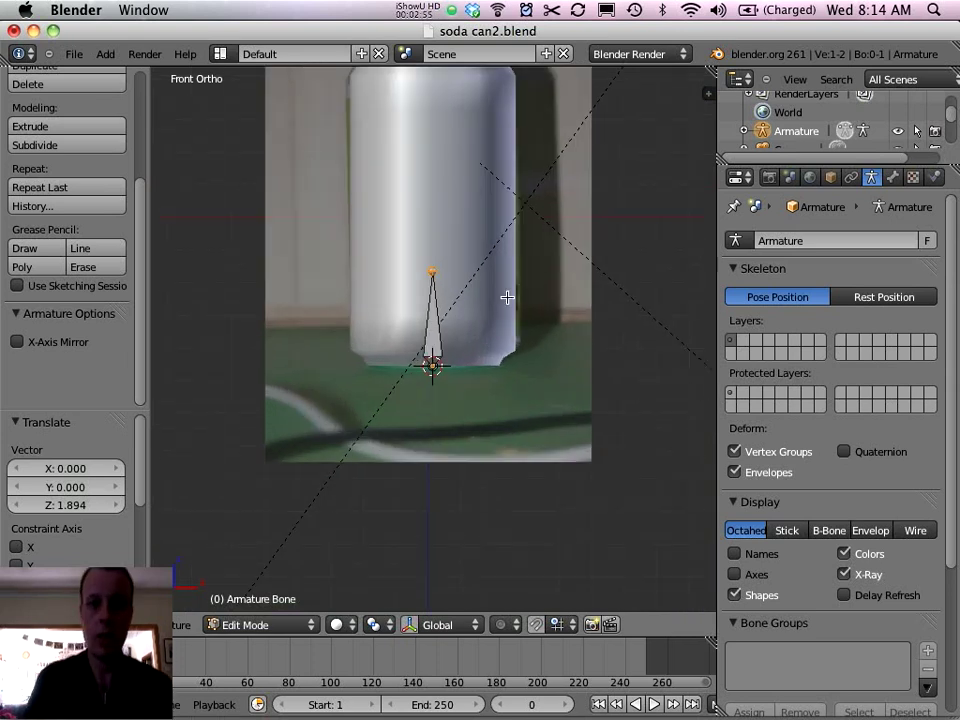
scroll(500, 300, down, 5)
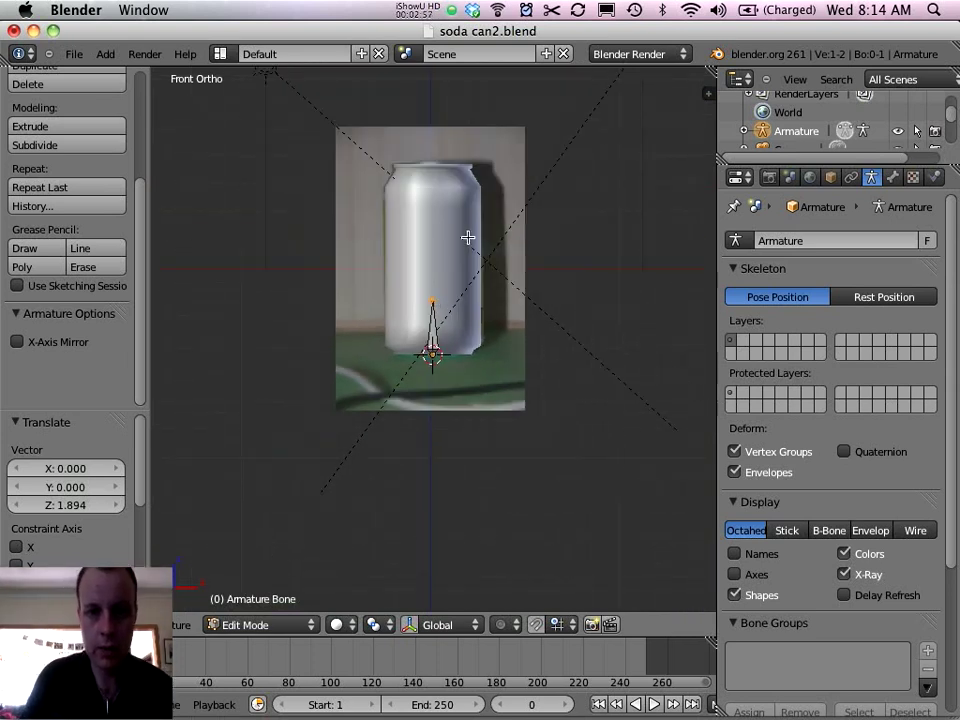
key(e)
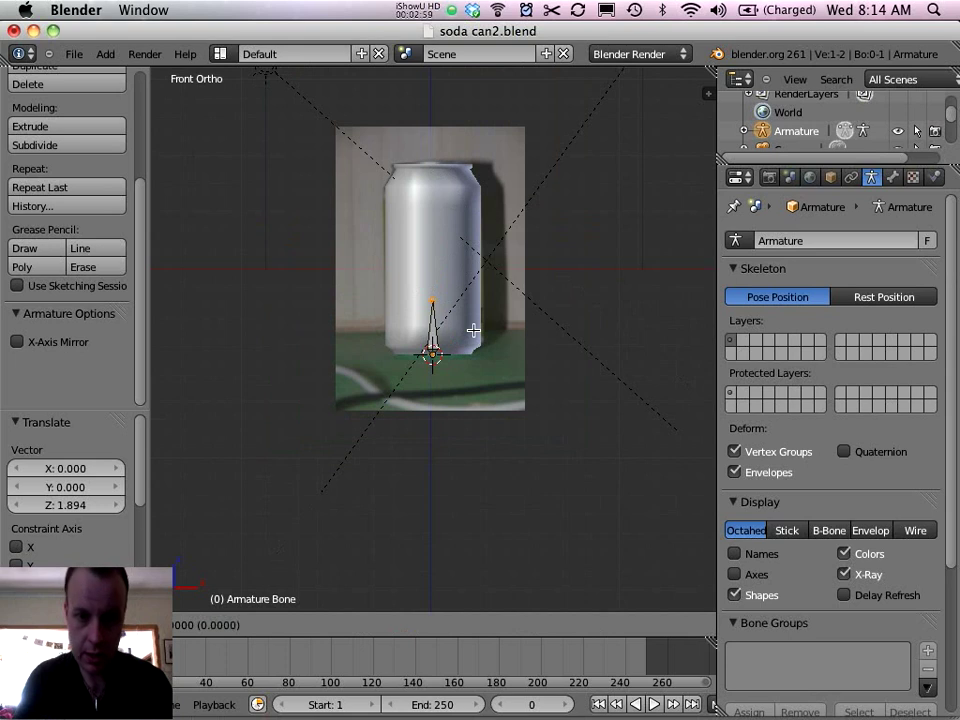
key(z)
click(466, 320)
scroll(458, 302, up, 3)
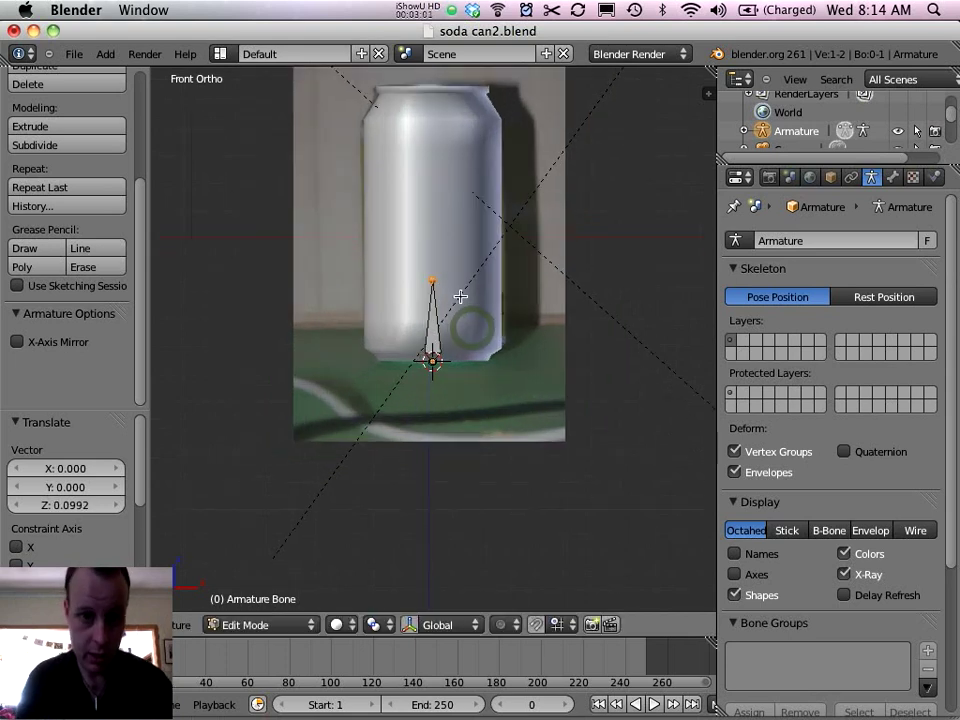
scroll(458, 290, down, 1)
scroll(456, 301, up, 1)
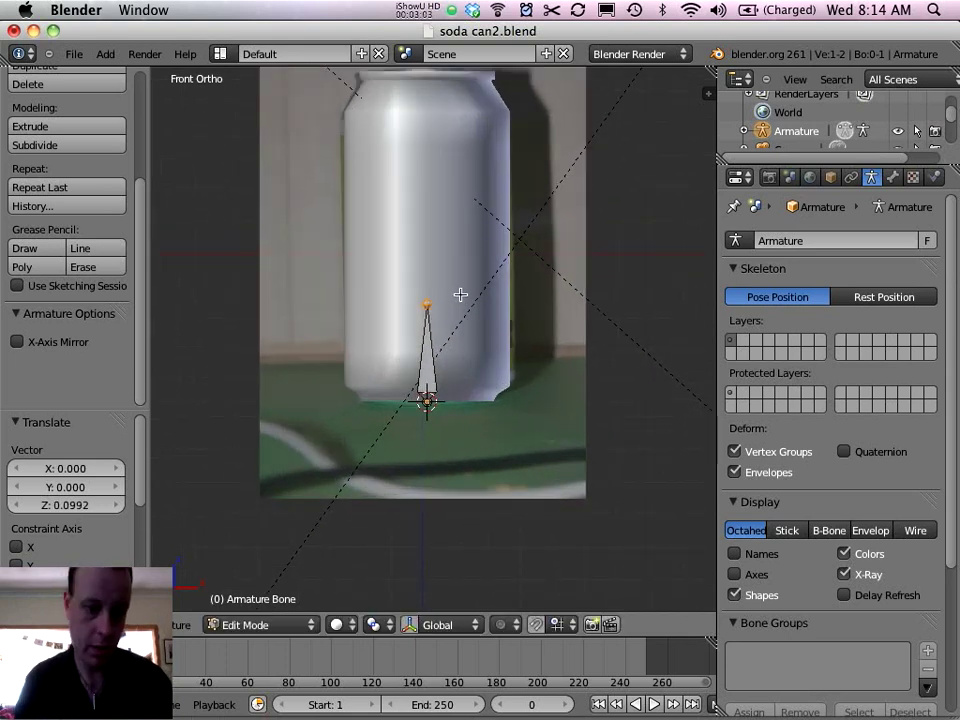
Extrude two more vertical bones so the chain reaches the can's top
key(e)
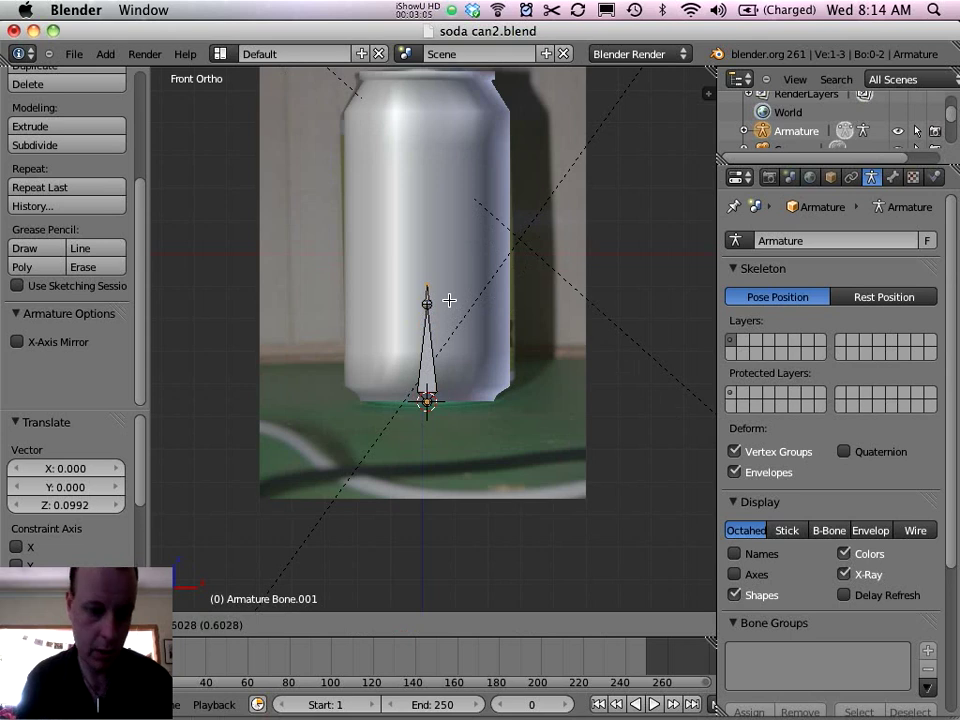
key(z)
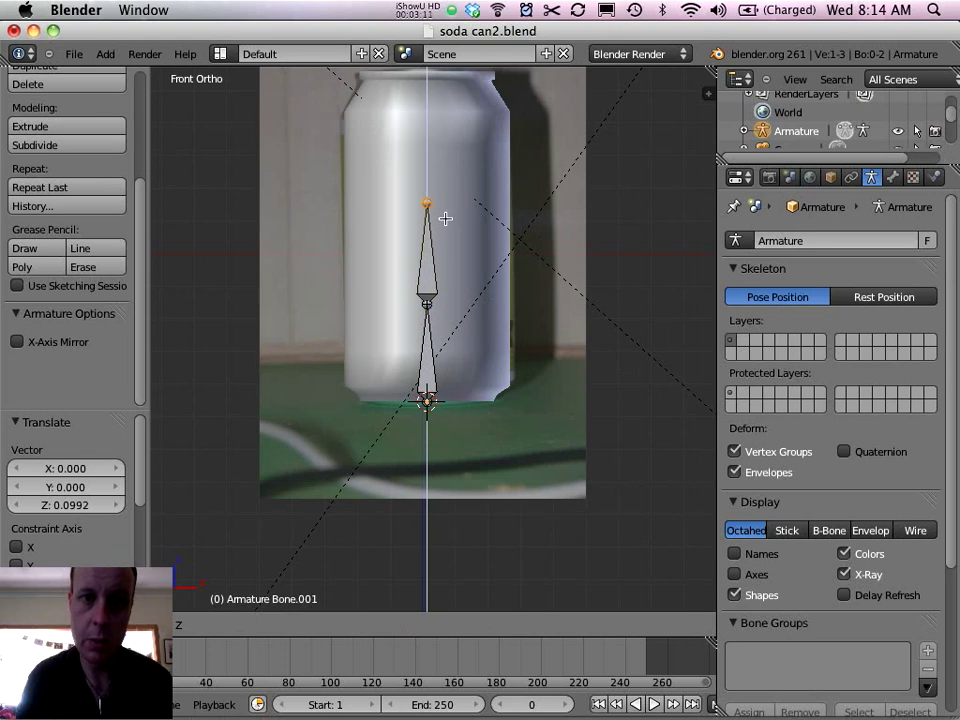
click(446, 218)
key(e)
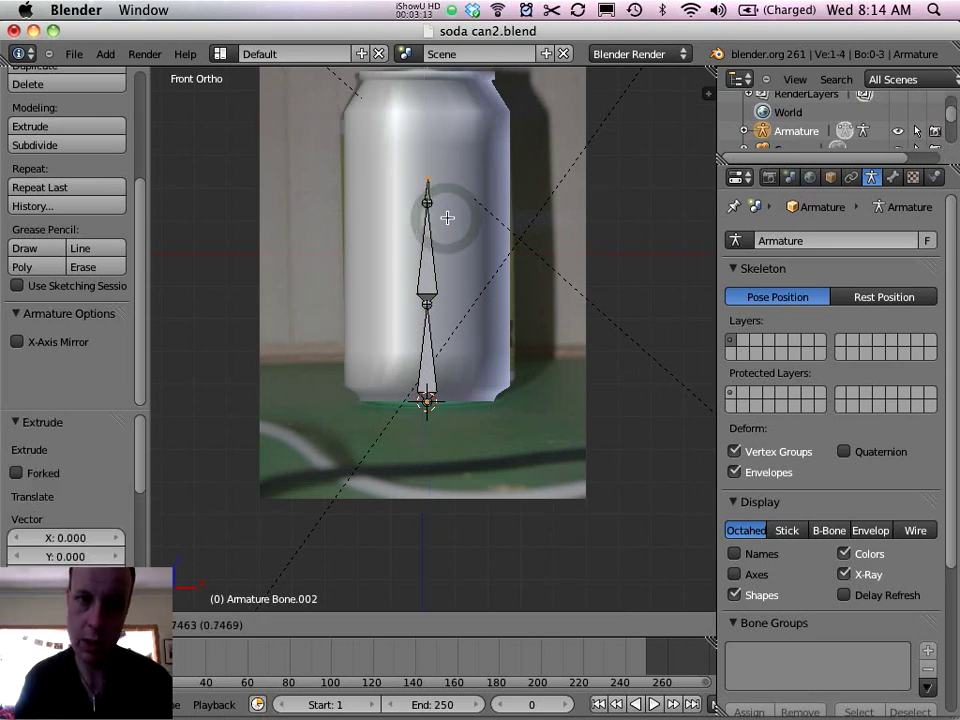
key(z)
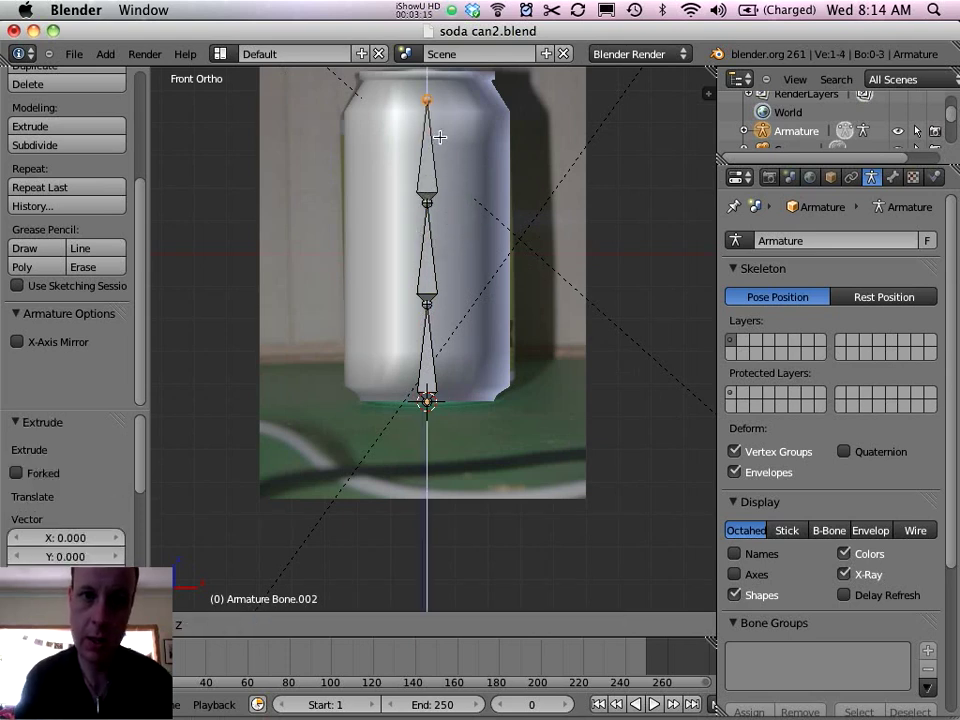
click(440, 136)
scroll(440, 136, down, 3)
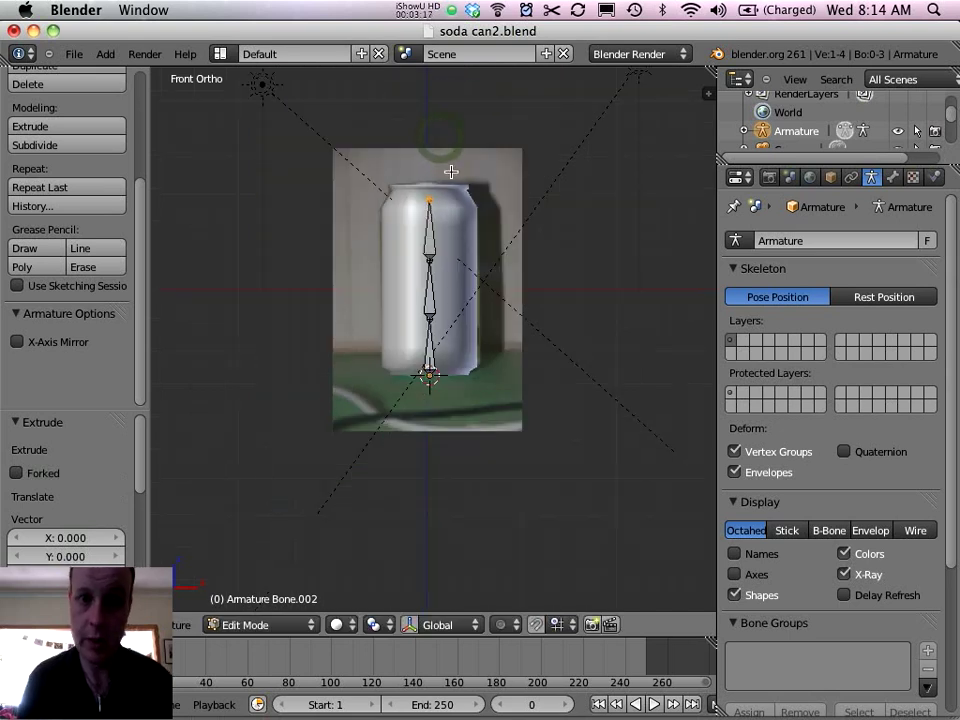
scroll(494, 333, up, 2)
shift+middle_drag(494, 333, 483, 356)
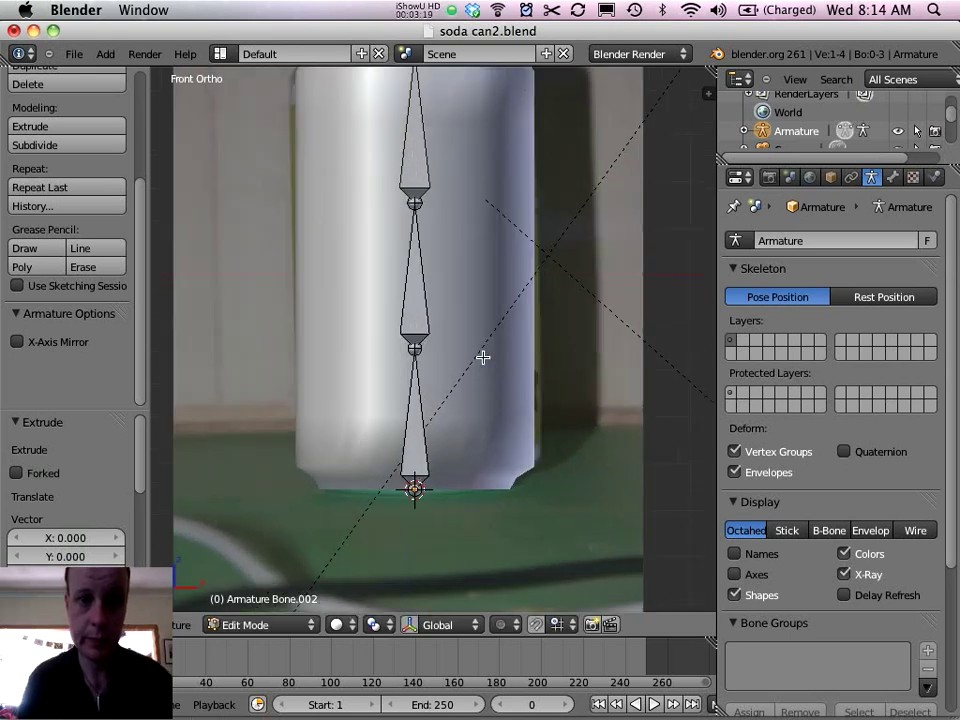
scroll(490, 355, down, 3)
Undo an accidental forked bone from the lower joint and return to Object Mode
right_click(424, 265)
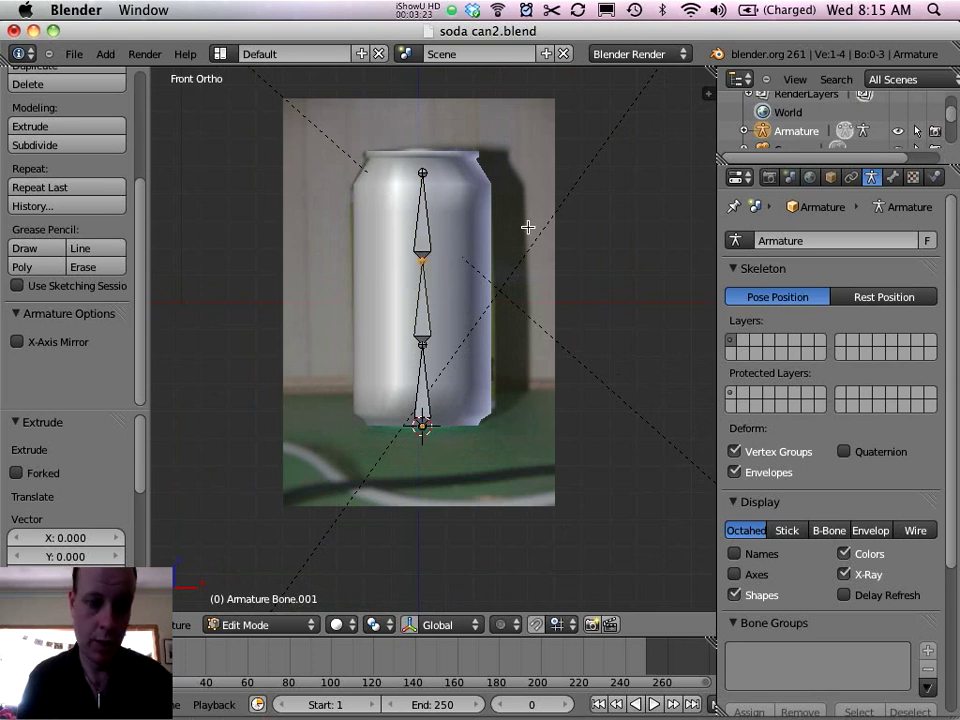
key(e)
click(520, 278)
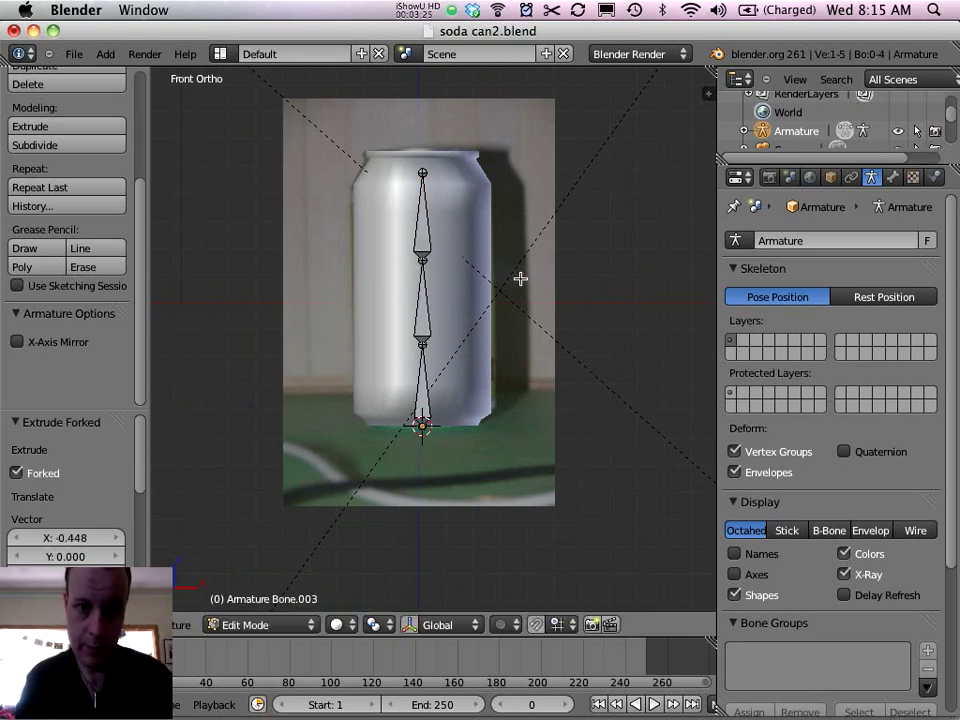
key(ctrl+z)
key(ctrl+z)
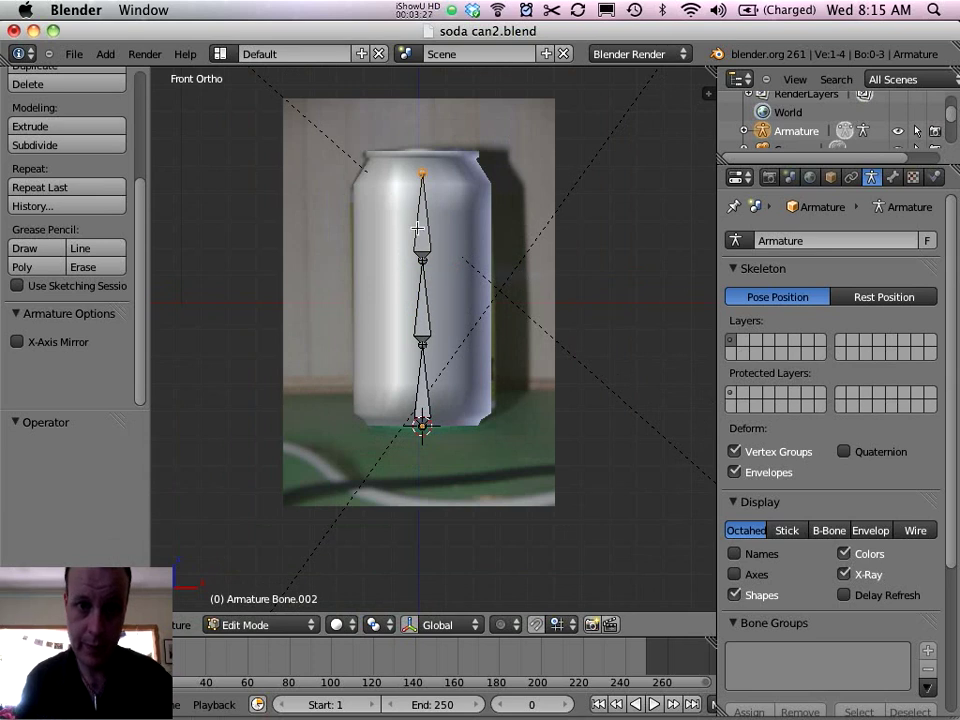
key(Tab)
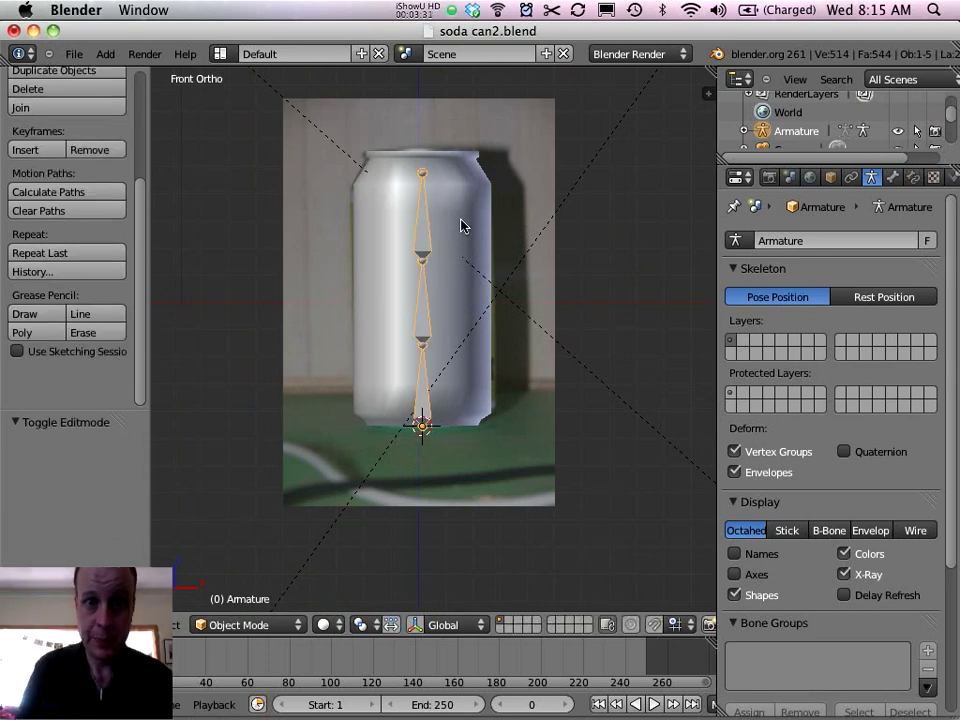
Select the Cylinder can mesh and show its modifier properties
scroll(460, 226, down, 1)
scroll(460, 226, up, 2)
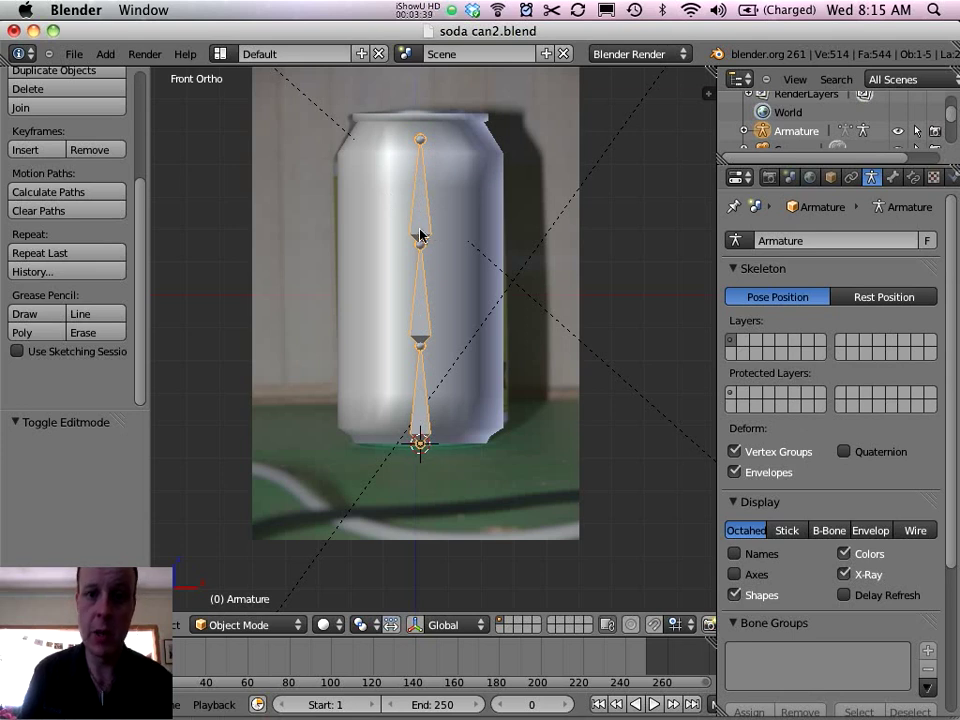
right_click(457, 166)
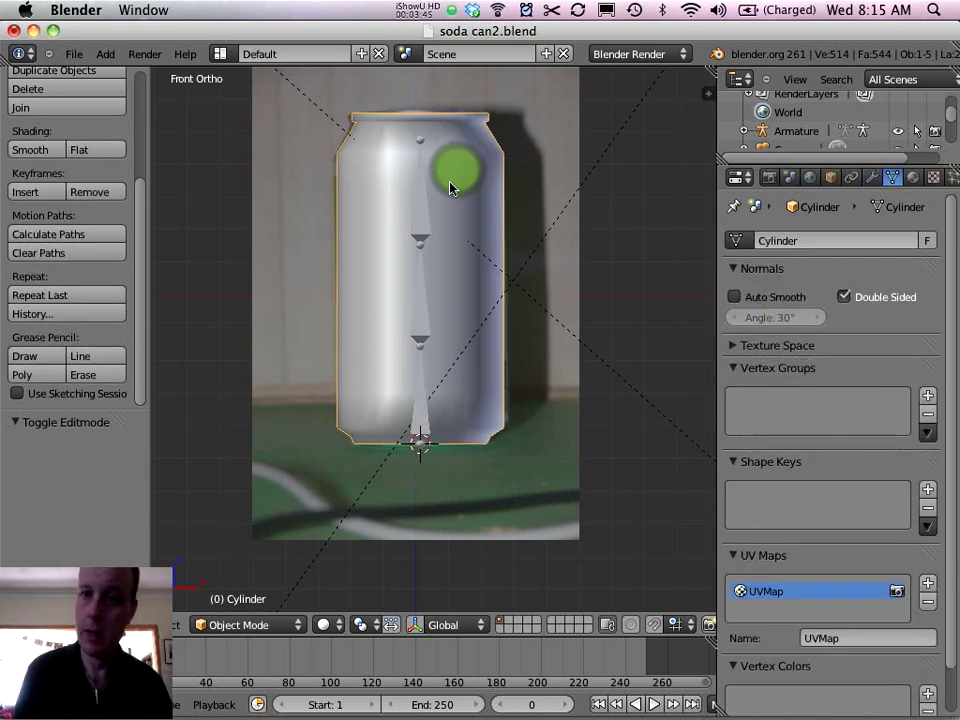
click(873, 178)
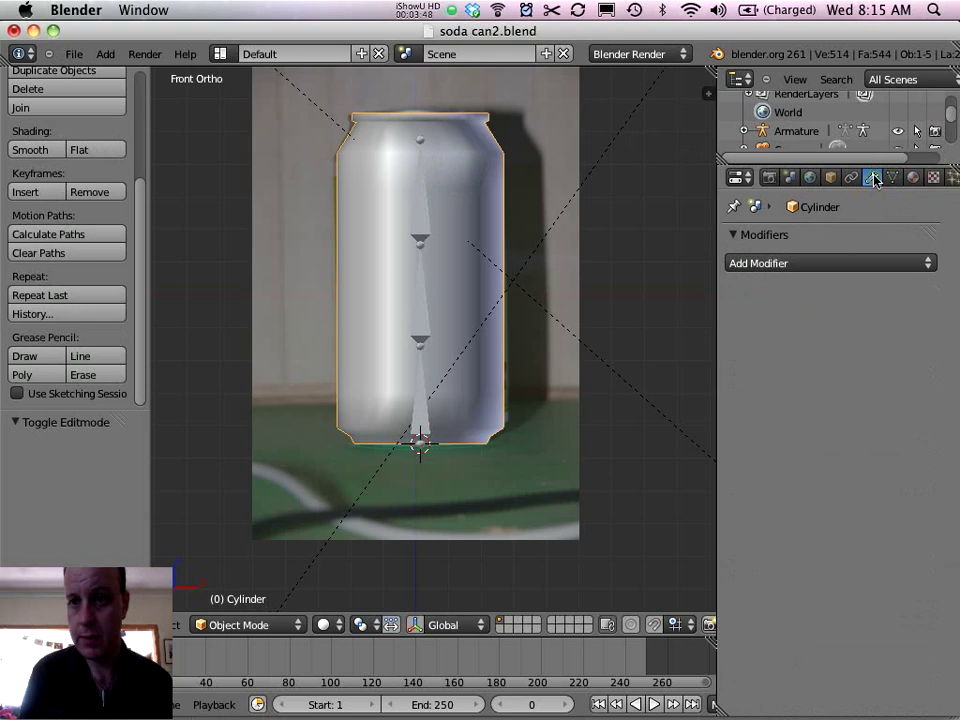
click(765, 265)
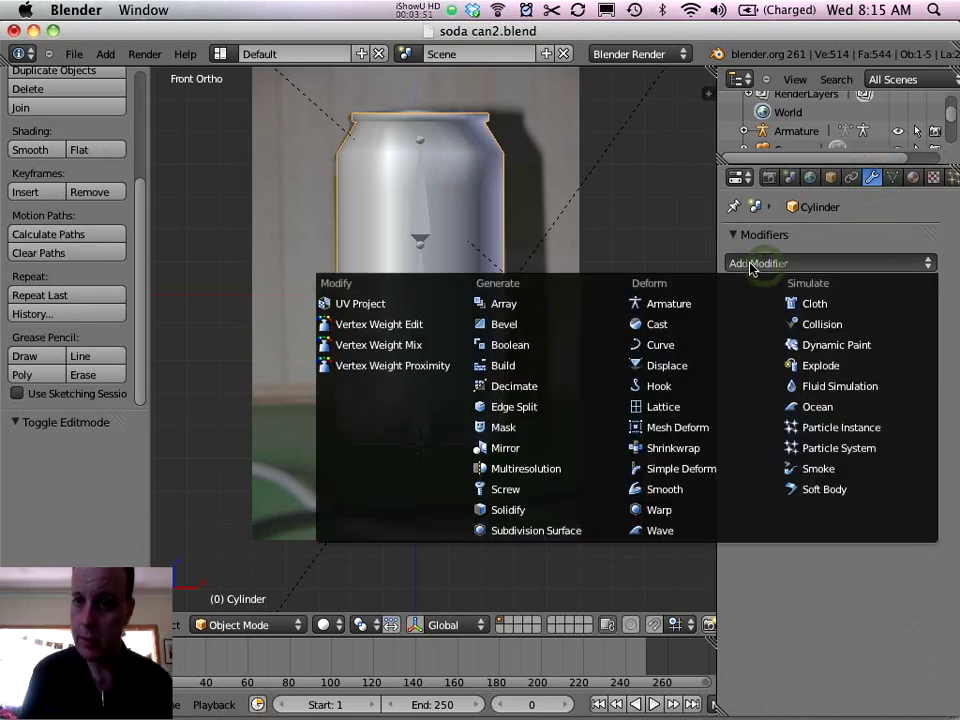
Add an Armature modifier to the Cylinder with its Object set to Armature
click(669, 305)
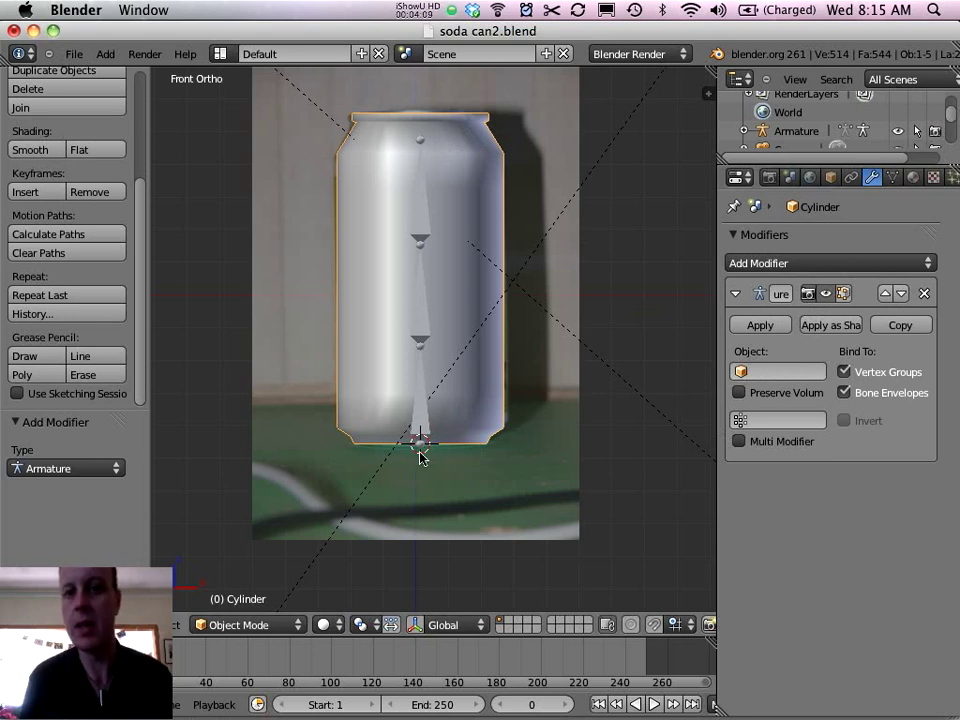
click(742, 373)
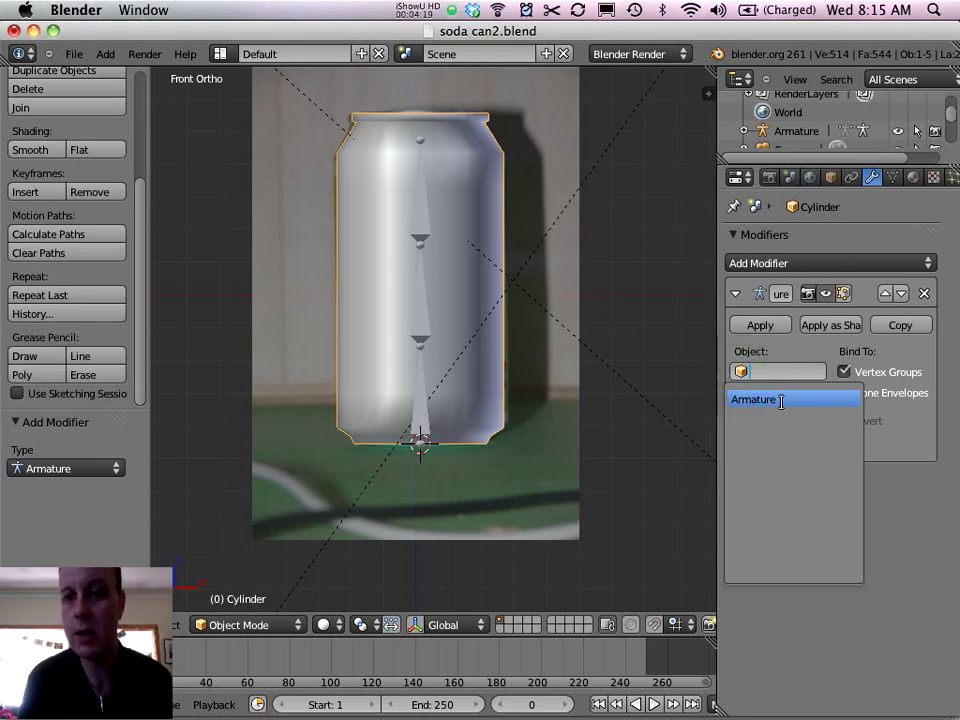
click(781, 400)
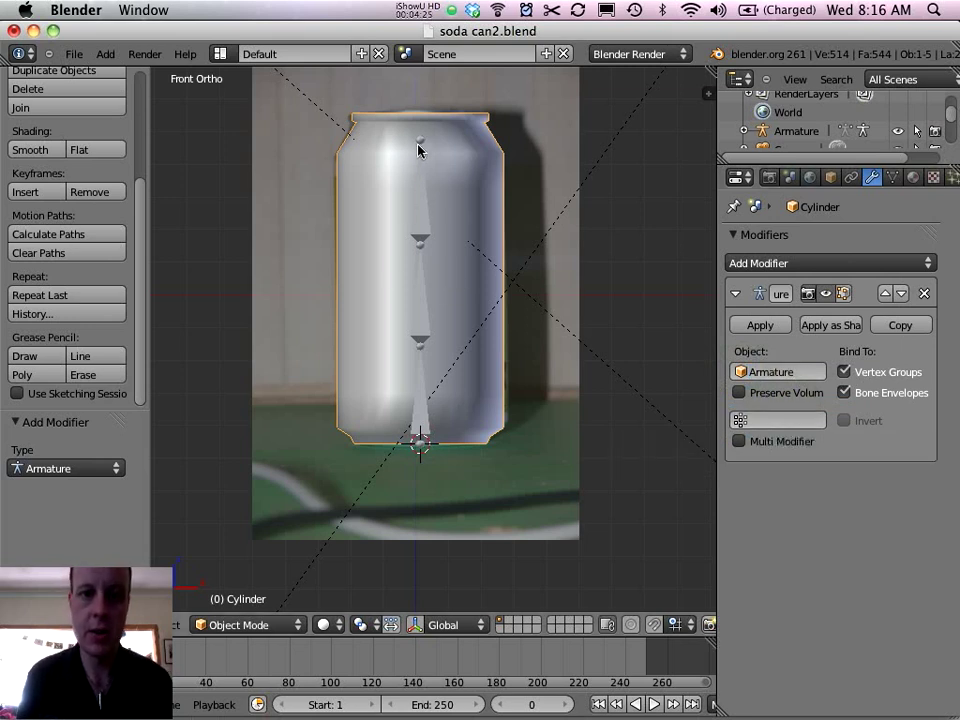
Reframe the view to show the whole can and reselect the Armature object
scroll(467, 376, up, 1)
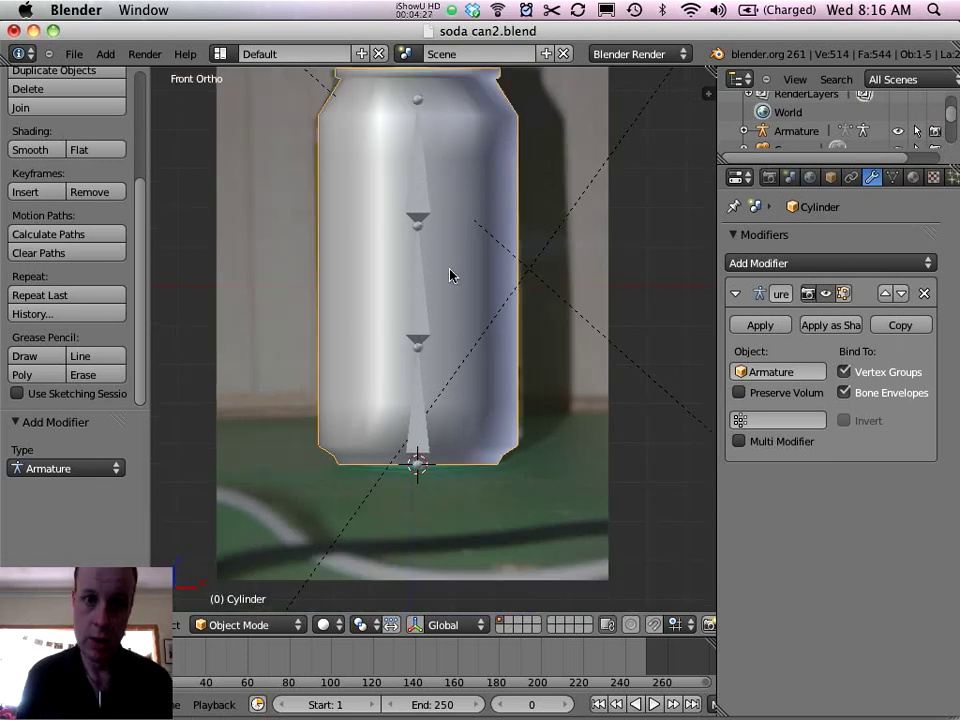
right_click(420, 188)
scroll(467, 268, down, 1)
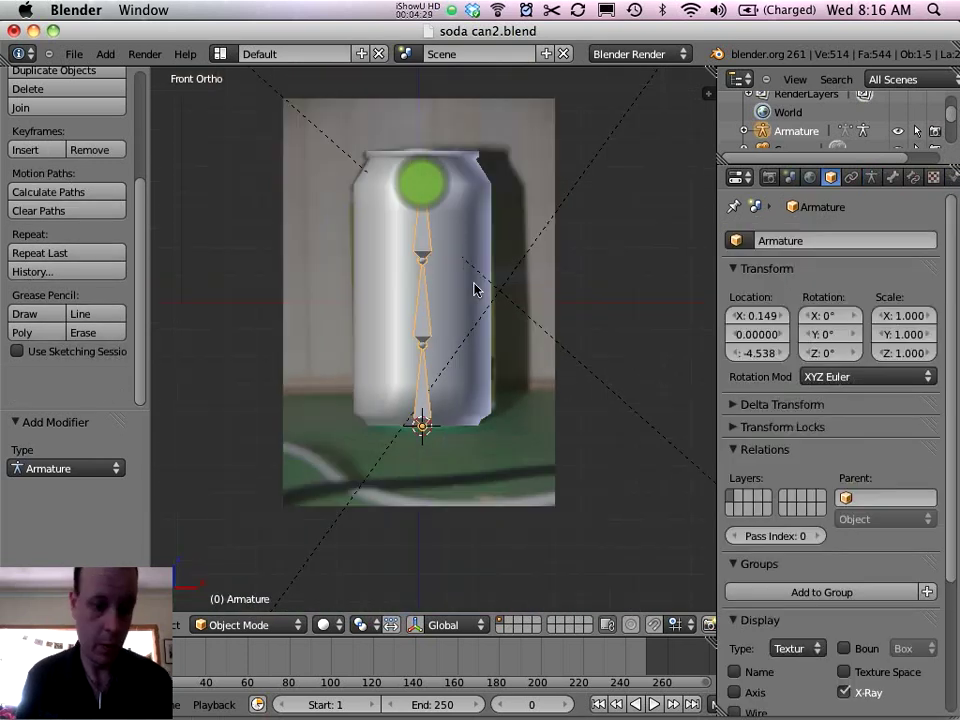
scroll(476, 285, up, 1)
shift+middle_drag(482, 287, 465, 369)
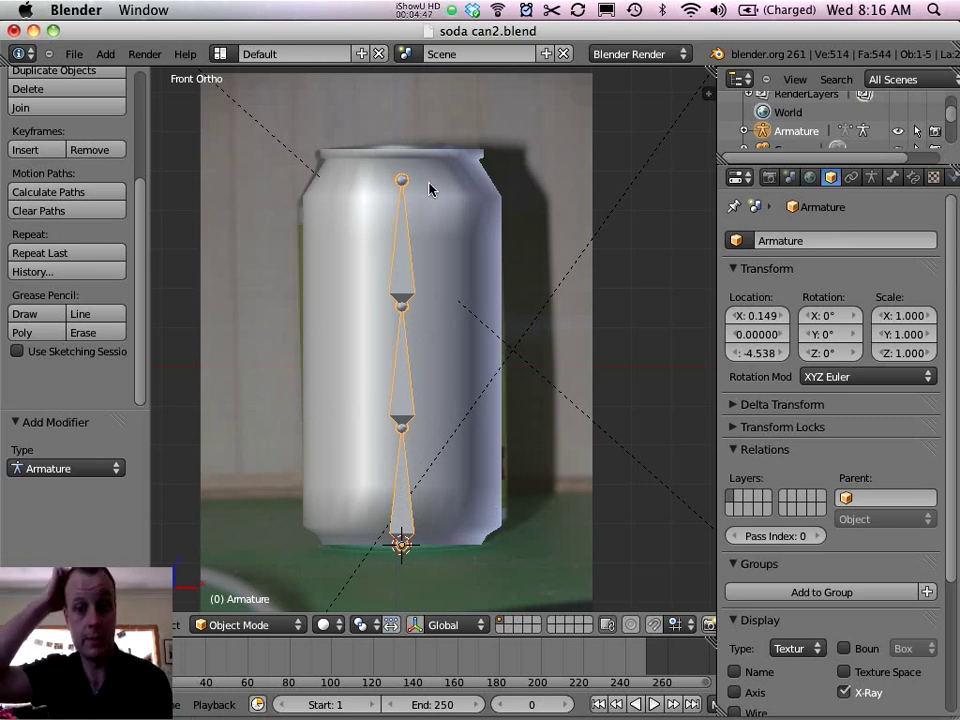
right_click(403, 381)
shift+right_click(403, 381)
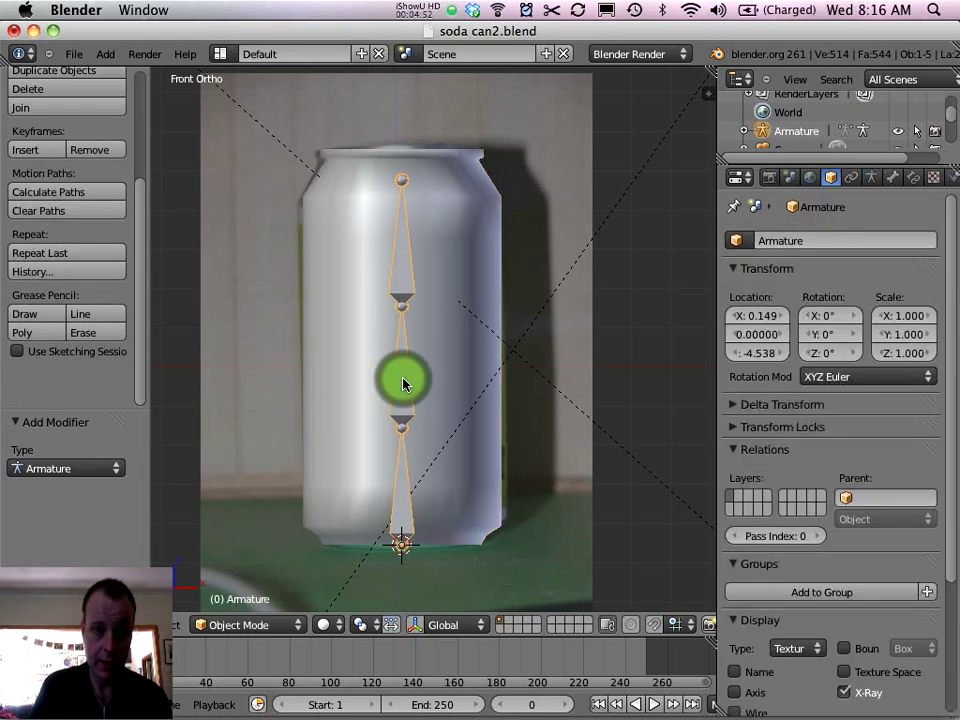
click(223, 626)
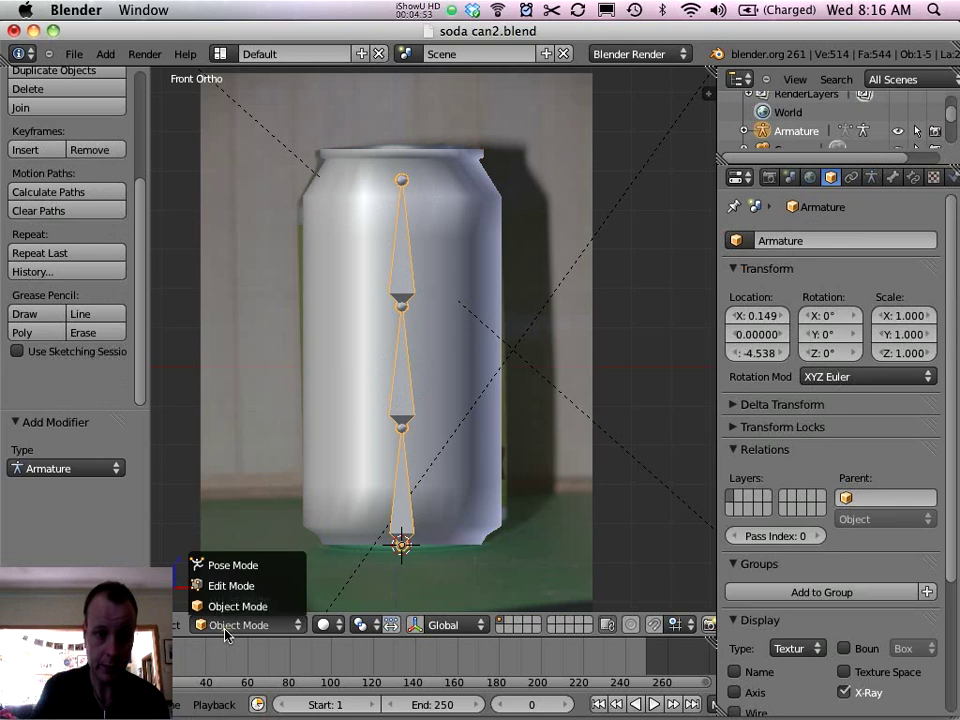
In Pose Mode, test-rotate the middle bone, then rotate Bone.002 back to vertical
click(212, 567)
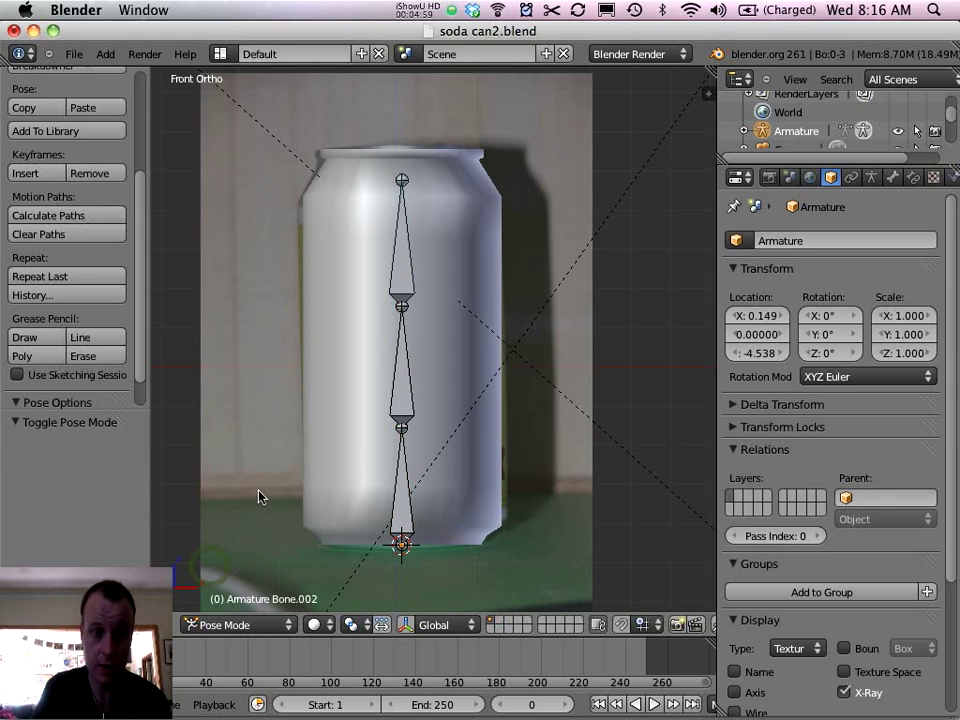
right_click(401, 367)
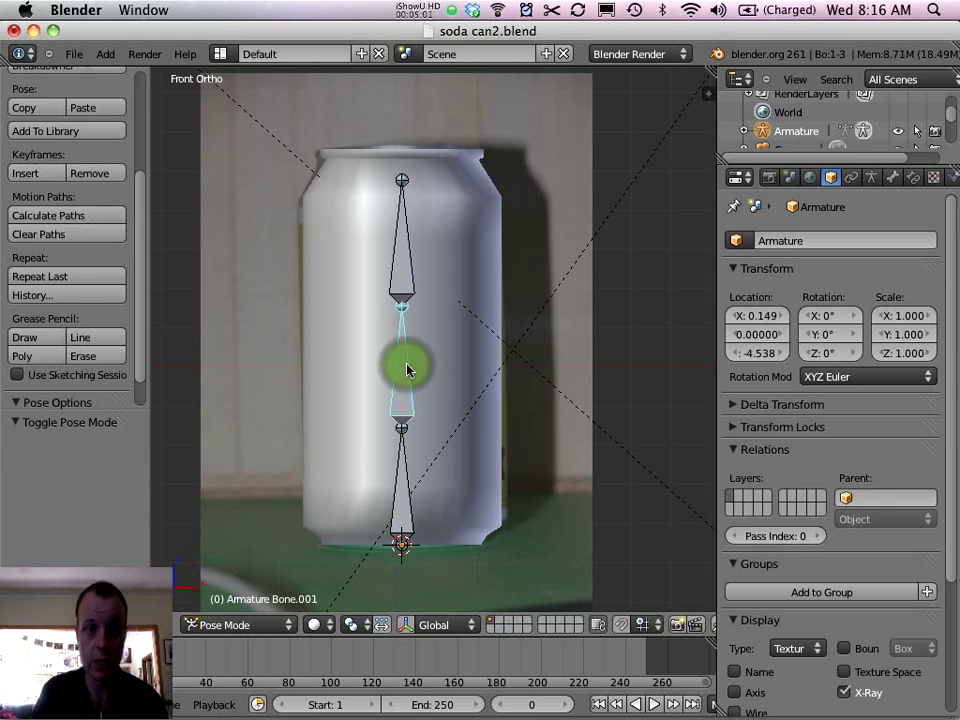
scroll(432, 325, up, 1)
key(r)
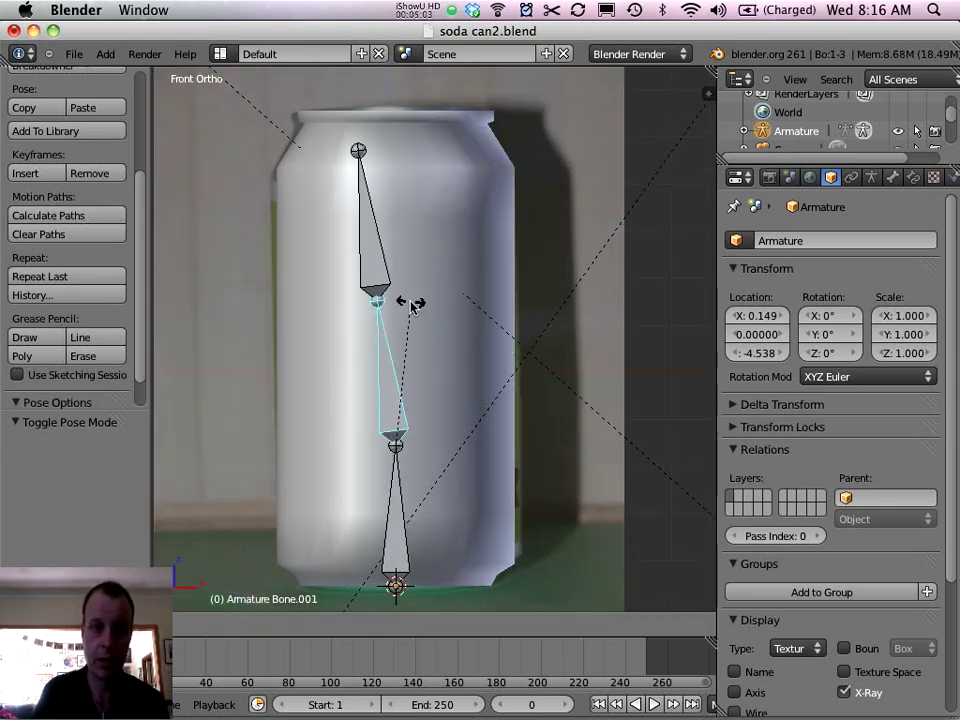
key(Escape)
right_click(397, 219)
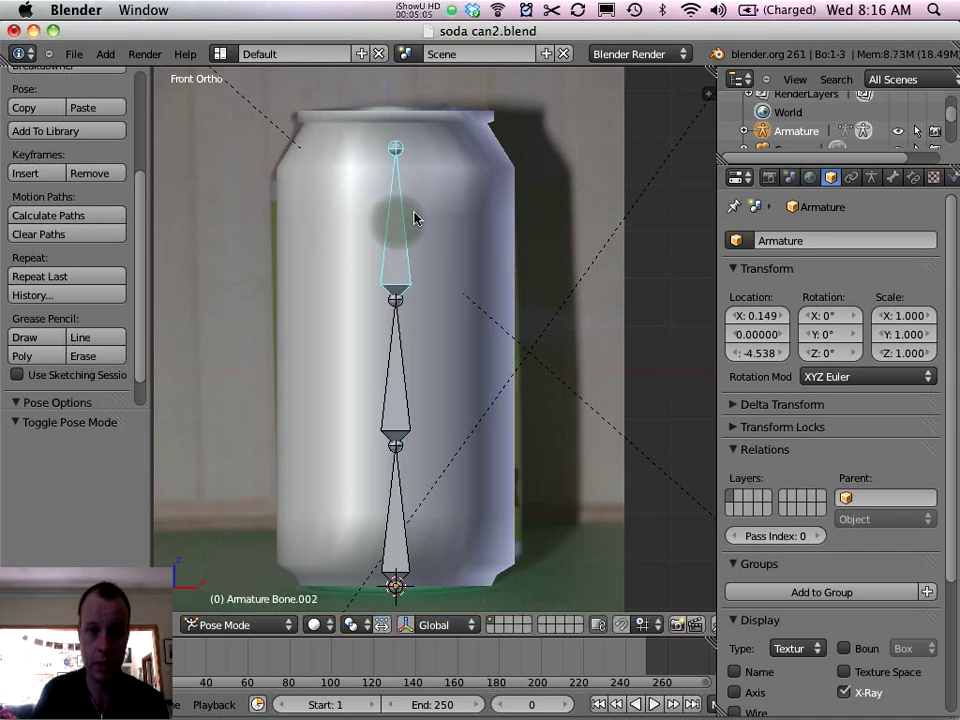
key(r)
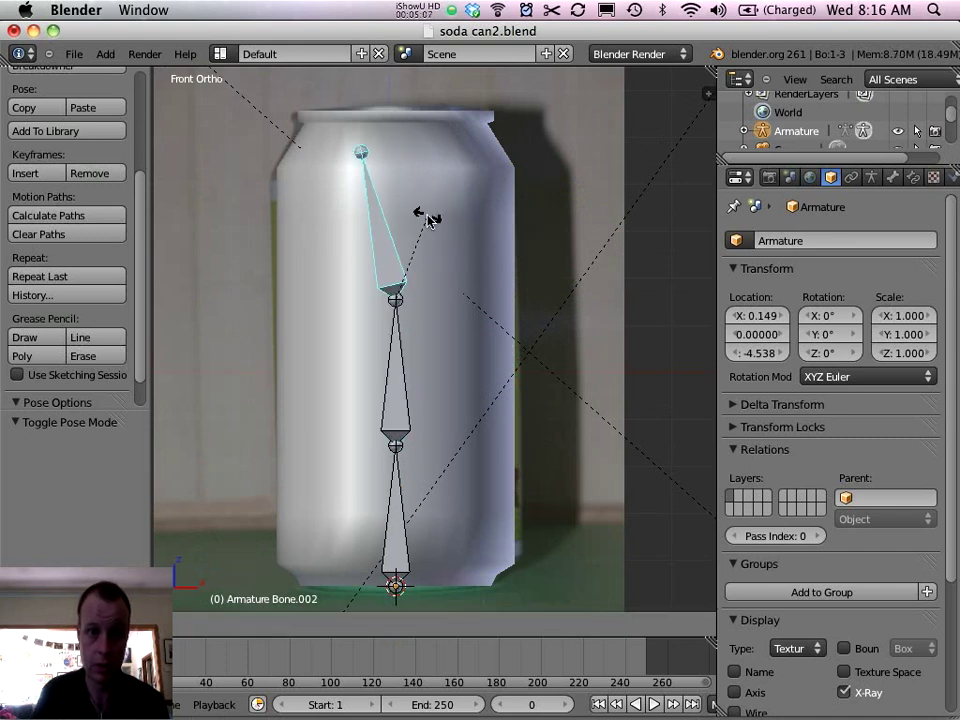
click(455, 226)
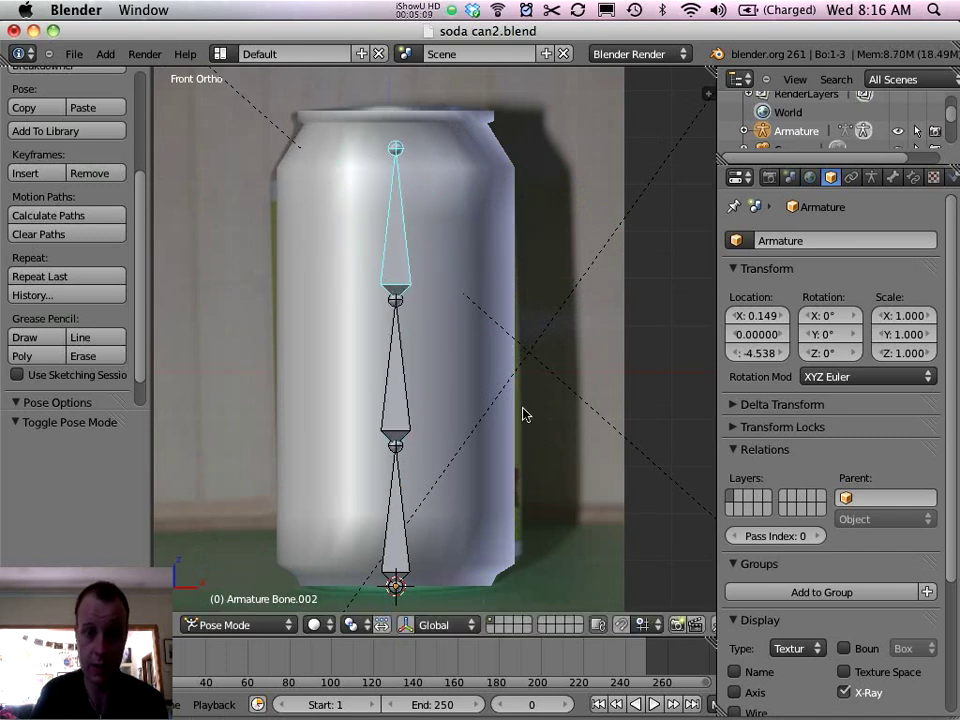
scroll(461, 339, up, 2)
scroll(458, 338, down, 4)
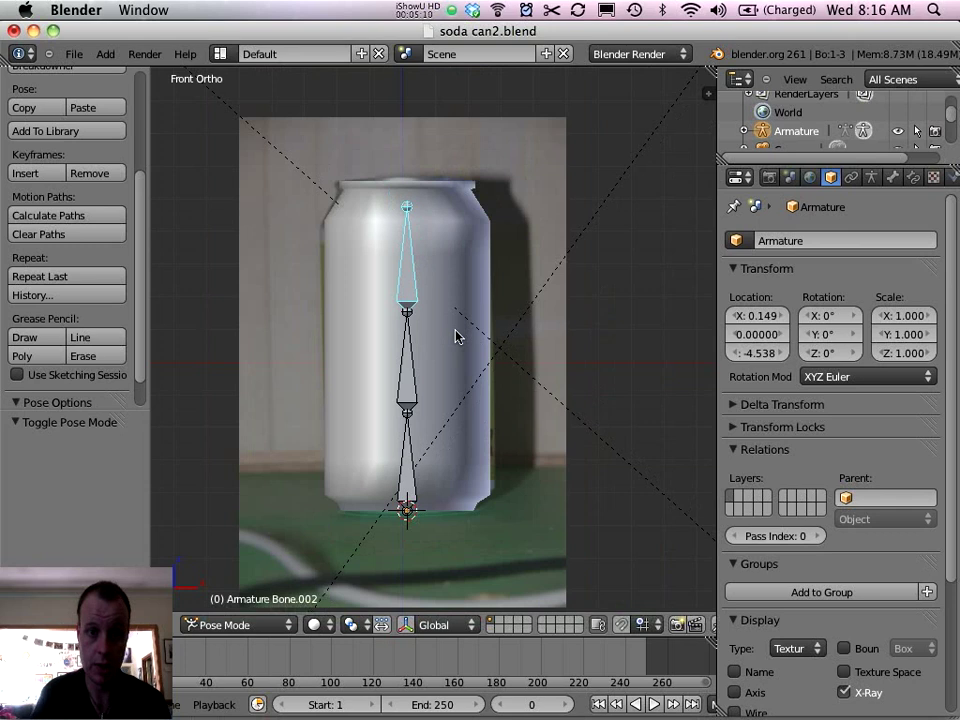
Select the Cylinder can and switch it into Weight Paint mode
right_click(456, 213)
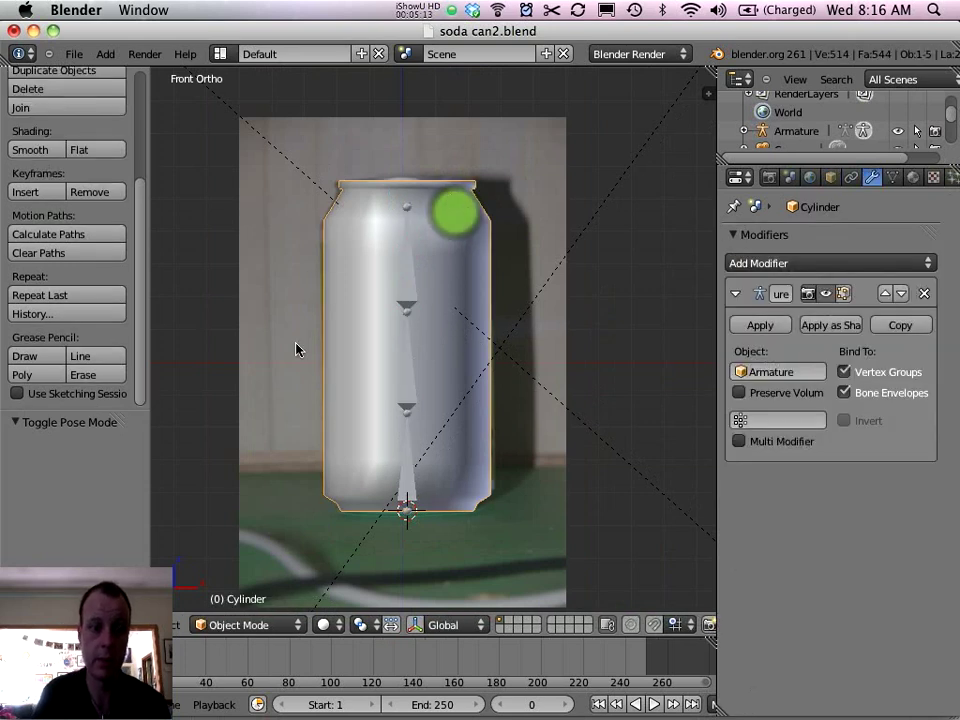
click(240, 625)
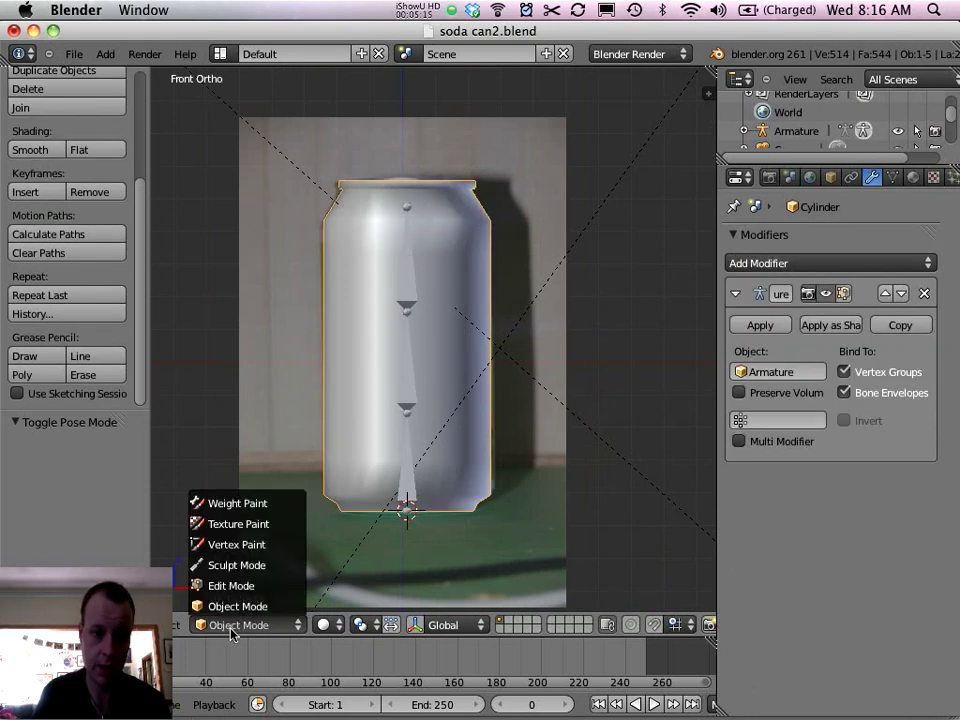
click(243, 503)
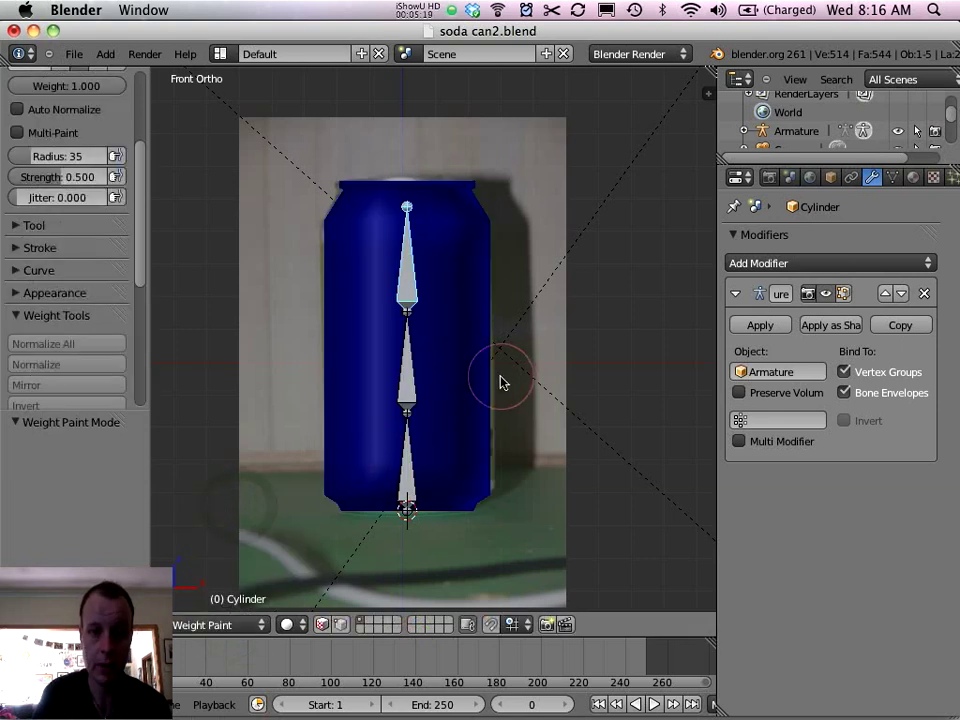
Make the bottom bone the paint target, then undo two test strokes so the can stays blue
right_click(408, 470)
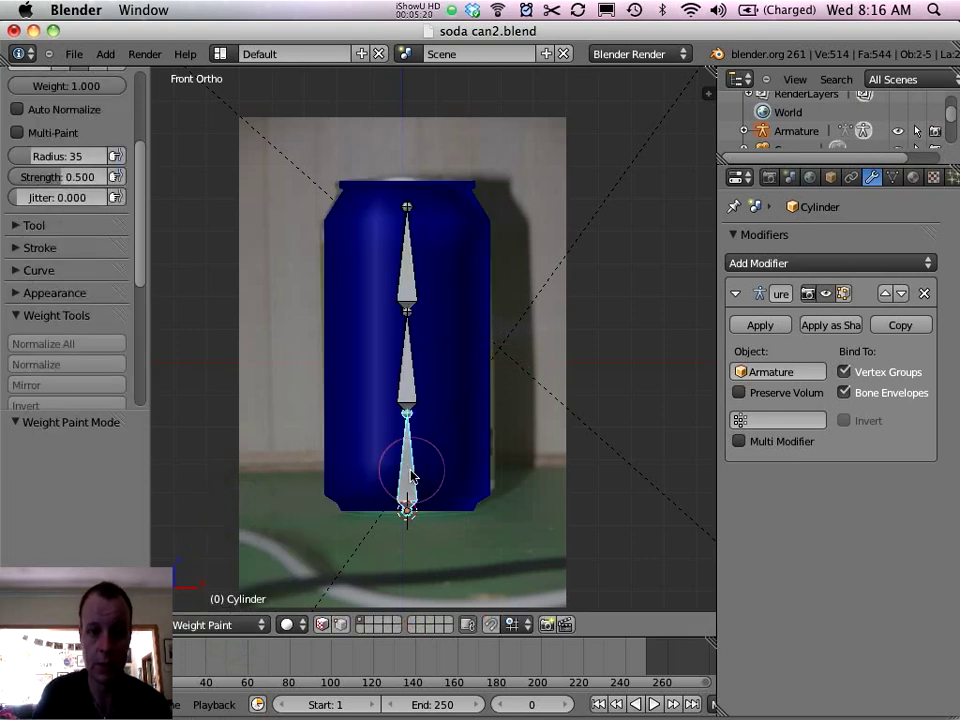
right_click(401, 395)
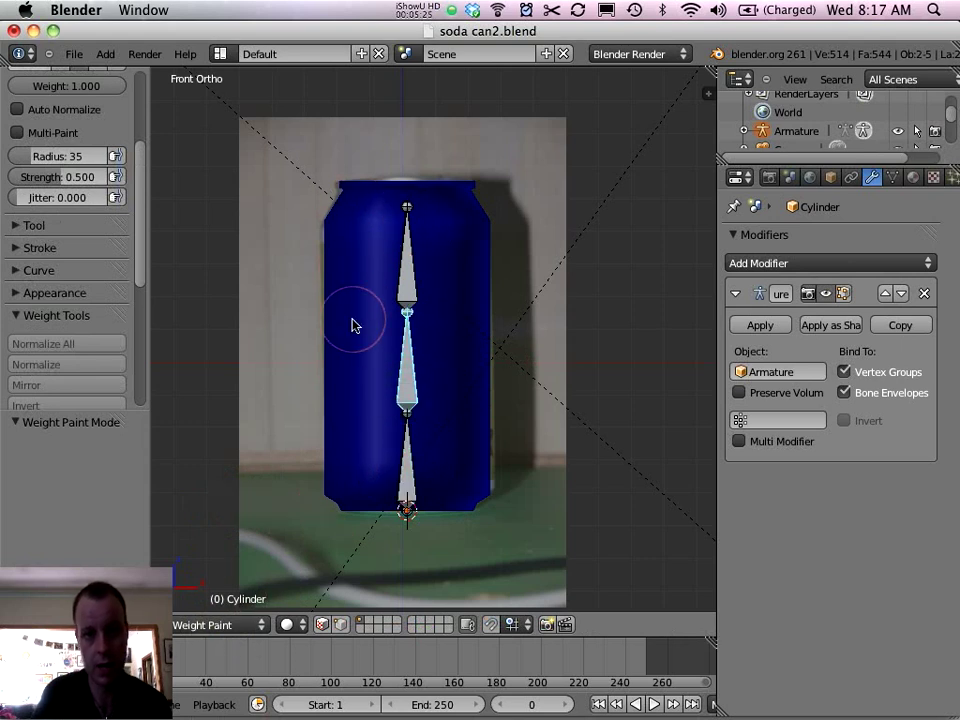
scroll(395, 475, up, 3)
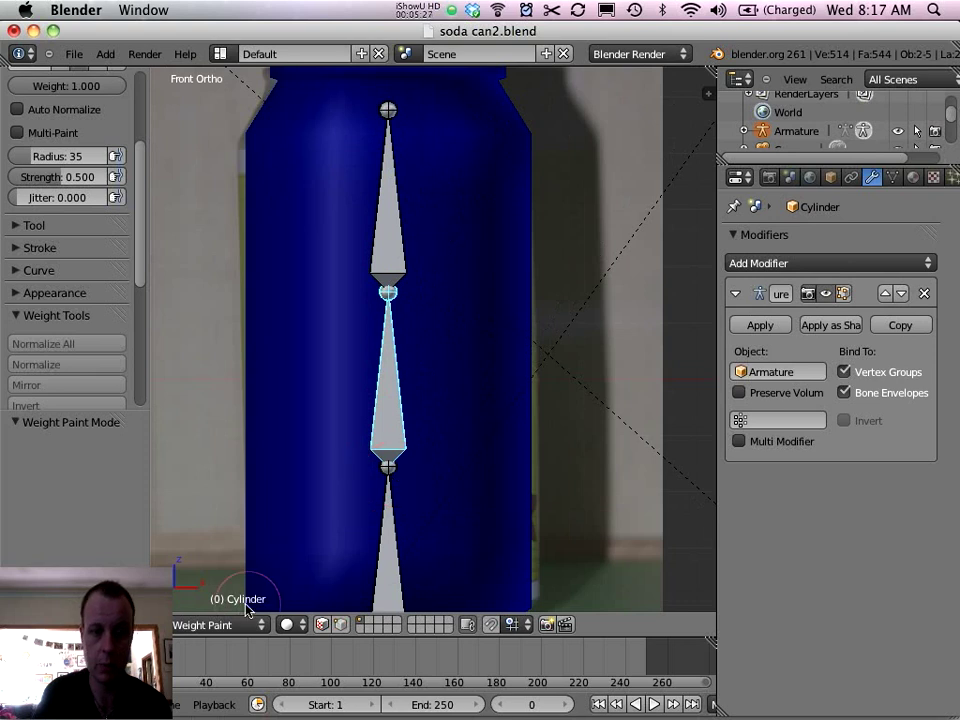
scroll(365, 258, down, 2)
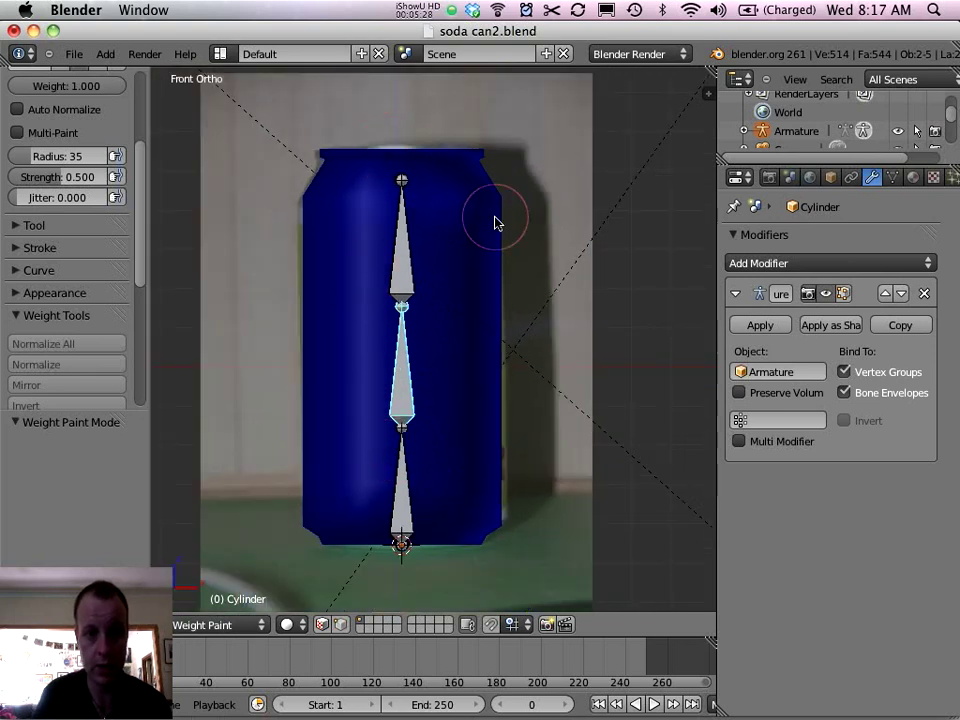
right_click(397, 508)
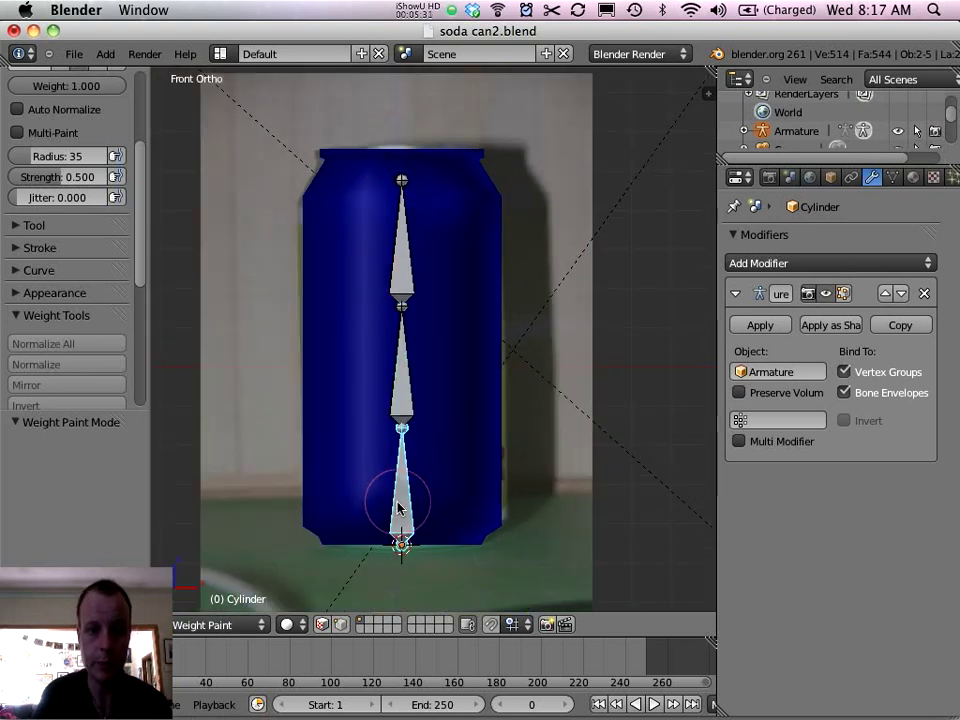
click(396, 505)
key(ctrl+z)
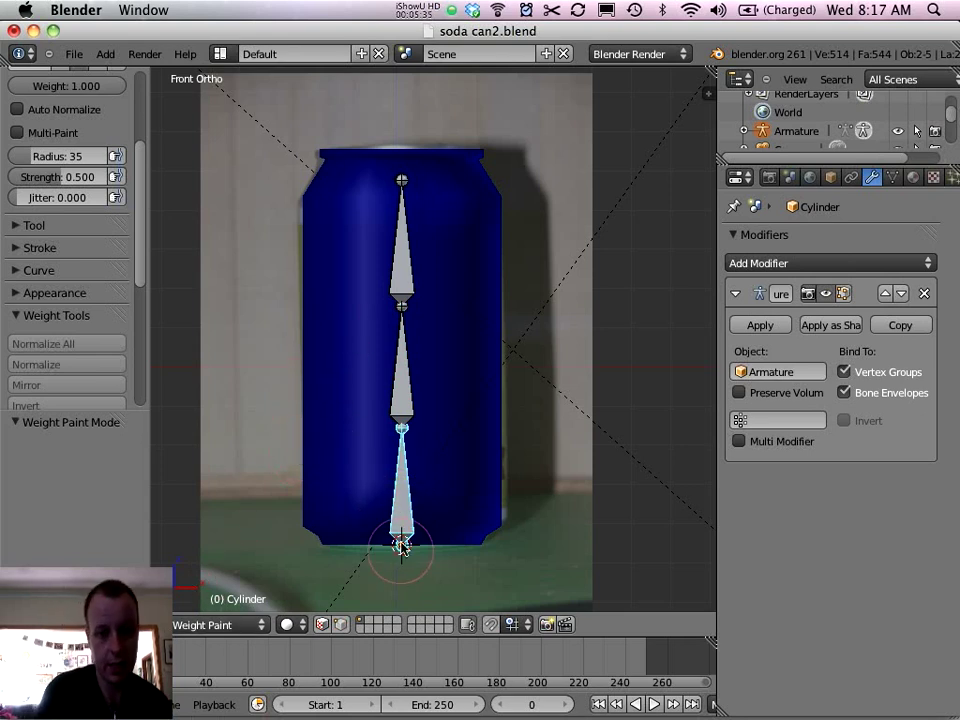
click(401, 503)
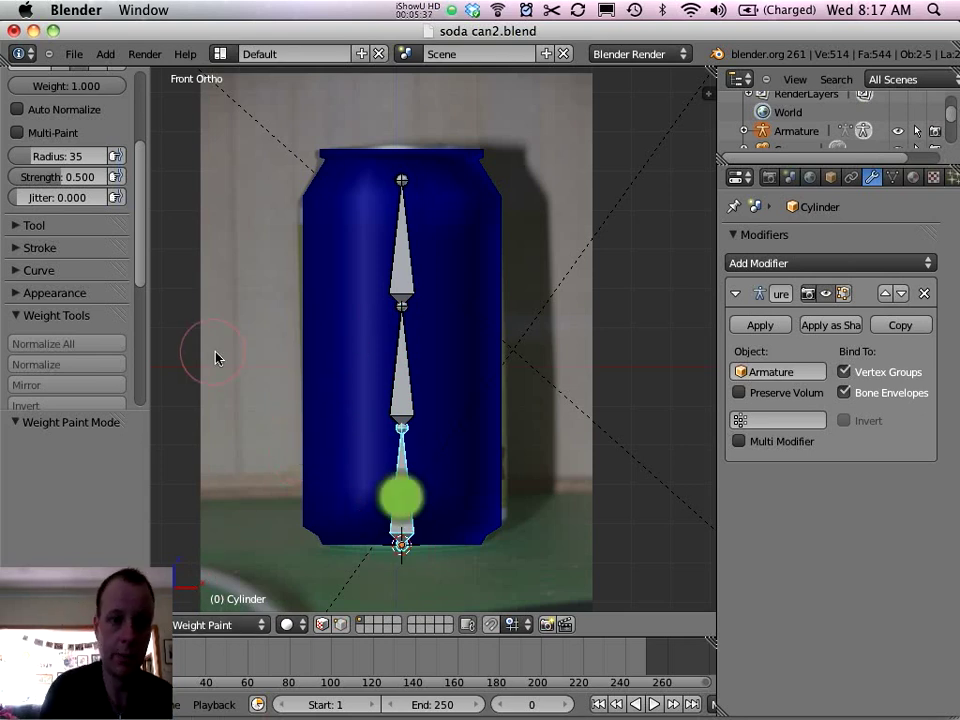
key(ctrl+z)
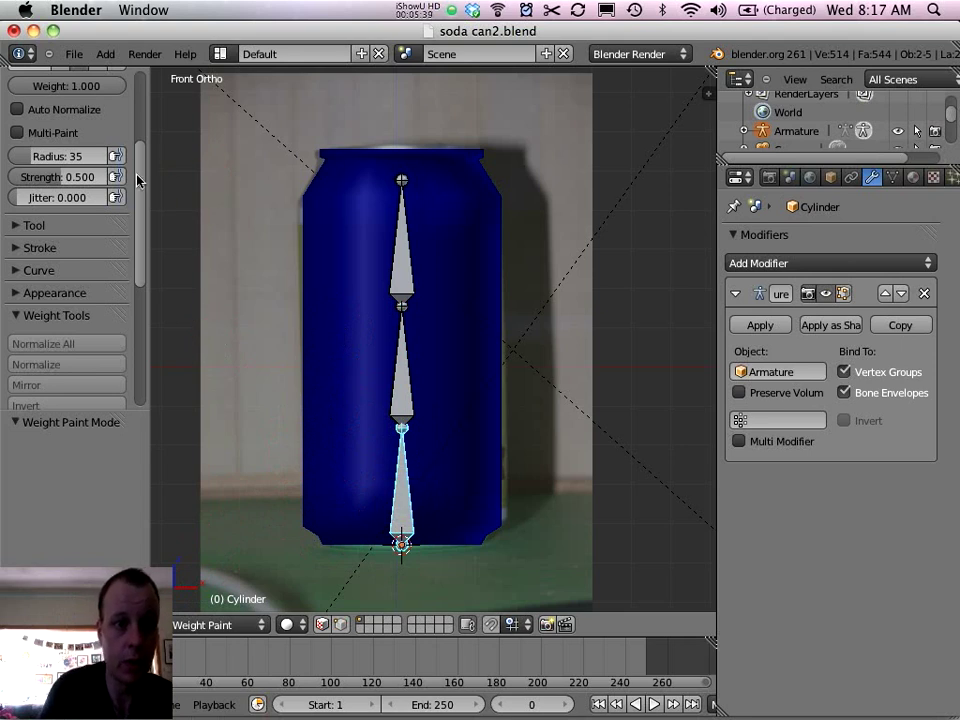
mouse_move(139, 180)
mouse_down()
mouse_move(139, 103)
mouse_move(139, 158)
mouse_up()
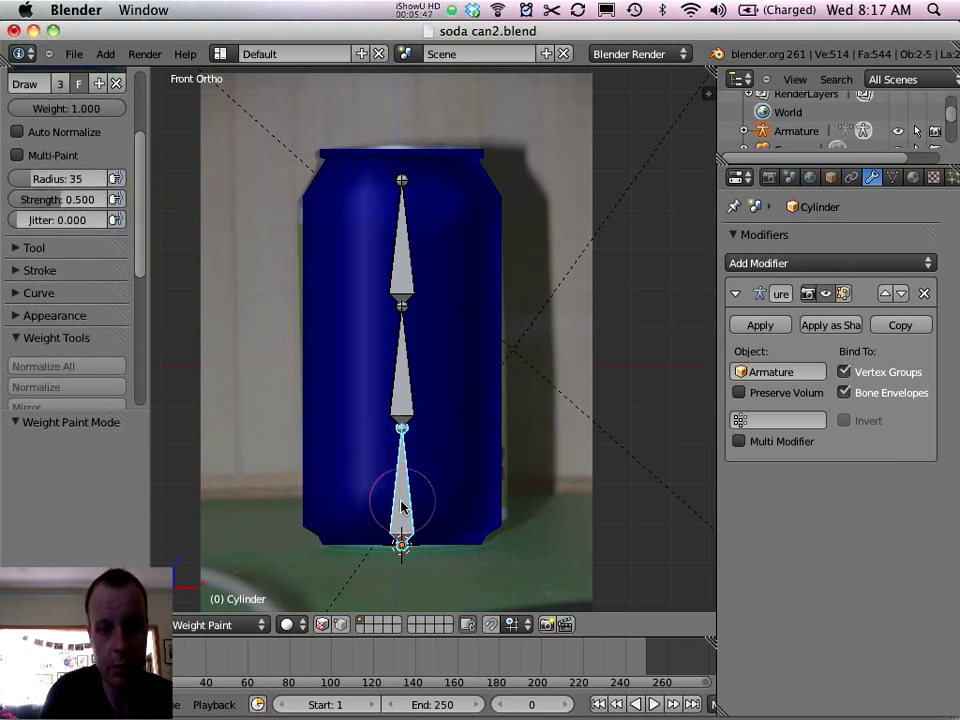
With the bottom bone as target, raise the brush Strength to 1.000
right_click(401, 383)
right_click(401, 502)
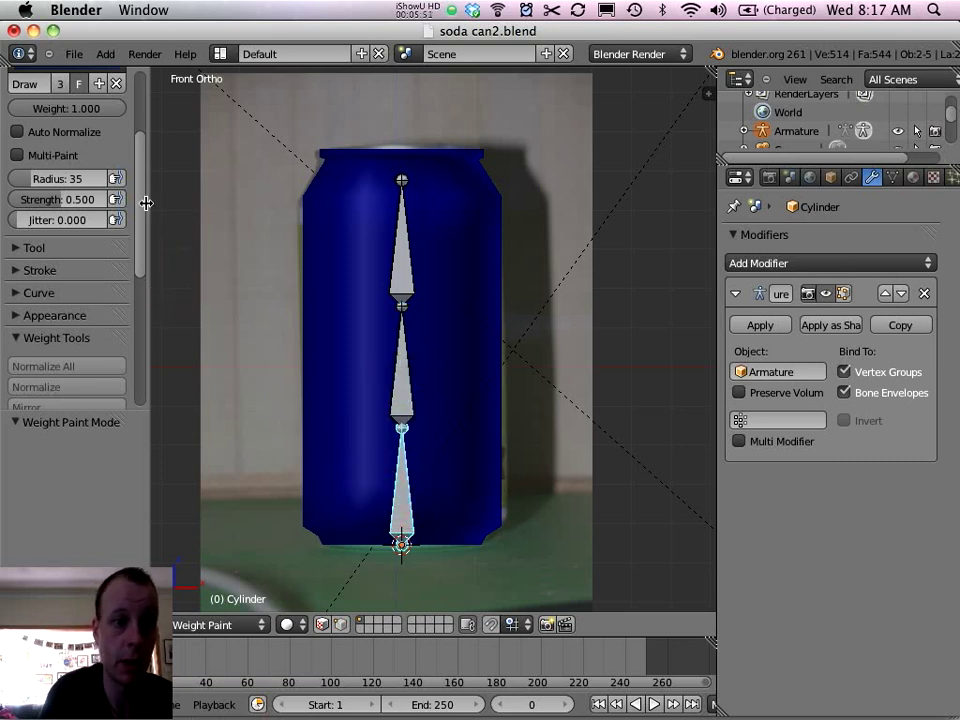
mouse_move(142, 208)
mouse_down()
mouse_move(133, 257)
mouse_move(133, 171)
mouse_move(132, 181)
mouse_up()
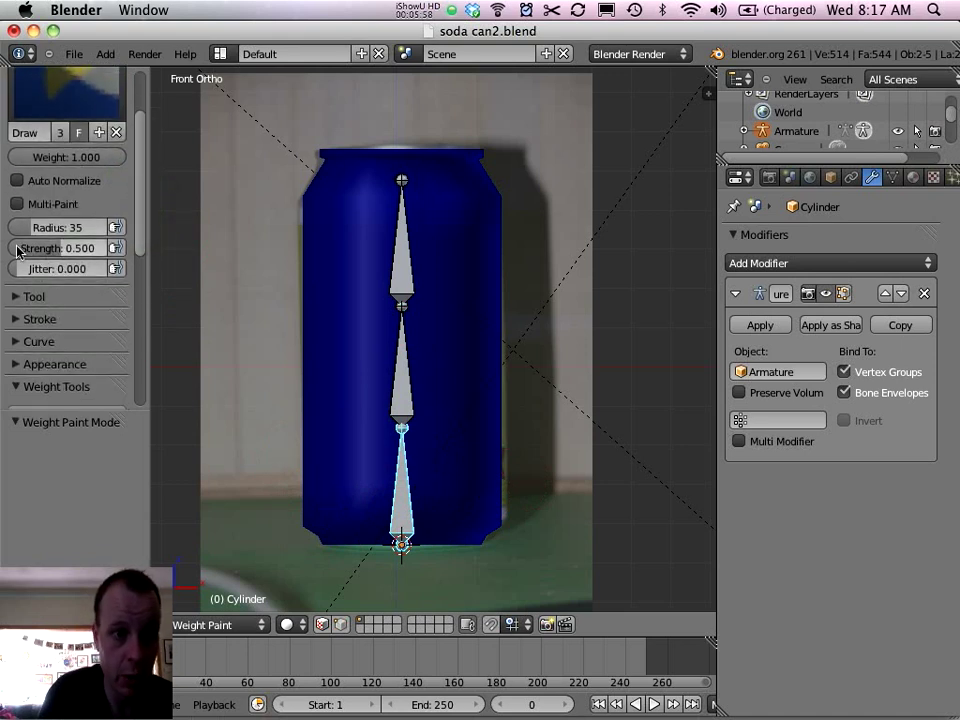
drag(71, 255, 128, 255)
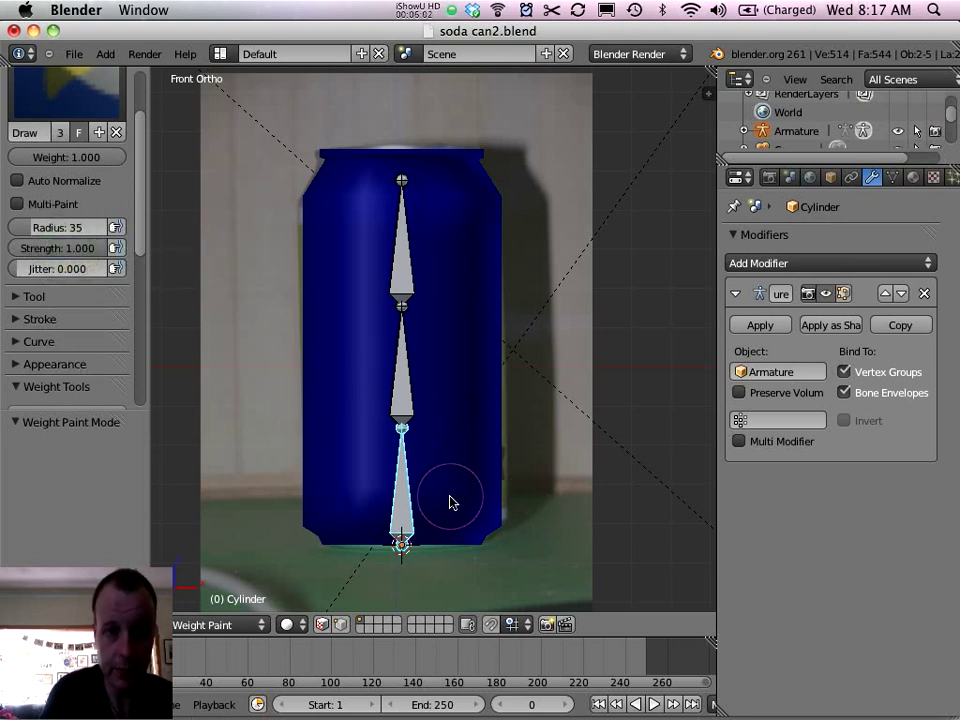
Paint full red weight over the lower can from the base up to the middle joint
mouse_move(322, 502)
mouse_down()
mouse_move(345, 487)
mouse_move(490, 484)
mouse_up()
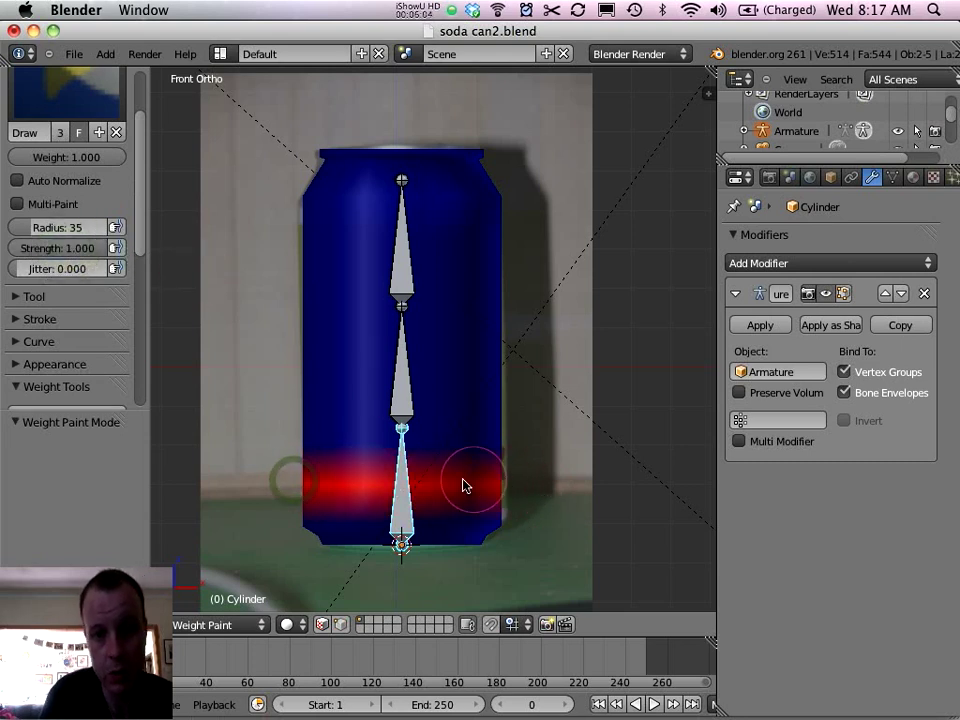
mouse_move(255, 506)
mouse_down()
mouse_move(527, 532)
mouse_move(348, 551)
mouse_move(268, 548)
mouse_move(359, 544)
mouse_up()
mouse_move(295, 469)
mouse_down()
mouse_move(477, 473)
mouse_move(547, 466)
mouse_move(478, 447)
mouse_move(259, 461)
mouse_move(480, 462)
mouse_up()
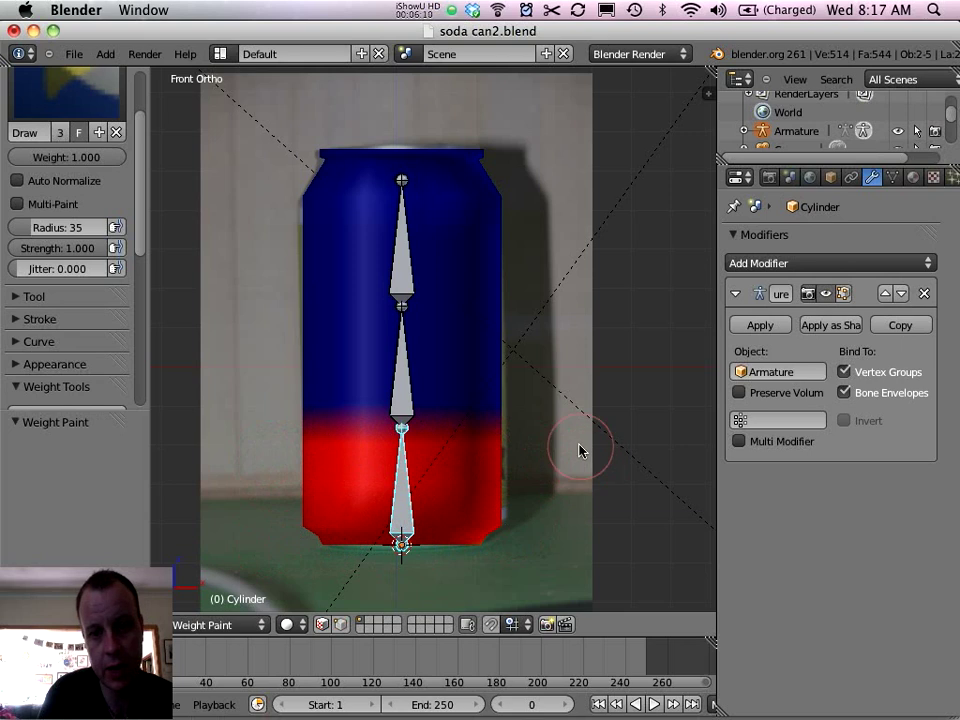
mouse_move(431, 435)
mouse_down()
mouse_move(474, 431)
mouse_move(470, 421)
mouse_up()
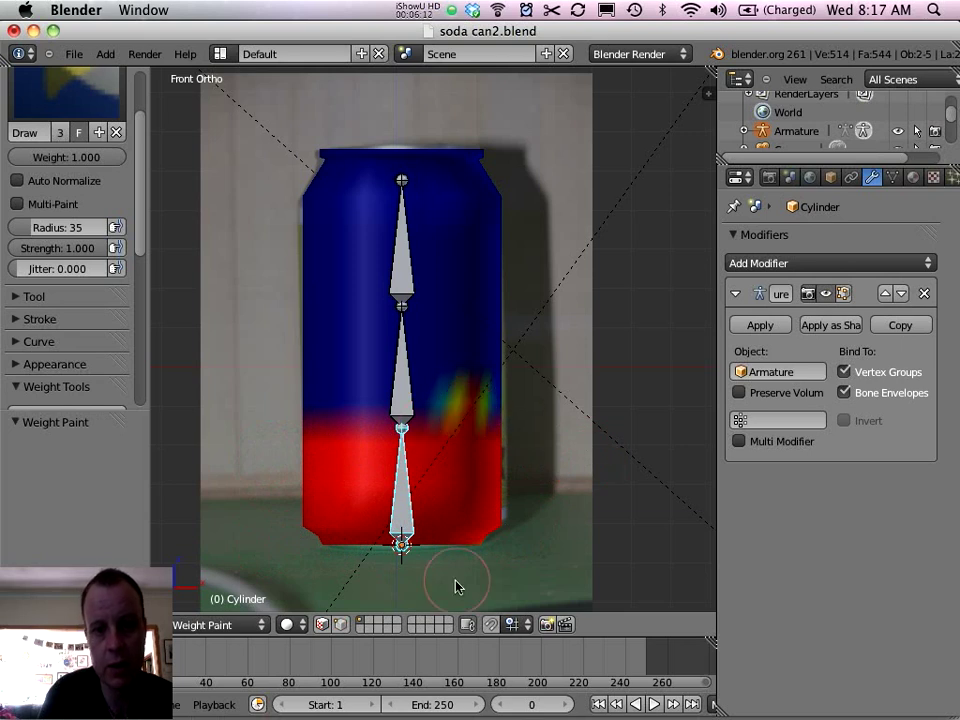
Zoom in and paint a weight streak near the right edge beside the middle bone
scroll(500, 520, up, 3)
mouse_move(476, 428)
mouse_down()
mouse_move(431, 424)
mouse_move(439, 441)
mouse_move(524, 442)
mouse_up()
scroll(544, 491, down, 3)
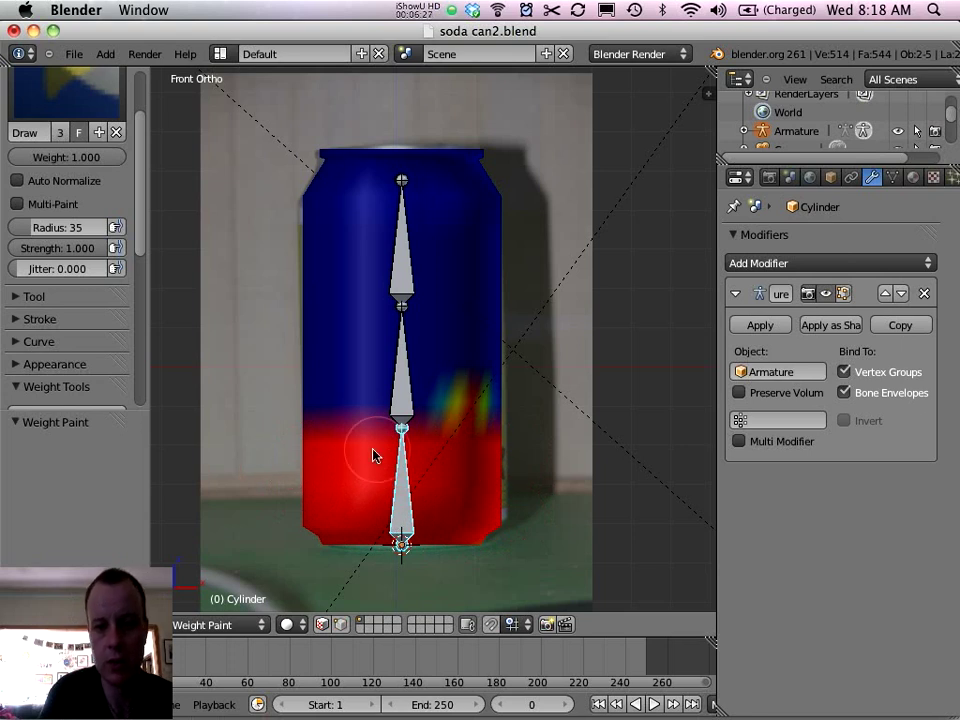
scroll(447, 491, up, 2)
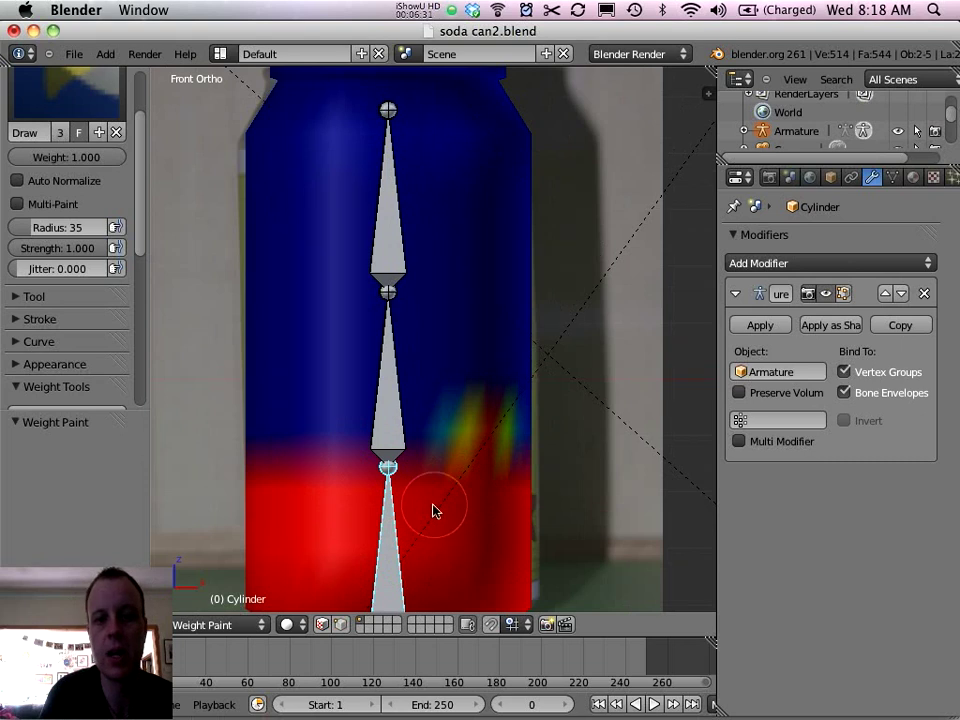
mouse_move(447, 431)
mouse_down()
mouse_move(474, 448)
mouse_move(499, 448)
mouse_move(504, 431)
mouse_move(471, 416)
mouse_move(456, 427)
mouse_move(495, 481)
mouse_up()
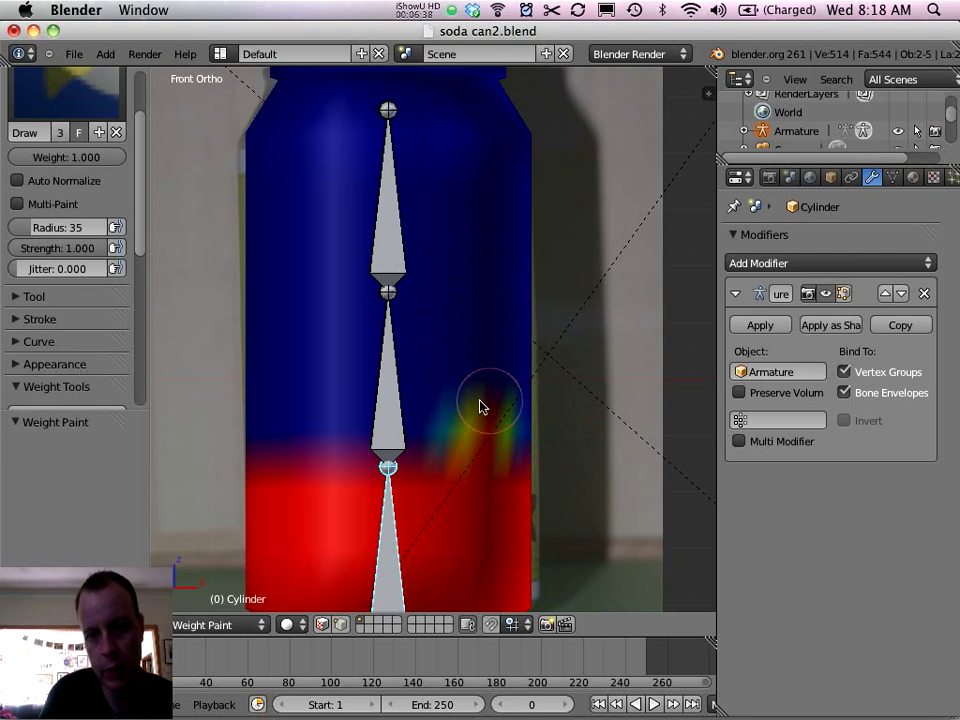
scroll(505, 435, down, 1)
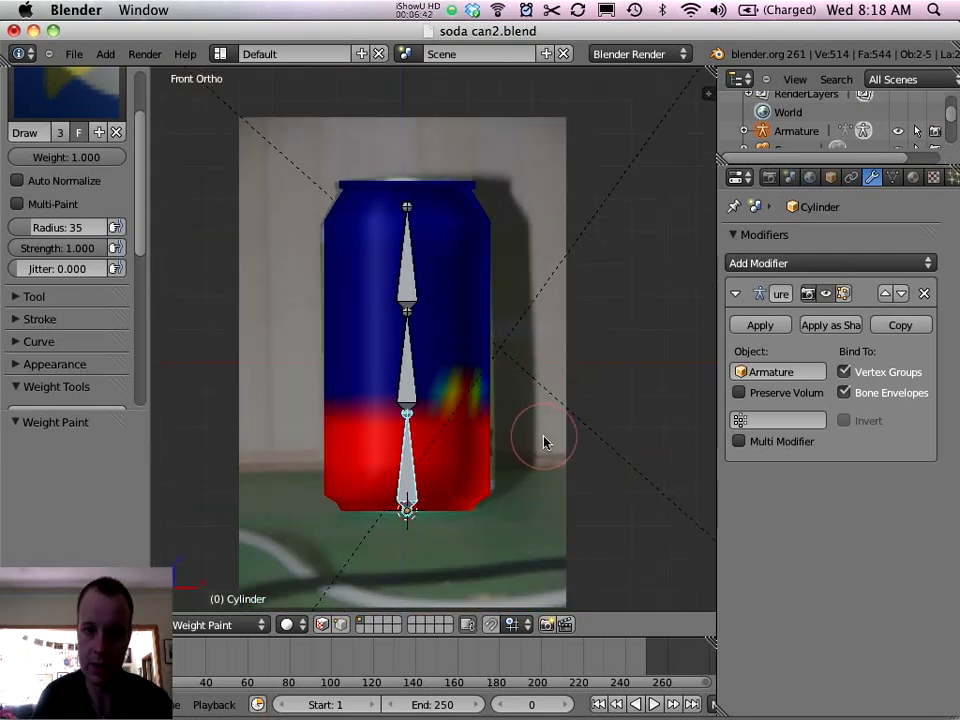
Test-rotate the bone to check the lower can bends, then cancel to restore the straight armature
scroll(542, 444, up, 2)
scroll(538, 442, down, 1)
key(r)
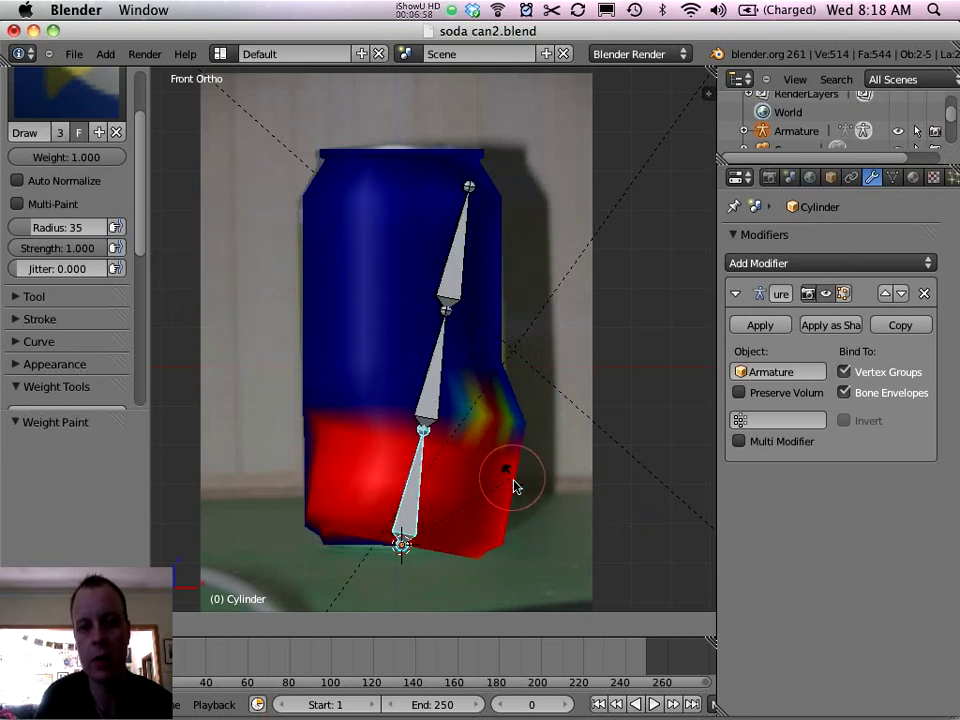
right_click(509, 452)
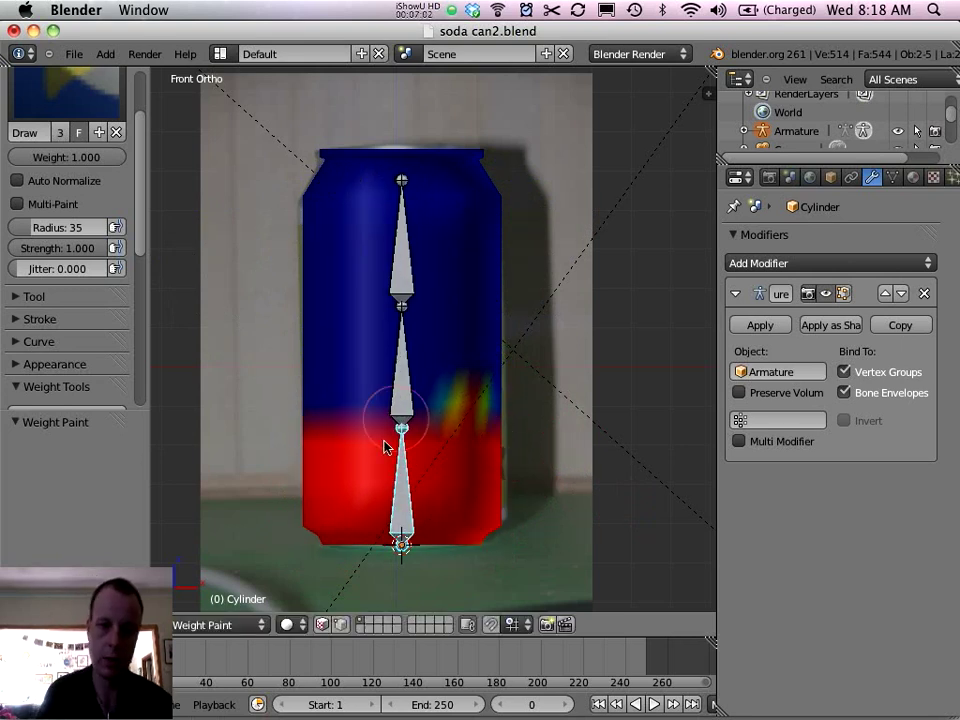
Paint weight across the lower can from the side and check it in Front and Right views
middle_drag(399, 489, 425, 503)
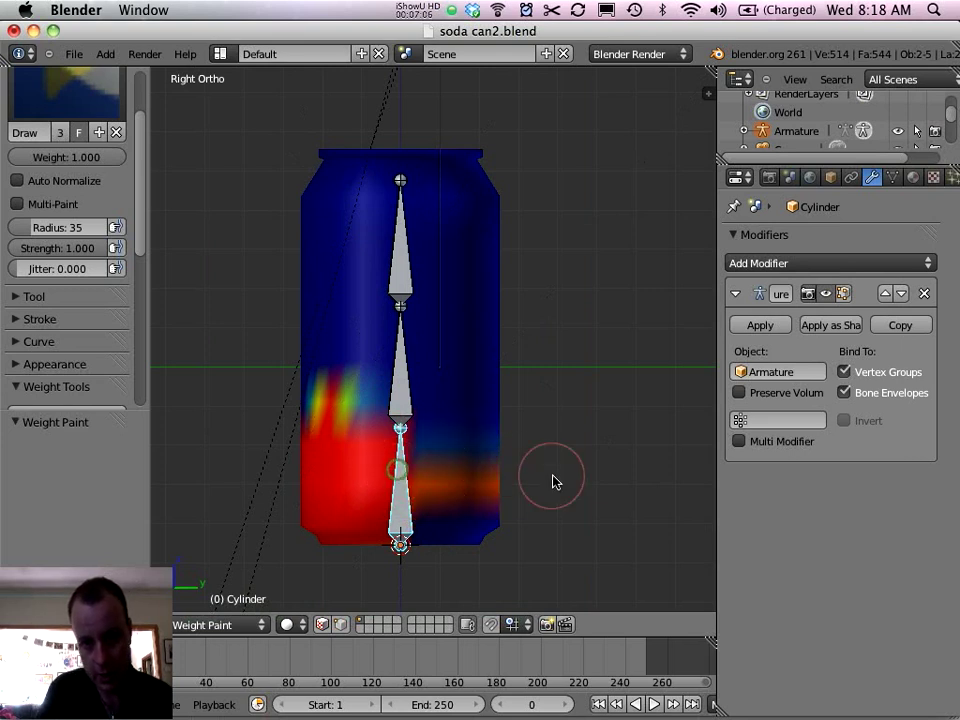
mouse_move(354, 446)
mouse_down()
mouse_move(408, 502)
mouse_move(405, 518)
mouse_move(538, 539)
mouse_move(324, 539)
mouse_move(543, 446)
mouse_move(474, 461)
mouse_move(460, 450)
mouse_move(308, 517)
mouse_up()
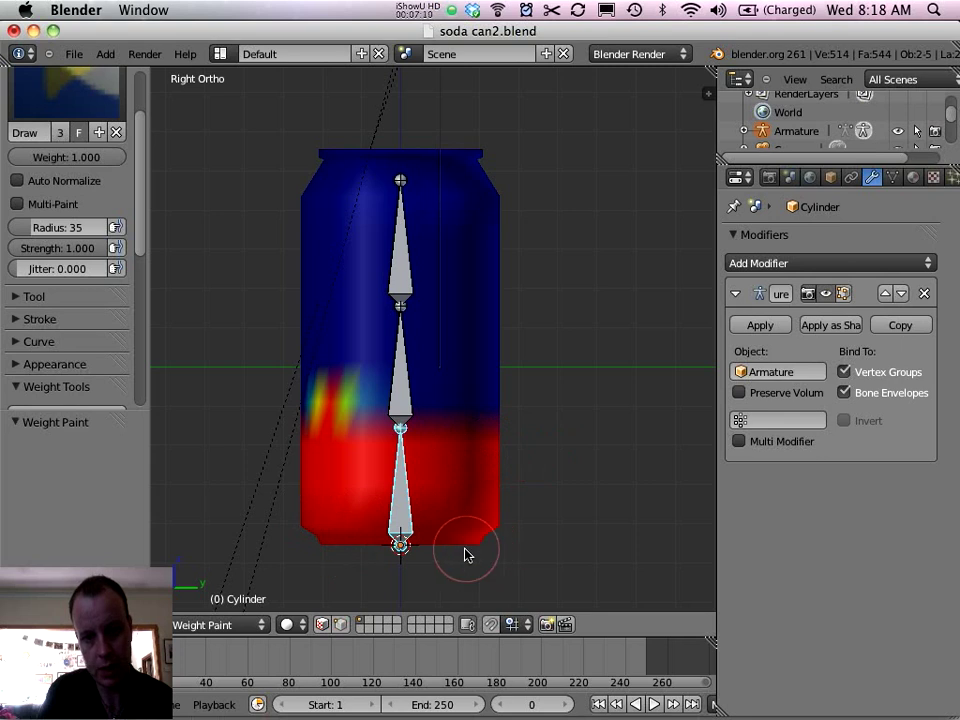
key(KP_1)
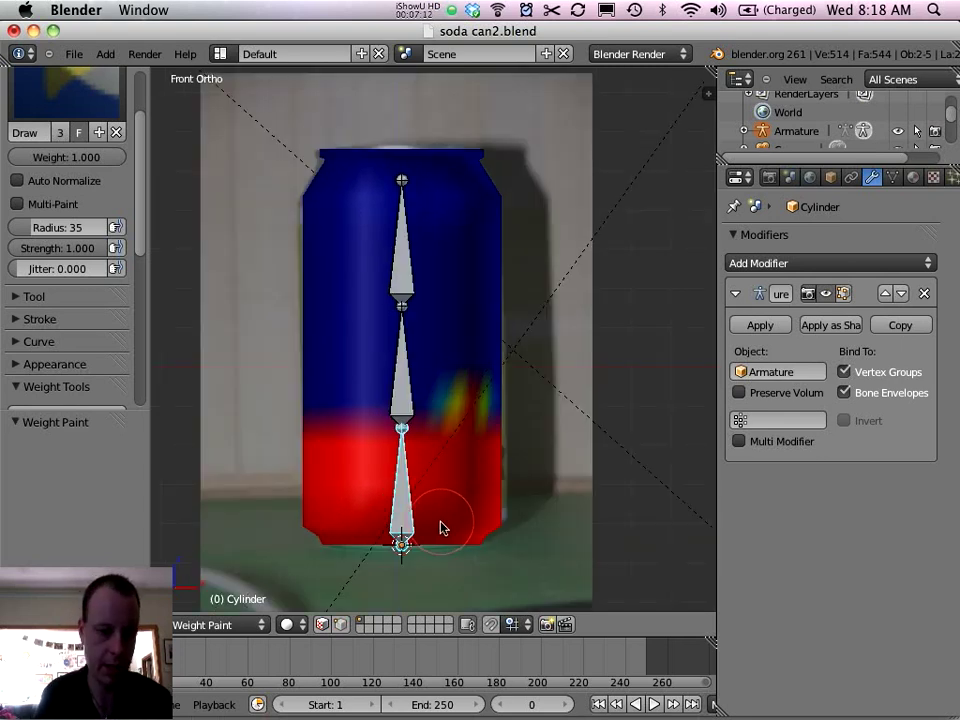
key(KP_4)
key(KP_1)
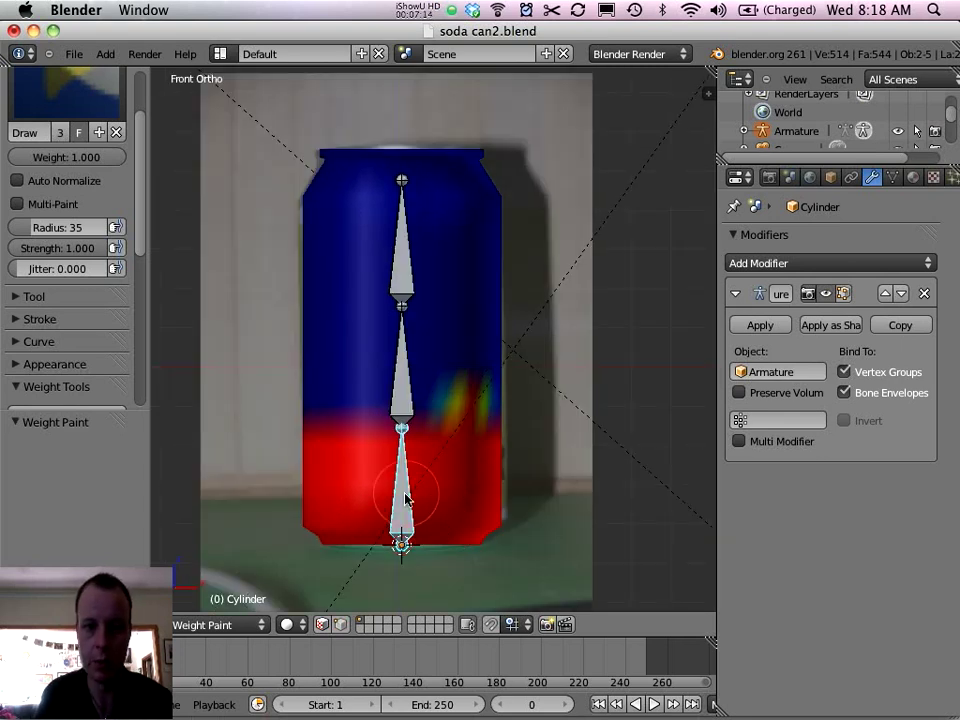
key(KP_3)
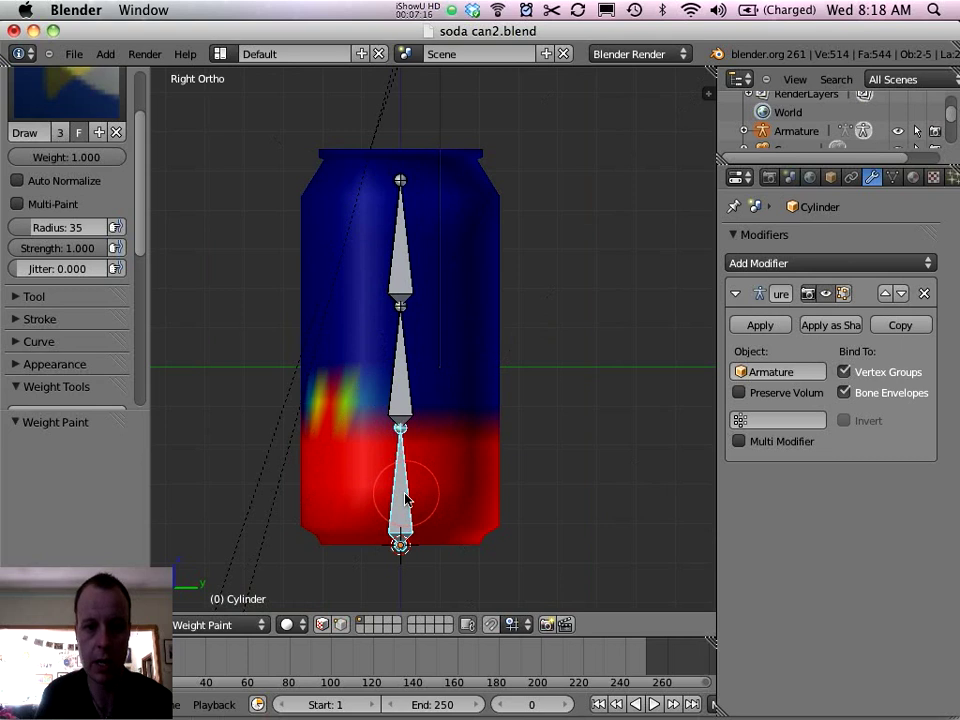
key(KP_1)
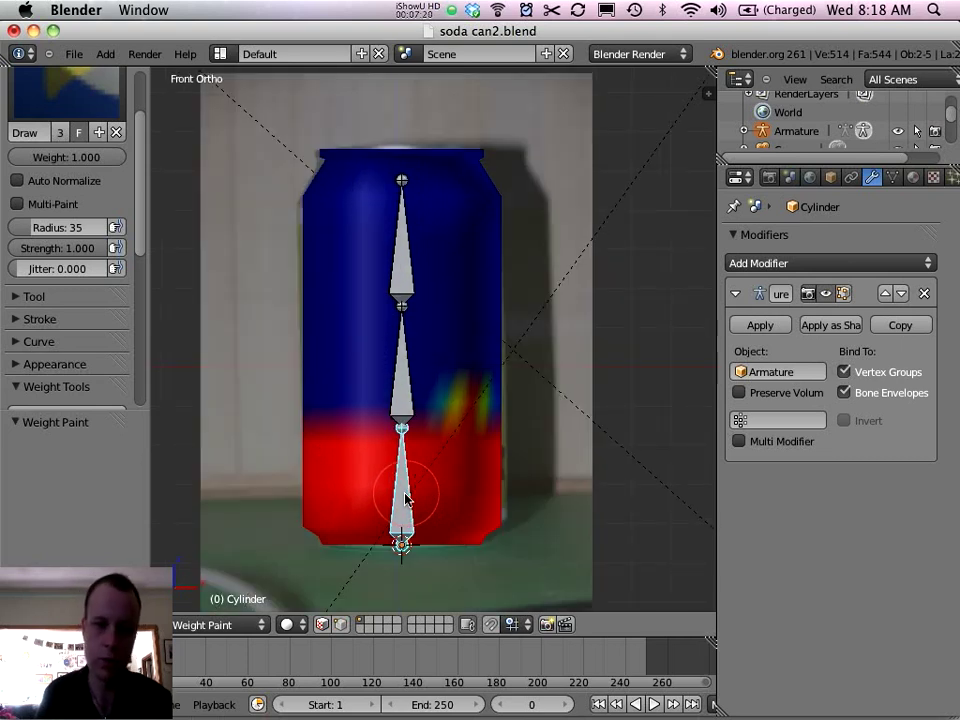
In Back view, paint full weight across the lower half, then check from both sides
key(ctrl+KP_1)
mouse_move(405, 499)
mouse_down()
mouse_move(620, 486)
mouse_move(431, 465)
mouse_move(606, 452)
mouse_move(587, 540)
mouse_move(415, 538)
mouse_up()
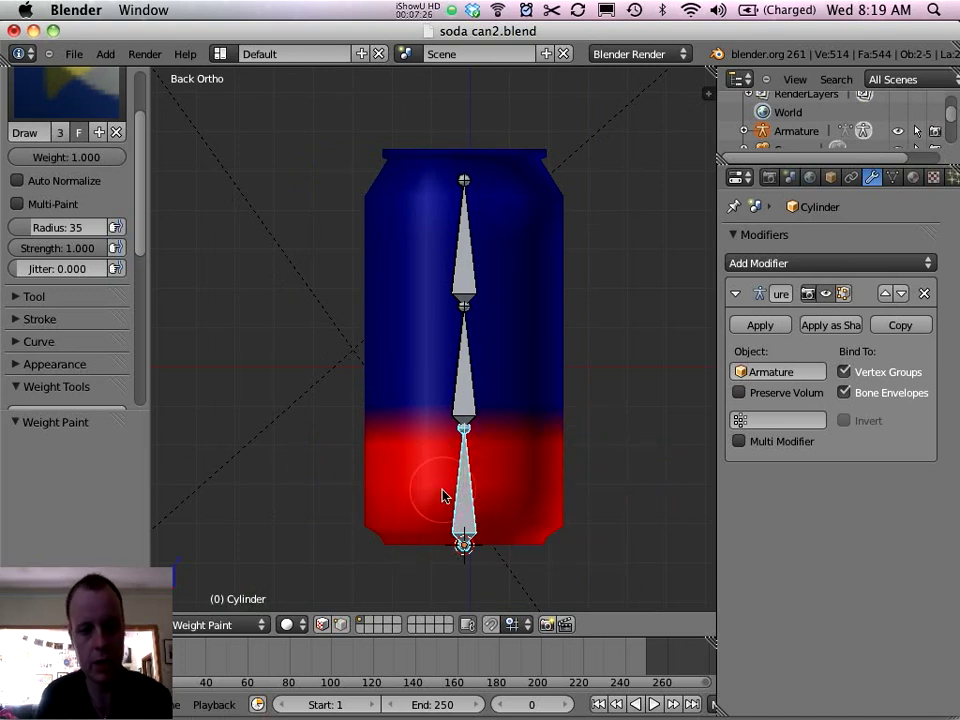
key(KP_3)
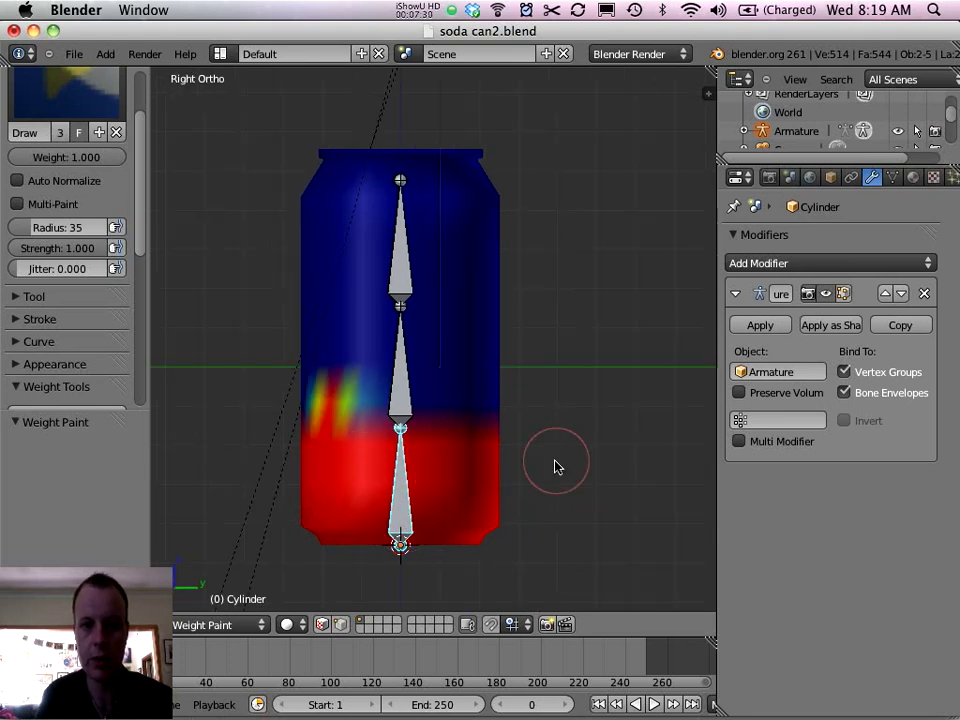
key(KP_4)
key(ctrl+KP_3)
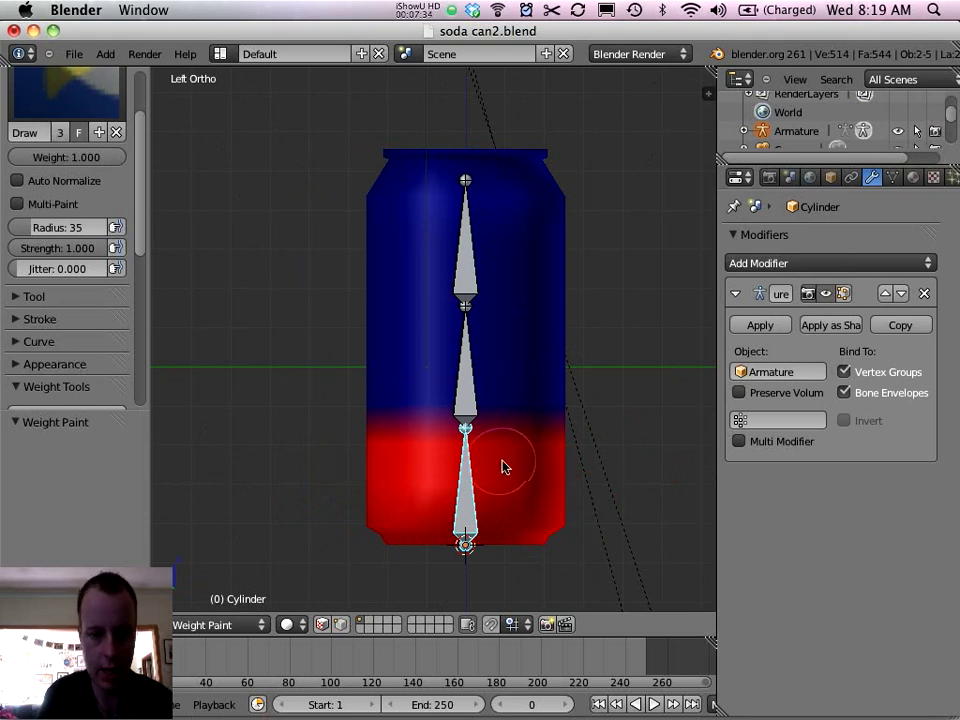
key(KP_1)
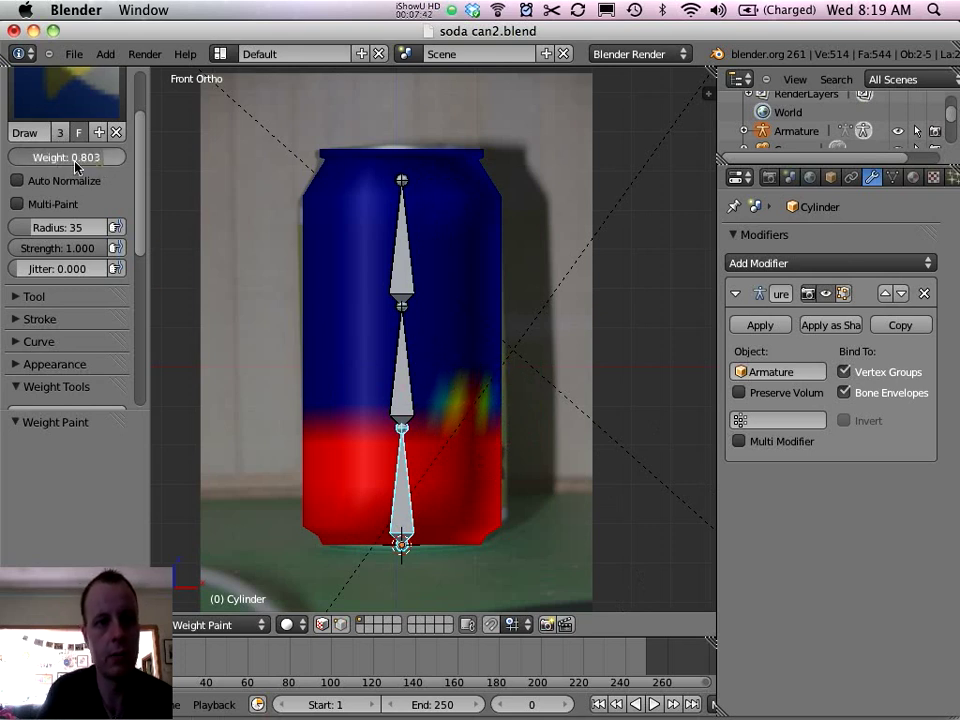
Set brush weight to 0.000 and paint out the green smudge on the right
drag(75, 166, 10, 157)
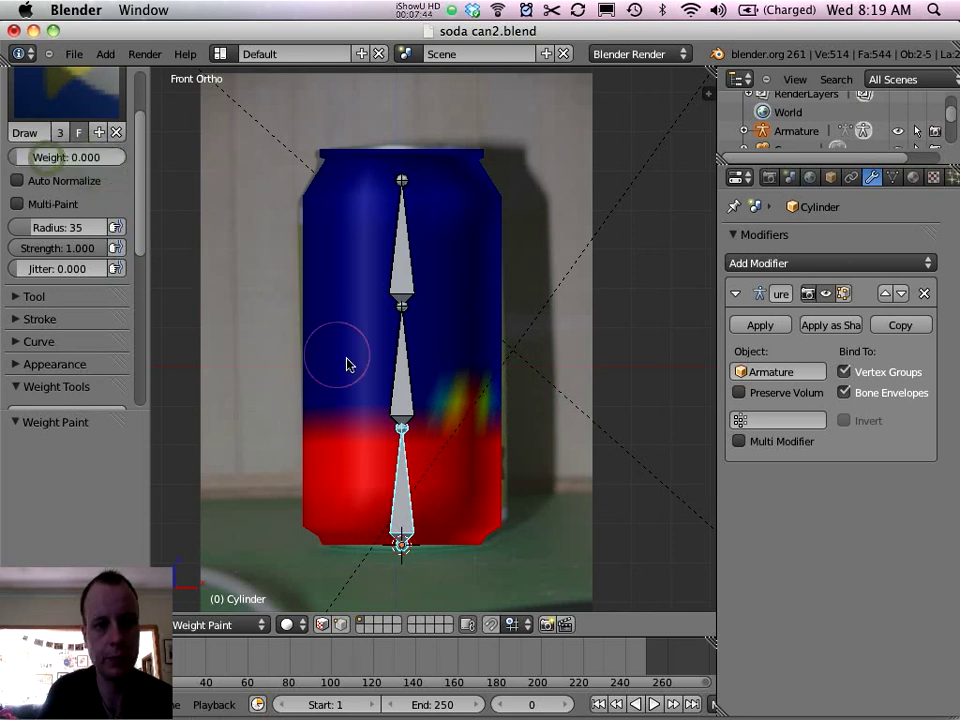
mouse_move(461, 396)
mouse_down()
mouse_move(450, 386)
mouse_move(542, 388)
mouse_move(445, 398)
mouse_up()
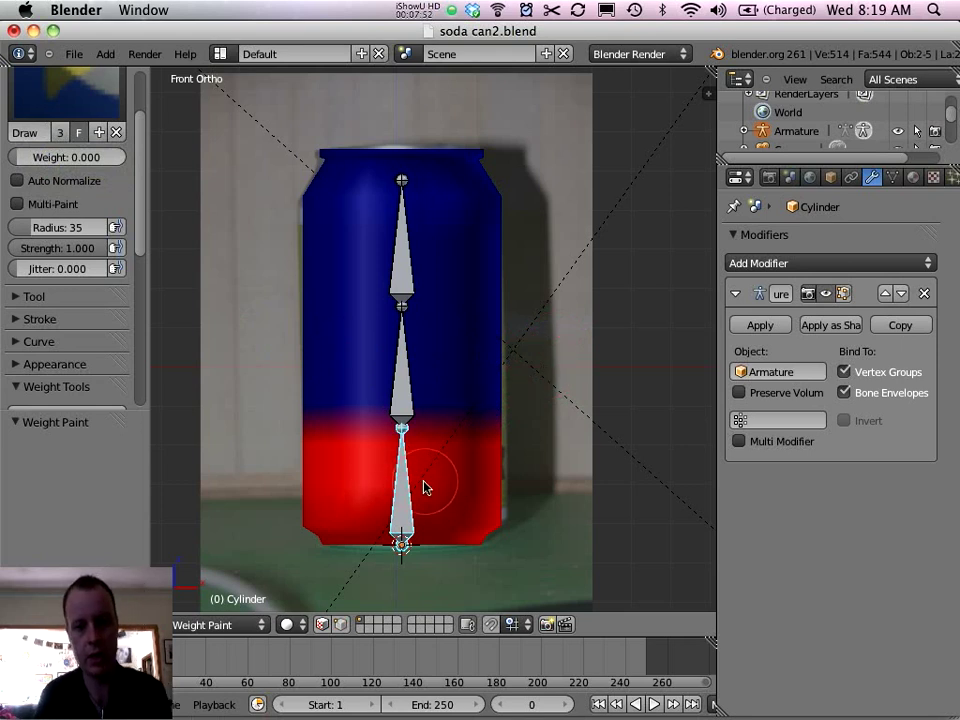
middle_drag(290, 480, 483, 522)
click(465, 507)
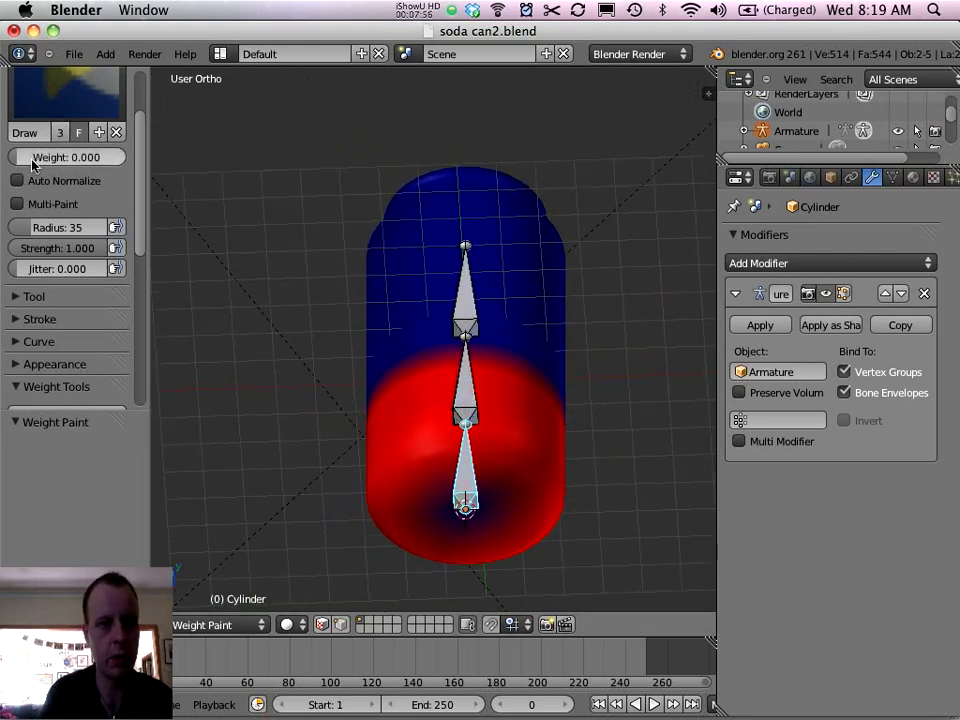
Reset brush weight to 1.000 and repaint the bottom spot with full weight
drag(33, 165, 178, 161)
mouse_move(483, 522)
mouse_down()
mouse_move(467, 506)
mouse_move(480, 506)
mouse_move(463, 501)
mouse_up()
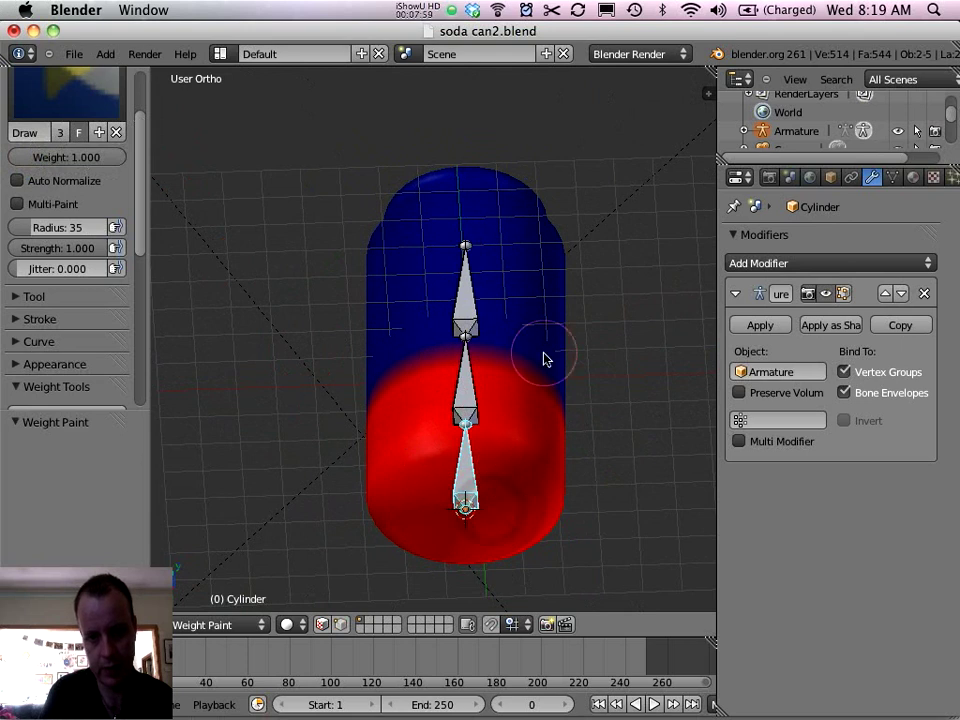
middle_drag(545, 358, 493, 517)
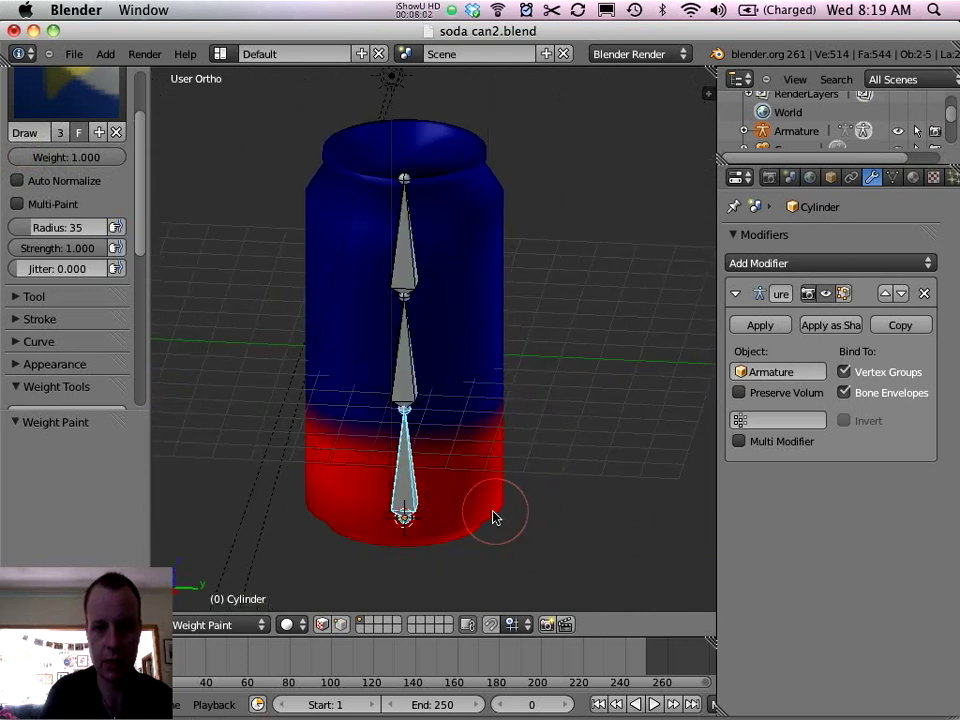
key(KP_1)
right_click(405, 377)
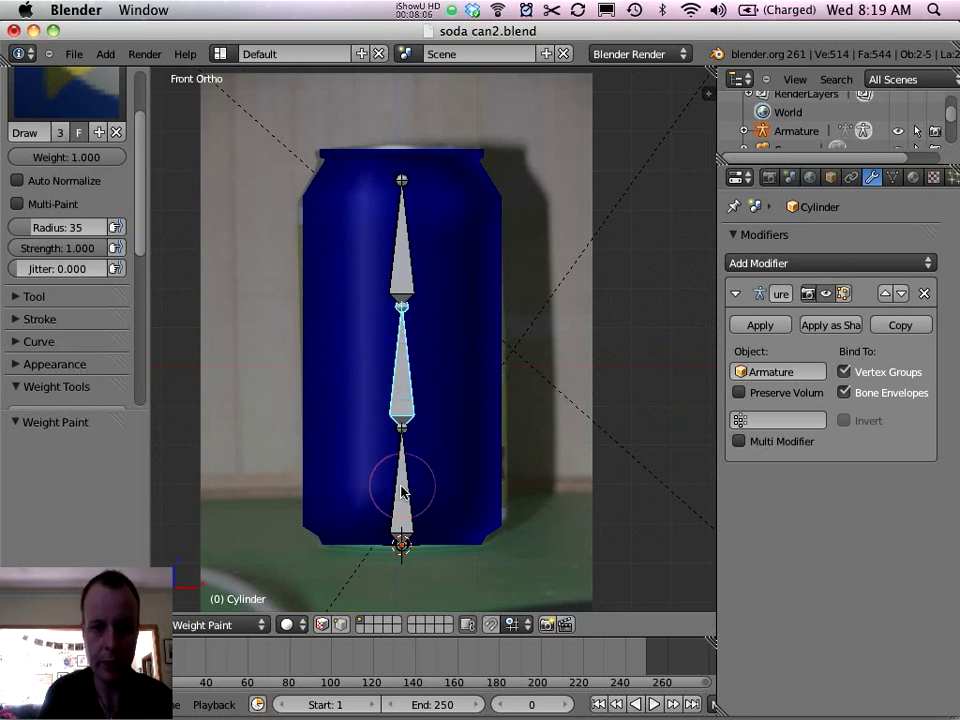
right_click(401, 490)
right_click(401, 375)
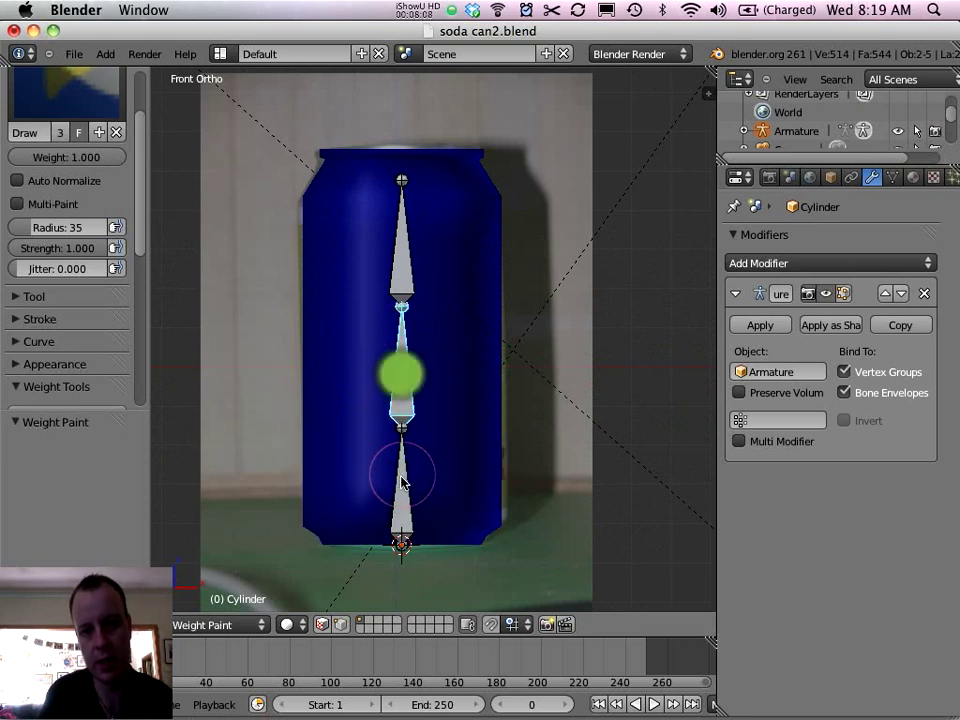
right_click(401, 484)
right_click(402, 363)
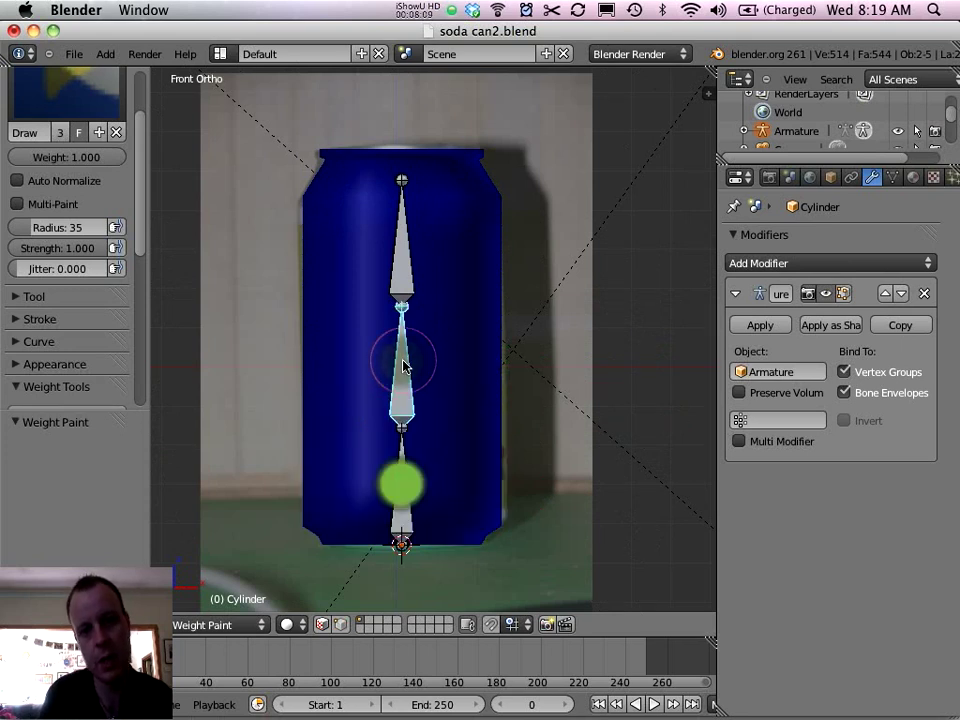
right_click(393, 495)
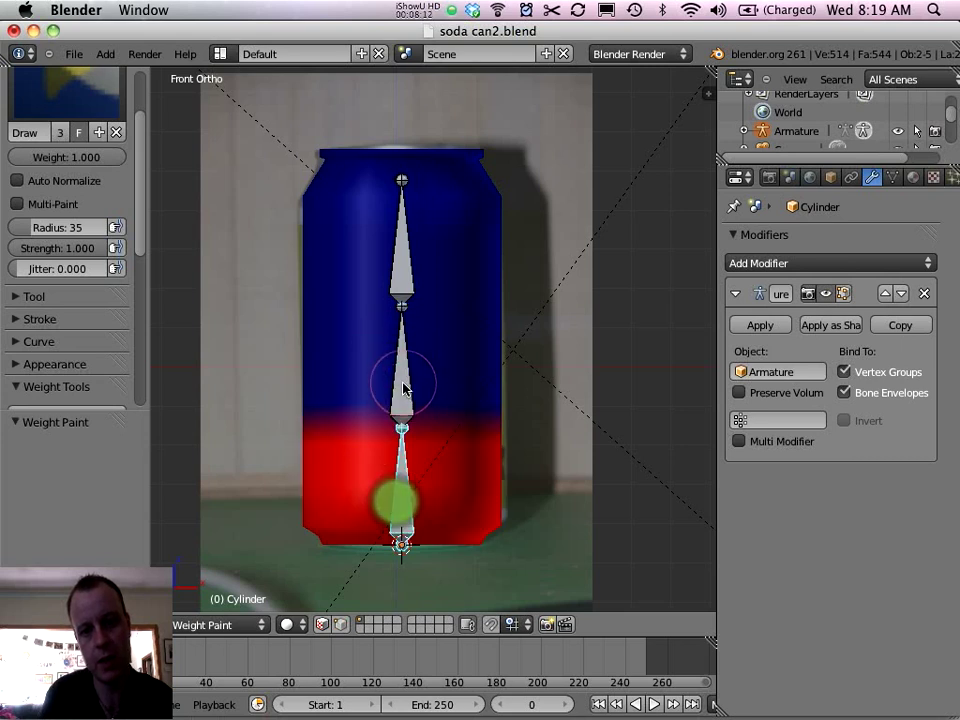
right_click(404, 388)
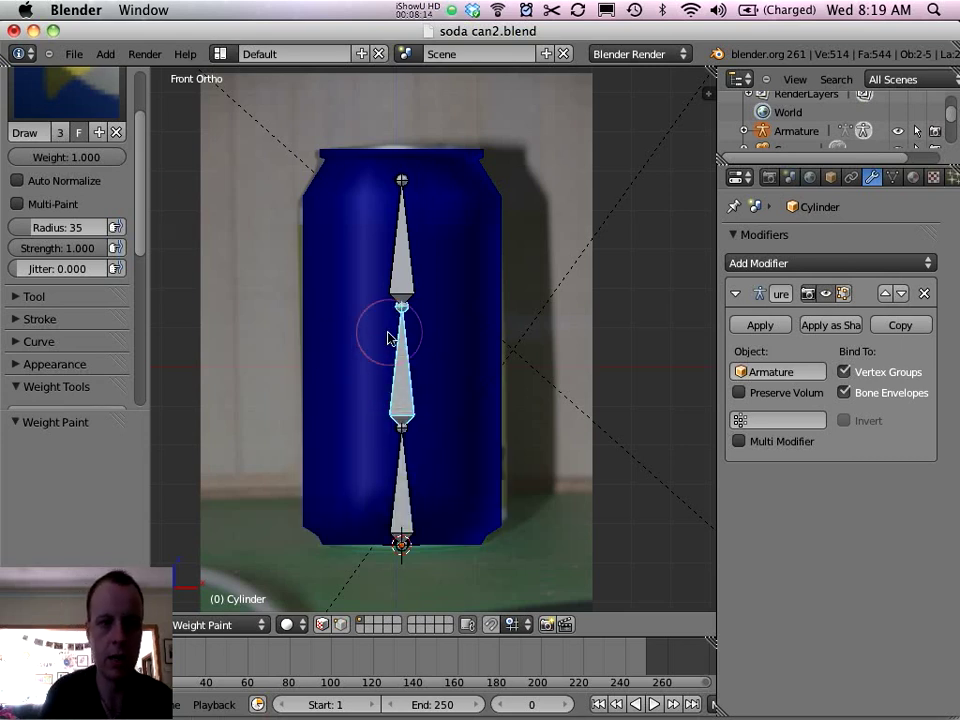
Paint a full-weight red band around the middle bone in Front and Right views
mouse_move(298, 365)
mouse_down()
mouse_move(523, 356)
mouse_move(242, 328)
mouse_move(538, 336)
mouse_move(206, 379)
mouse_move(516, 399)
mouse_move(298, 408)
mouse_up()
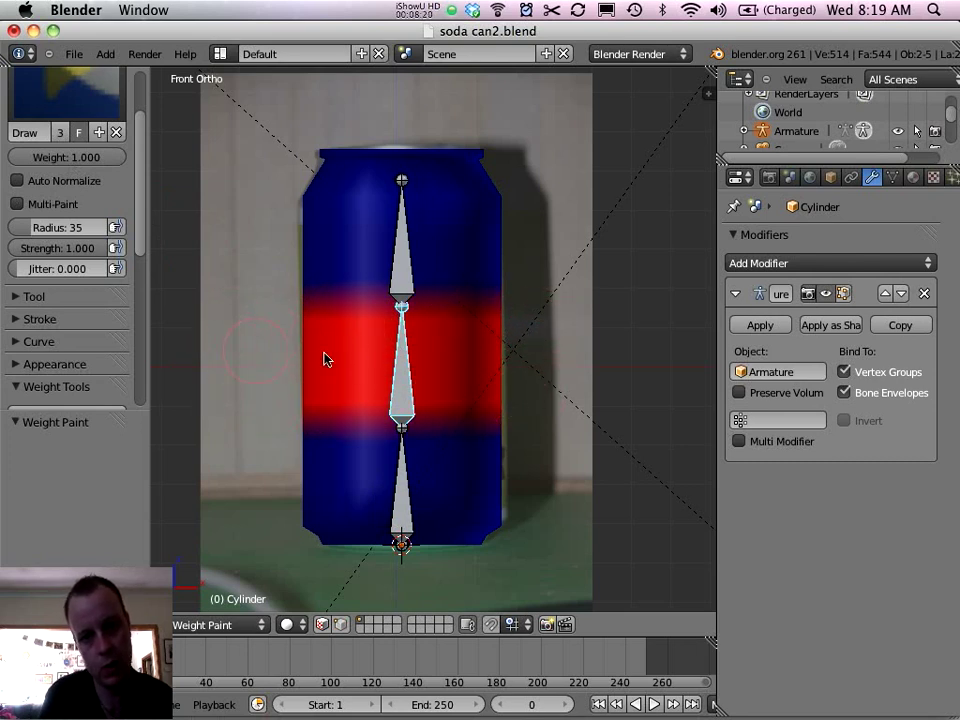
key(KP_3)
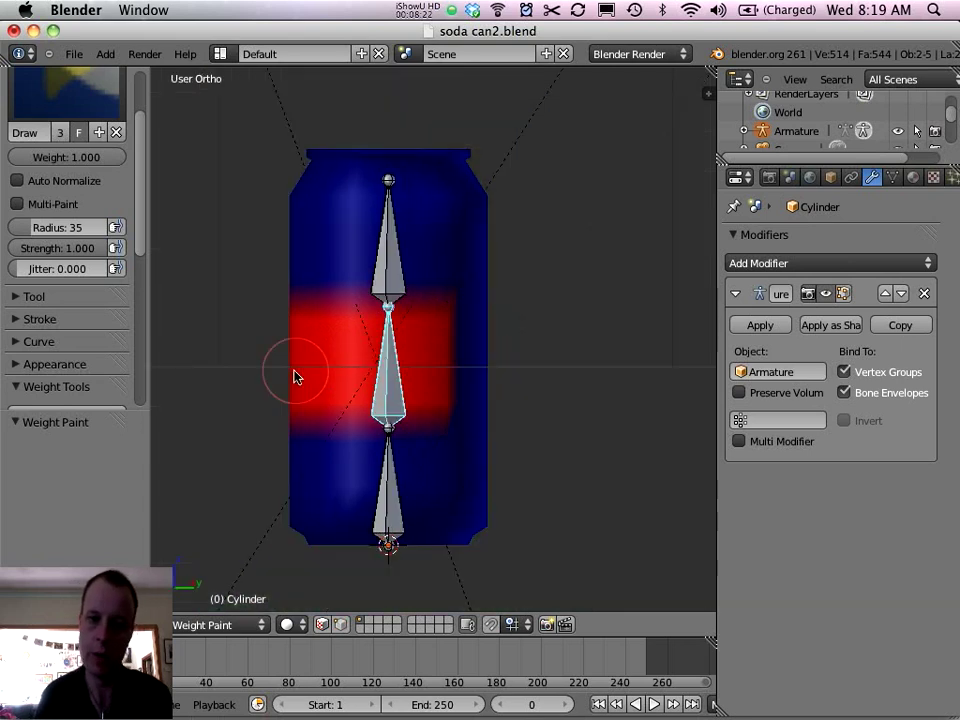
mouse_move(444, 328)
mouse_down()
mouse_move(570, 326)
mouse_move(409, 348)
mouse_move(265, 384)
mouse_move(545, 380)
mouse_up()
mouse_move(364, 371)
mouse_down()
mouse_move(454, 394)
mouse_move(318, 383)
mouse_up()
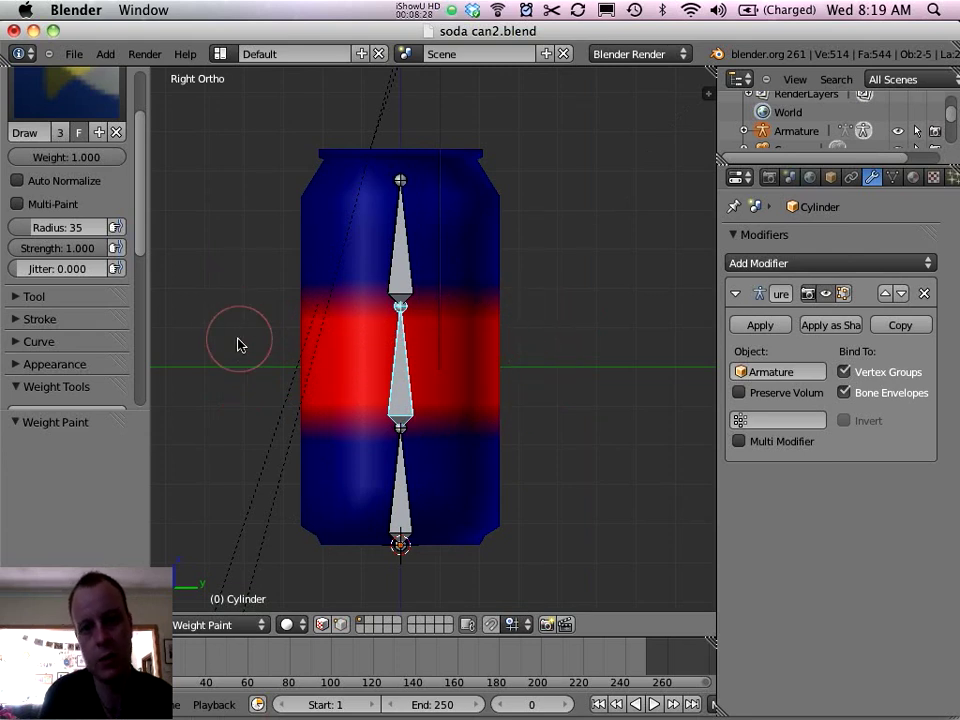
key(KP_1)
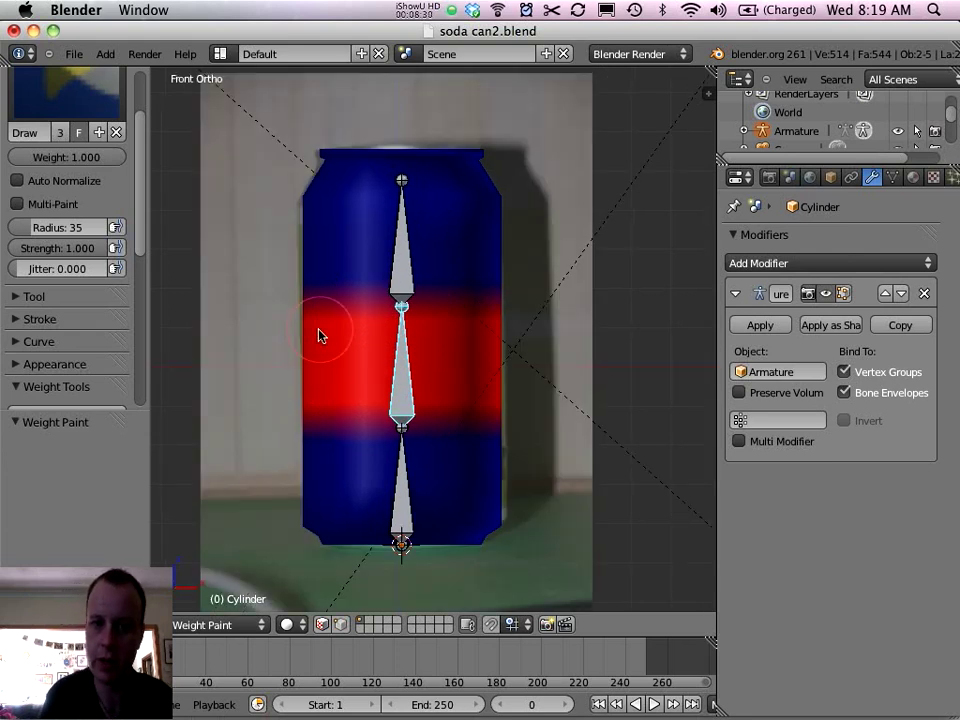
key(KP_3)
key(KP_1)
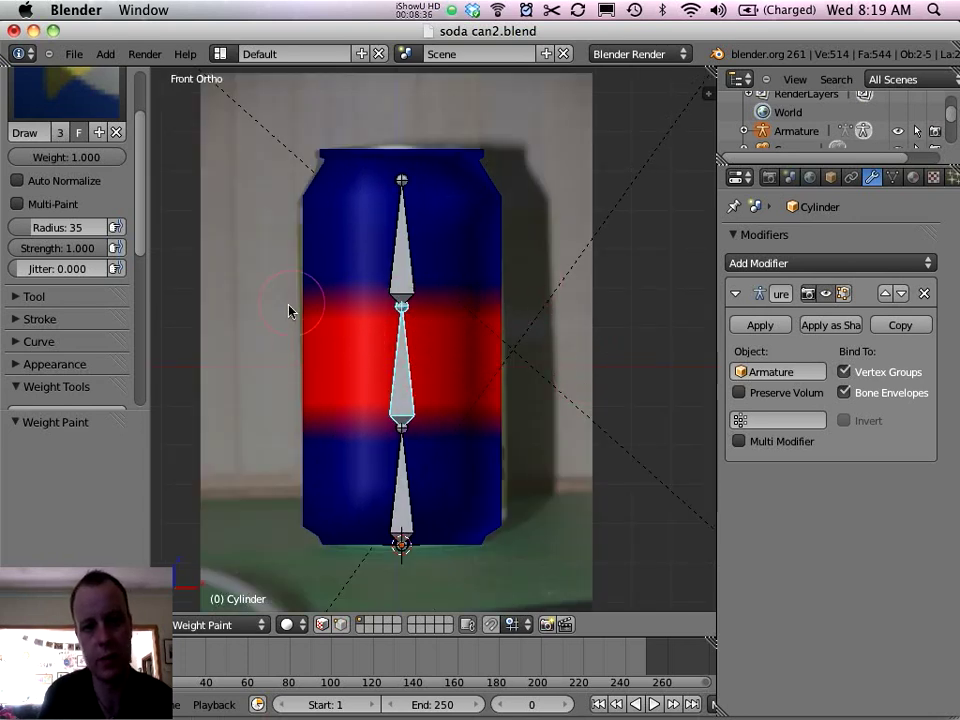
Set brush weight to 0 and erase the stray red patch above the band
drag(450, 320, 452, 296)
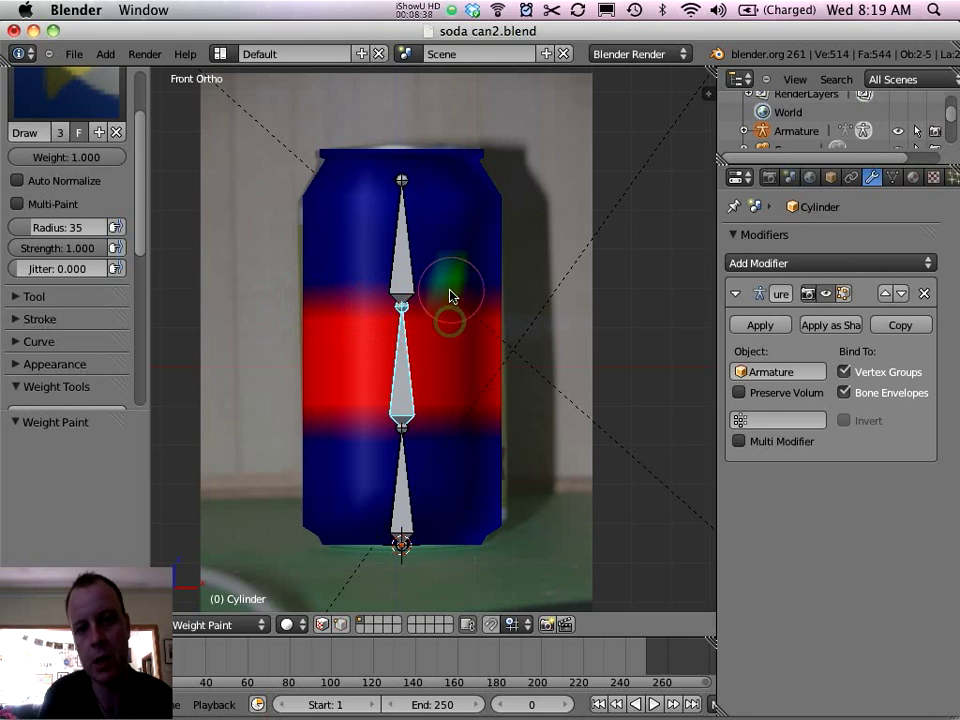
click(452, 266)
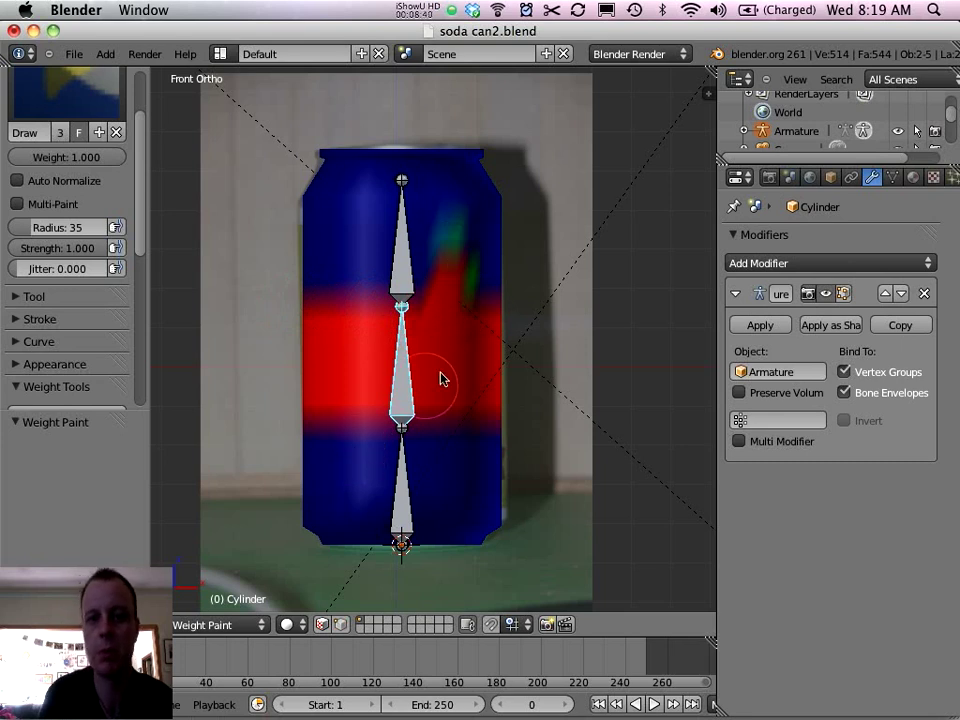
drag(88, 118, 40, 118)
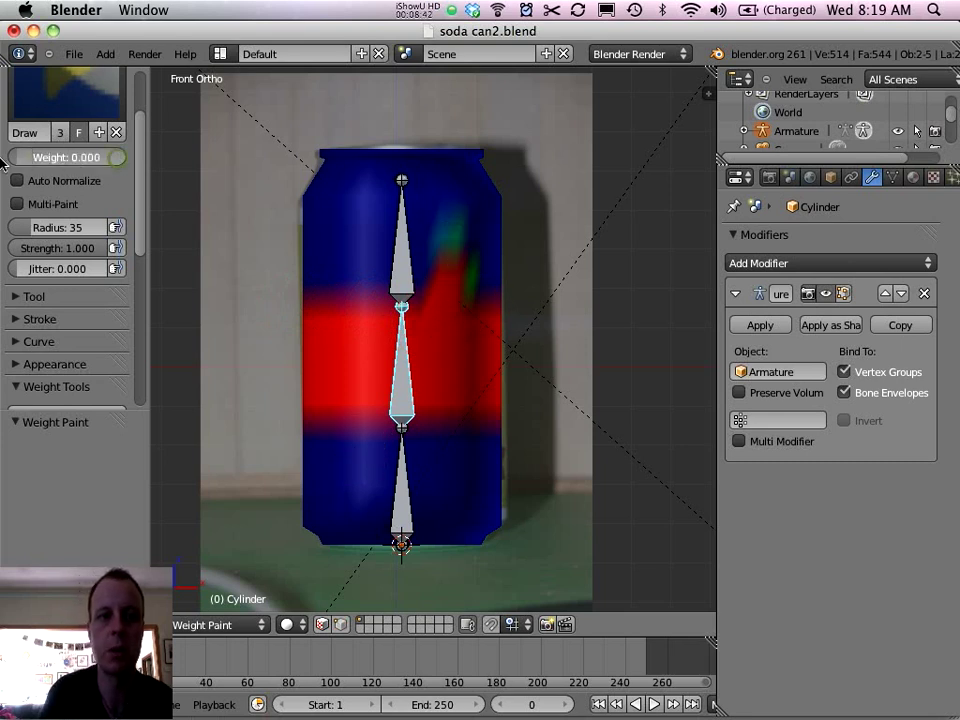
drag(413, 258, 486, 285)
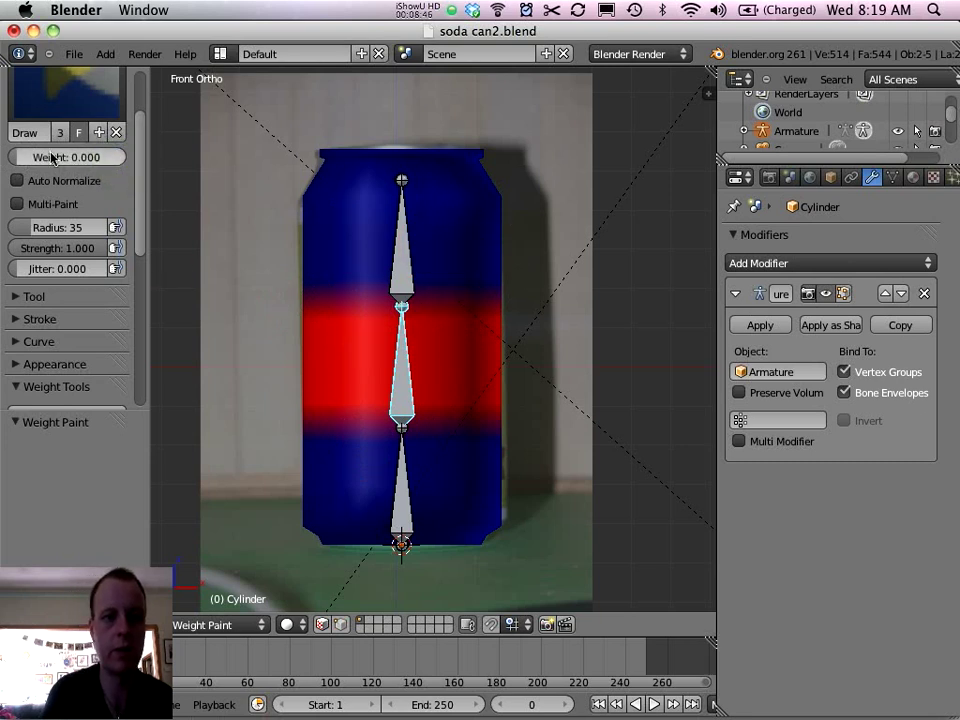
drag(48, 160, 212, 156)
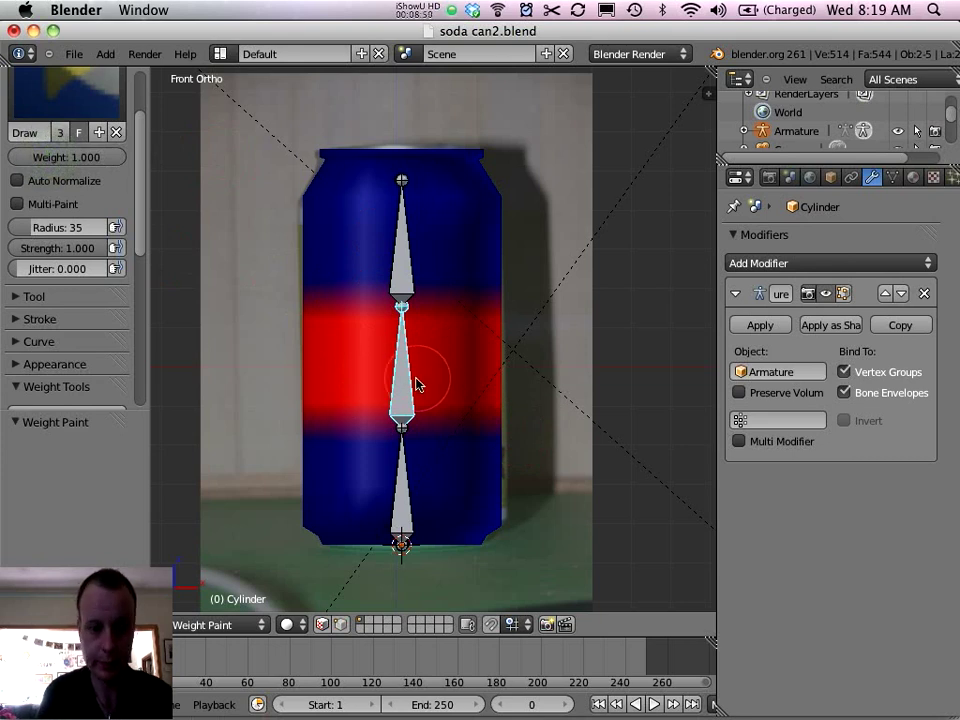
key(KP_3)
key(KP_1)
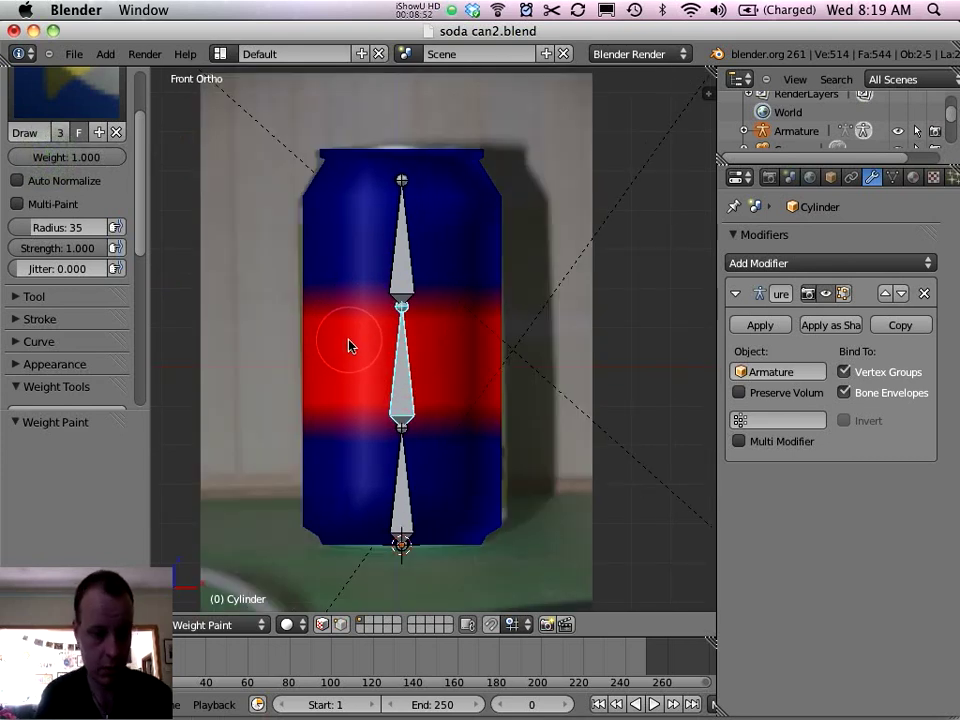
key(ctrl+KP_1)
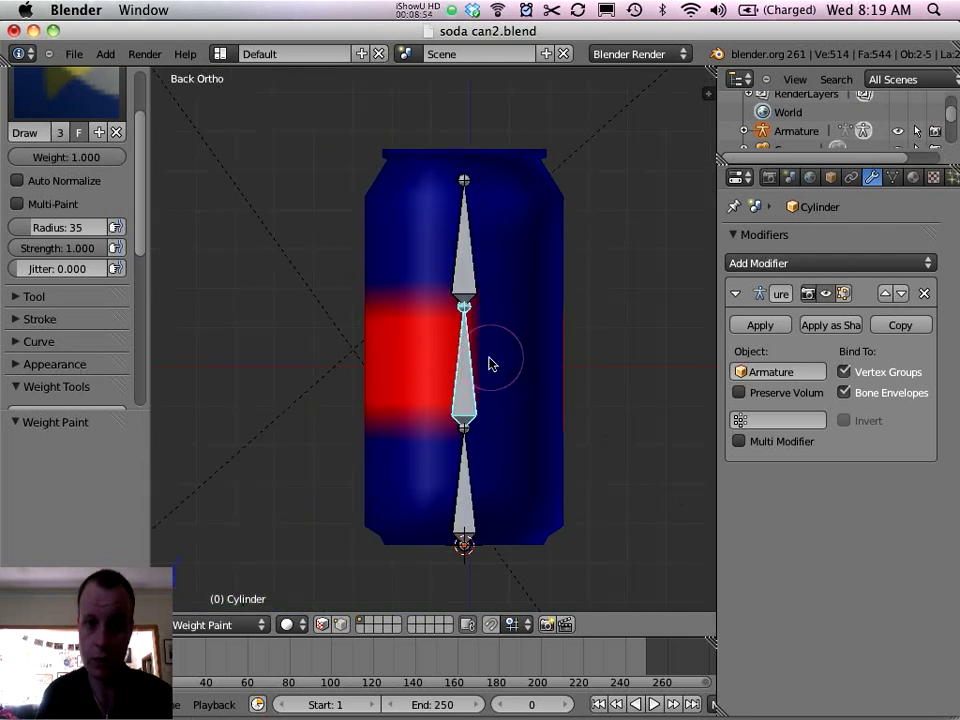
mouse_move(461, 343)
mouse_down()
mouse_move(593, 337)
mouse_move(393, 349)
mouse_move(568, 403)
mouse_up()
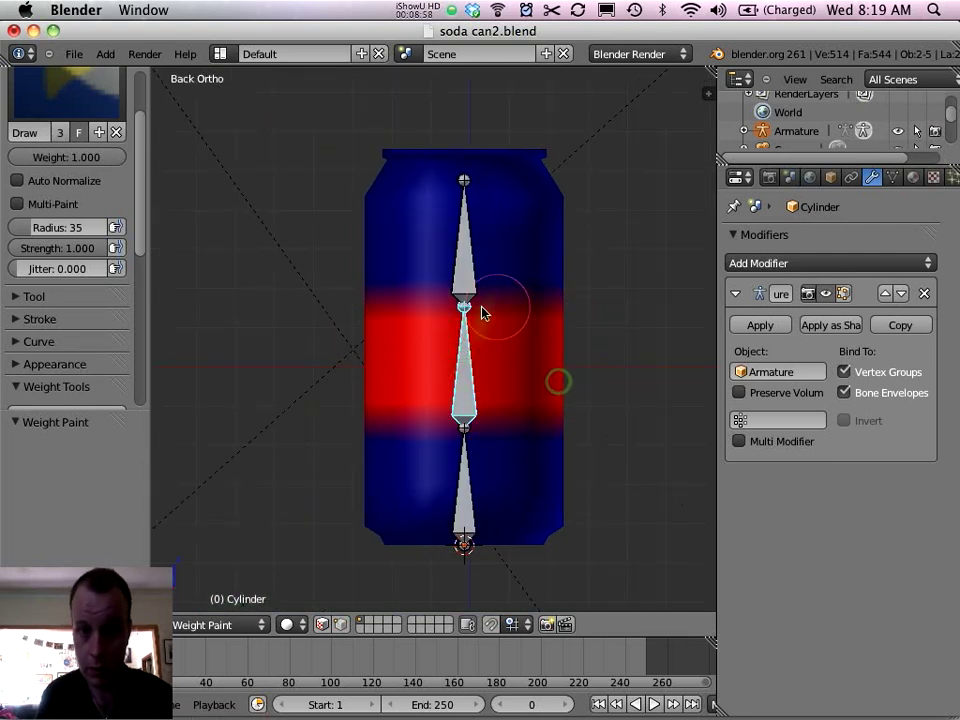
key(KP_3)
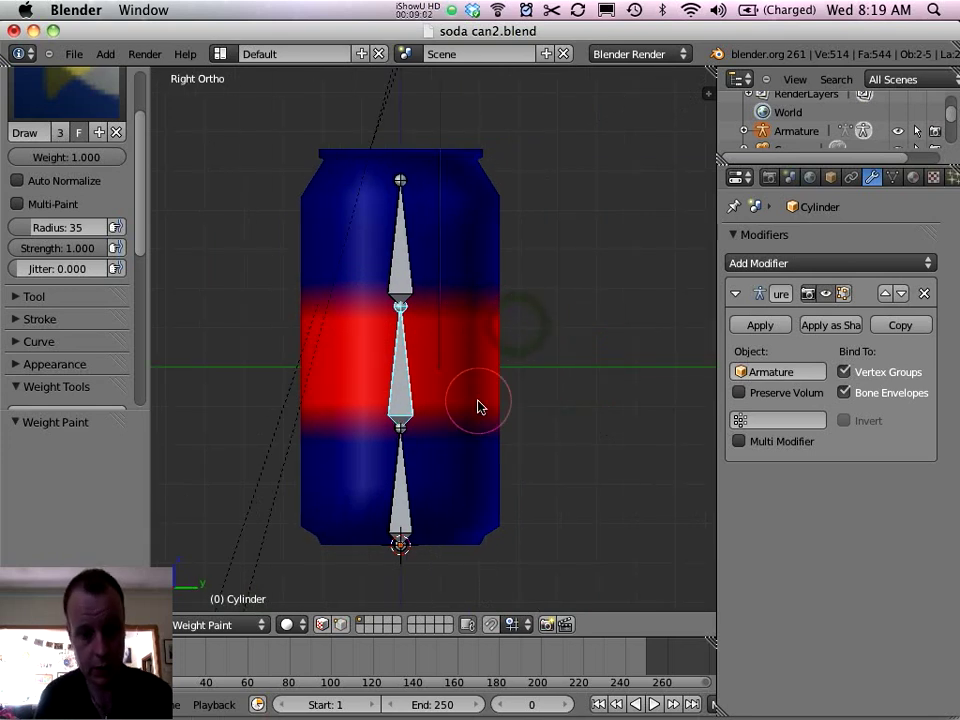
key(ctrl+KP_3)
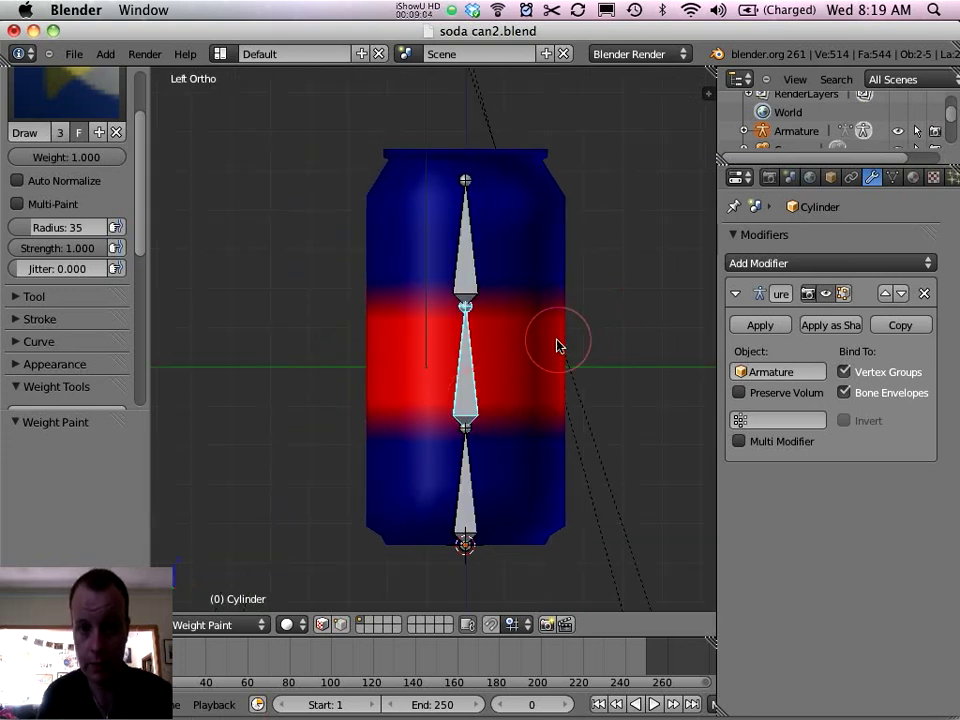
Select the top bone and paint red weight across the can's top rim and upper front
right_click(465, 240)
mouse_move(343, 176)
mouse_down()
mouse_move(705, 140)
mouse_move(374, 130)
mouse_move(566, 156)
mouse_move(410, 158)
mouse_move(298, 207)
mouse_move(600, 231)
mouse_up()
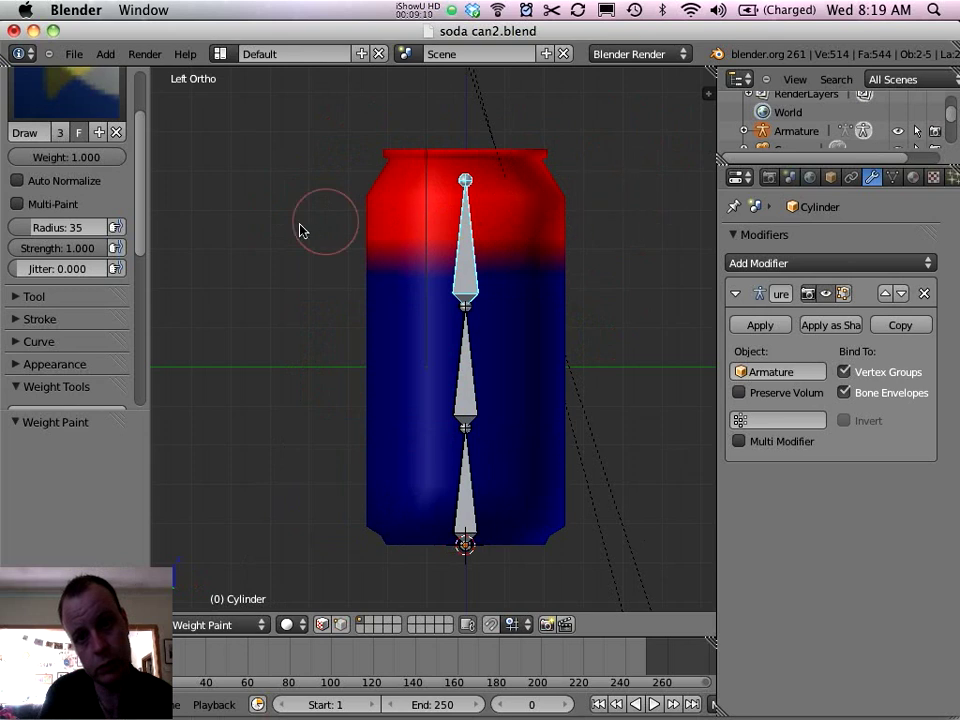
mouse_move(337, 256)
mouse_down()
mouse_move(596, 266)
mouse_move(296, 278)
mouse_up()
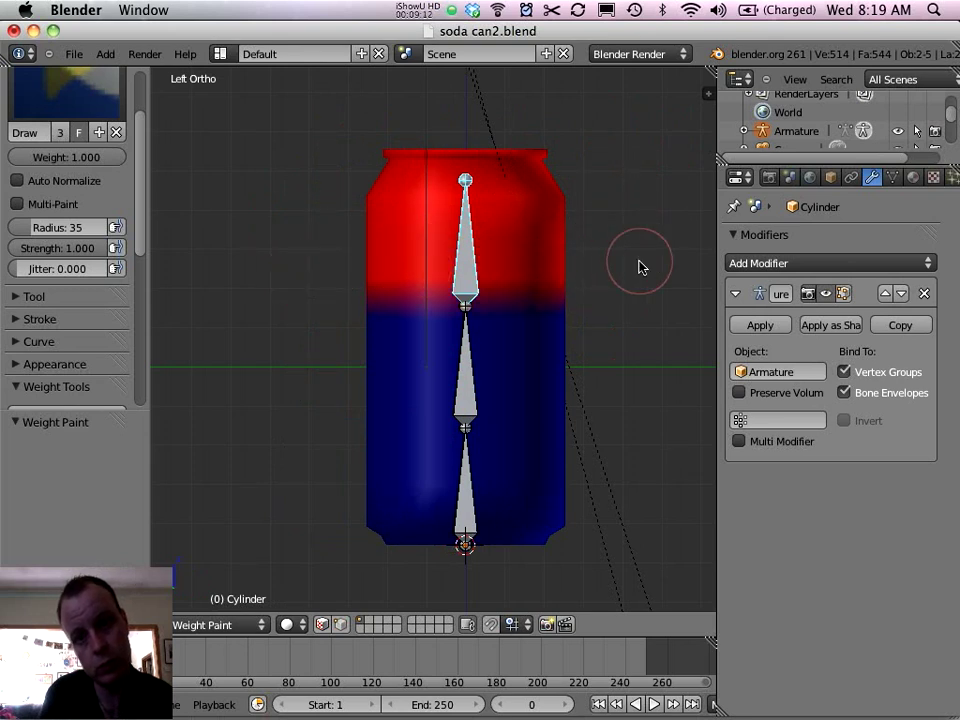
key(KP_1)
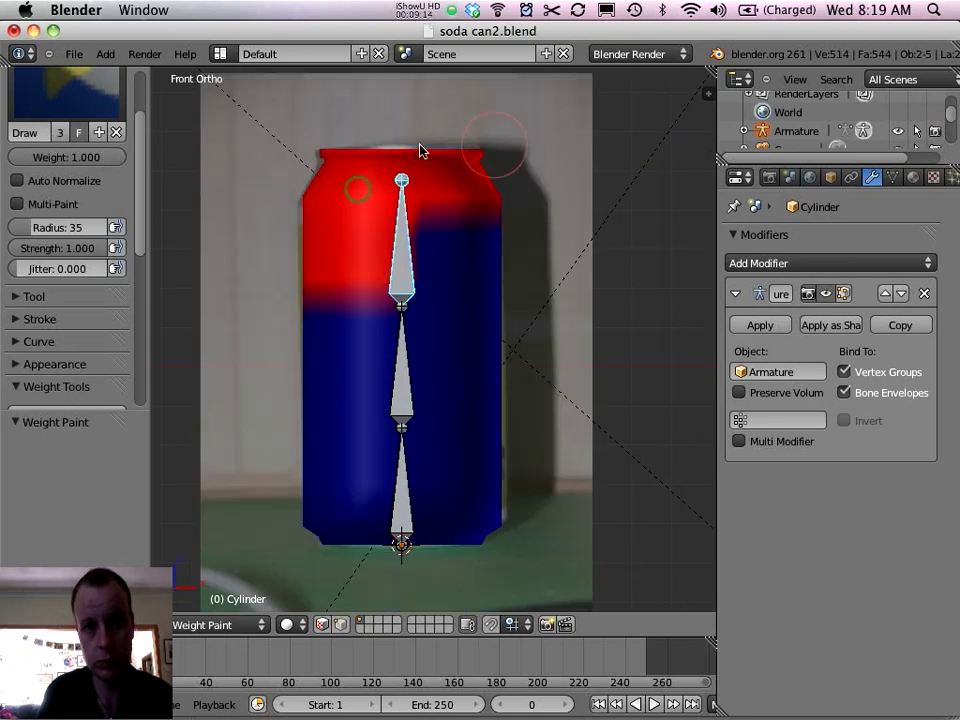
mouse_move(420, 150)
mouse_down()
mouse_move(560, 141)
mouse_move(503, 229)
mouse_move(442, 255)
mouse_move(329, 253)
mouse_move(489, 253)
mouse_move(373, 265)
mouse_move(549, 286)
mouse_up()
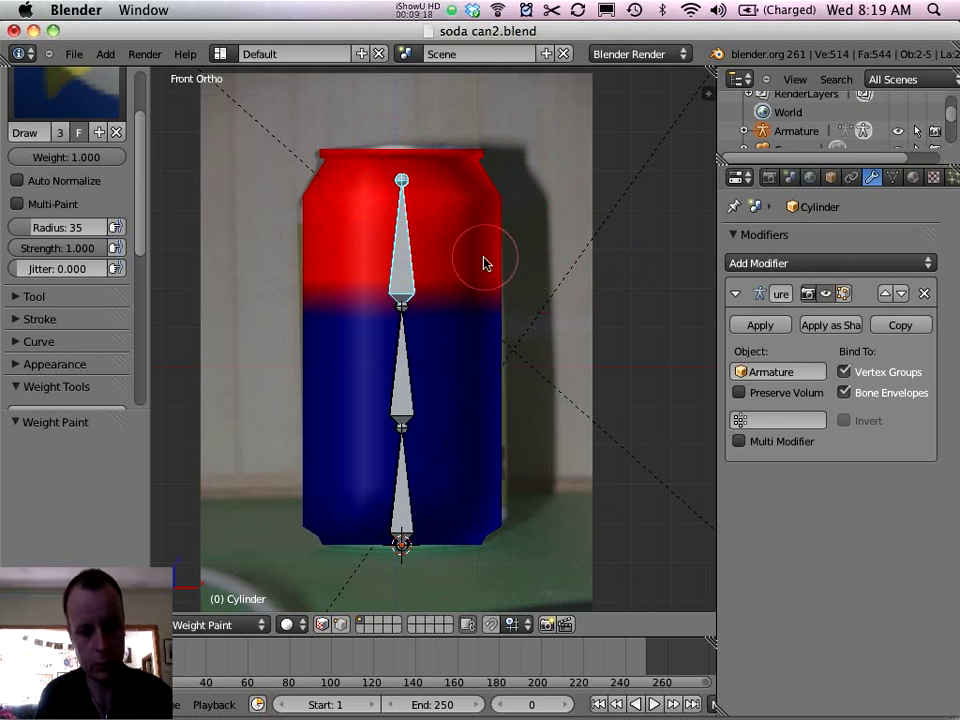
Paint the can's upper section from the Back view and check coverage from front and side
key(ctrl+KP_1)
mouse_move(399, 154)
mouse_down()
mouse_move(360, 172)
mouse_move(557, 159)
mouse_move(470, 185)
mouse_move(338, 190)
mouse_move(285, 251)
mouse_up()
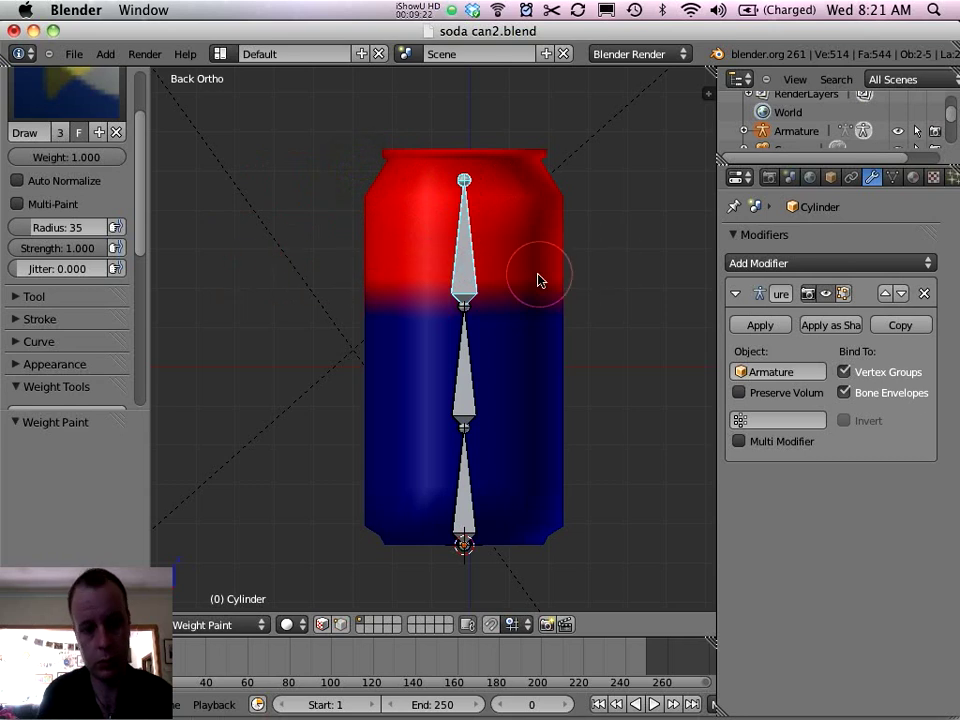
middle_drag(347, 300, 360, 300)
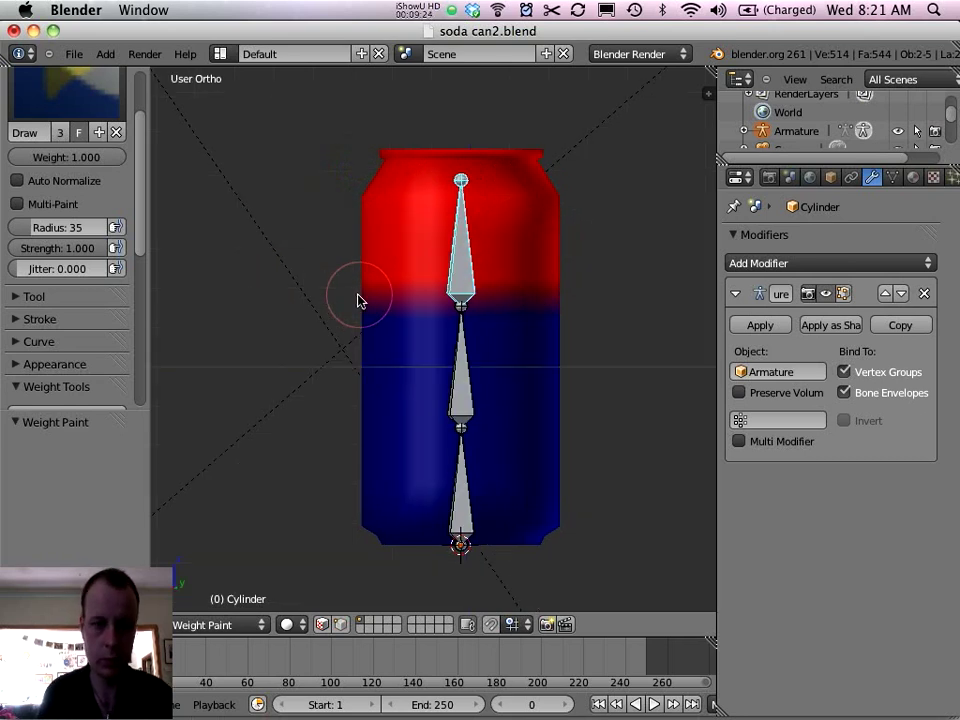
key(KP_1)
scroll(500, 353, down, 2)
scroll(490, 360, up, 2)
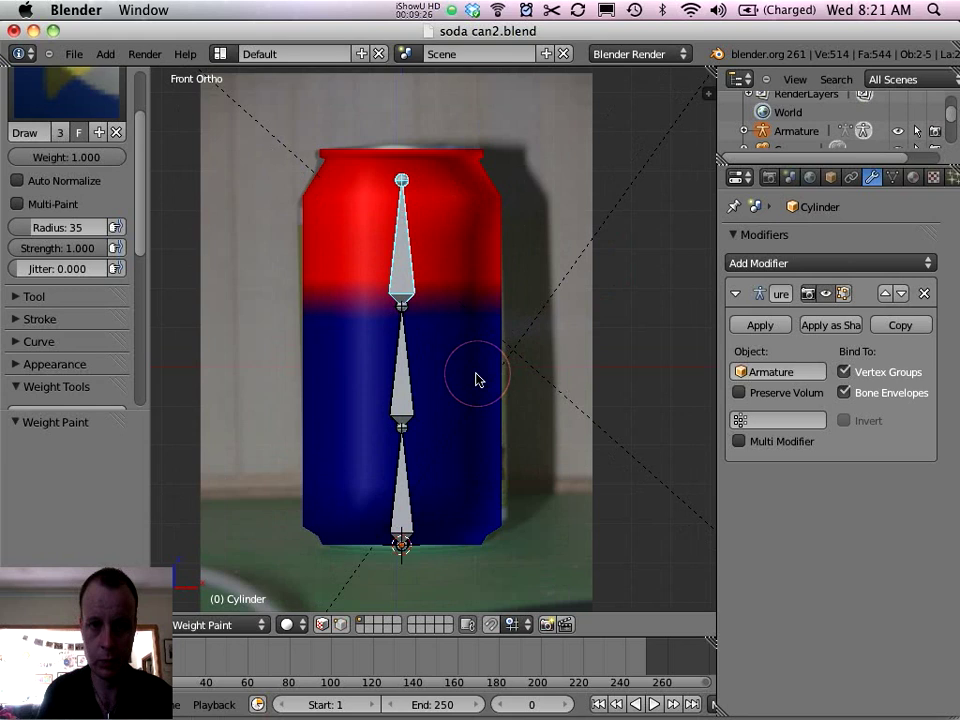
key(KP_3)
key(KP_1)
scroll(476, 379, down, 1)
scroll(478, 380, up, 1)
scroll(480, 386, up, 1)
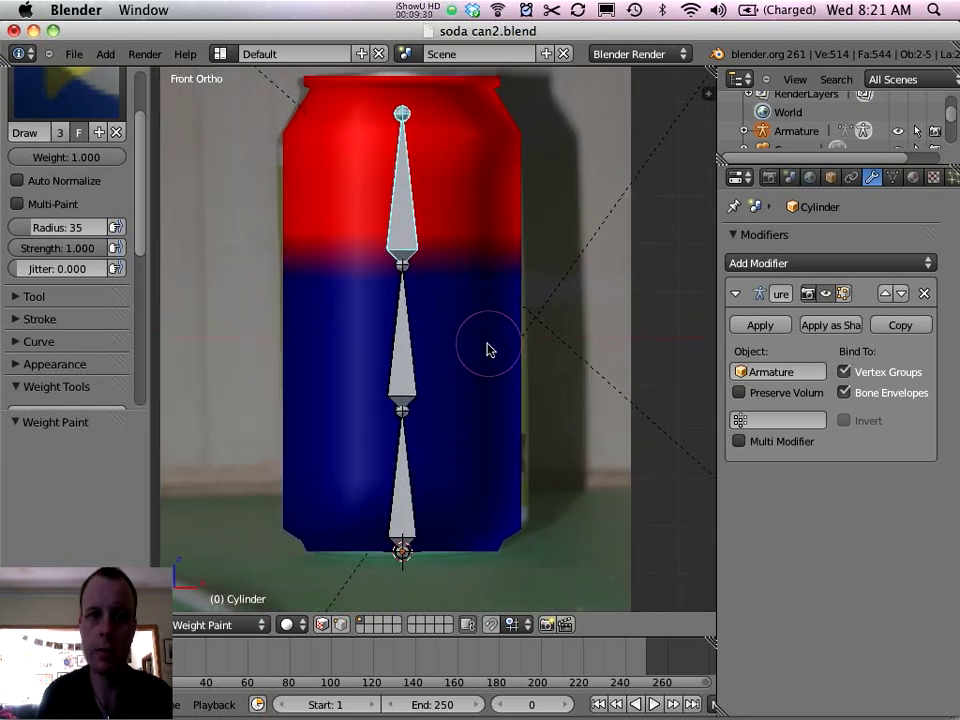
scroll(489, 349, down, 3)
scroll(429, 345, up, 2)
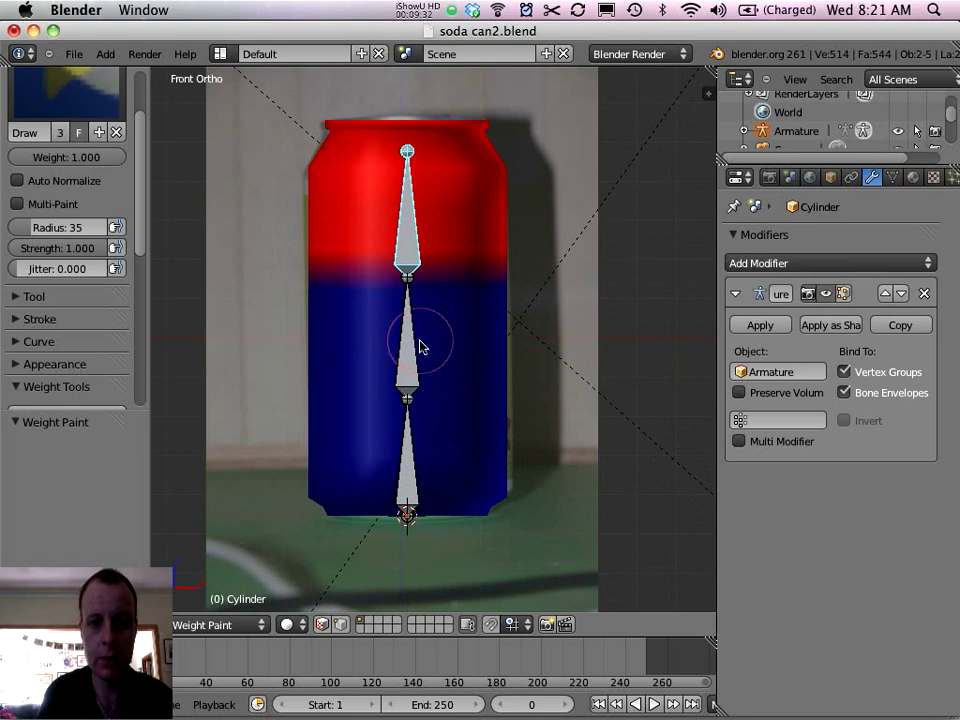
right_click(411, 345)
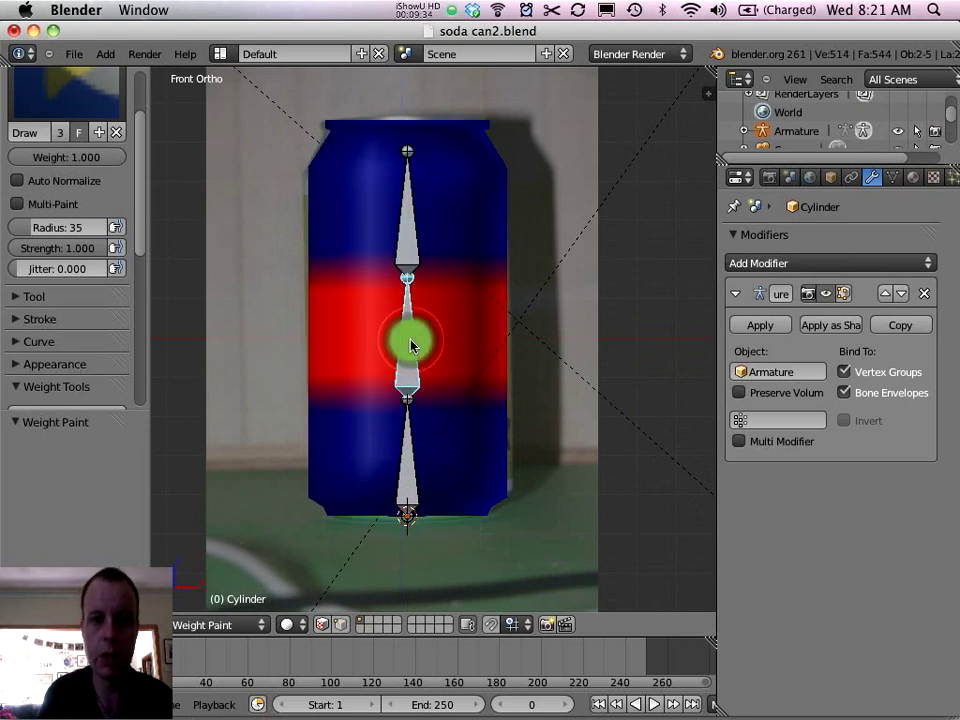
key(r)
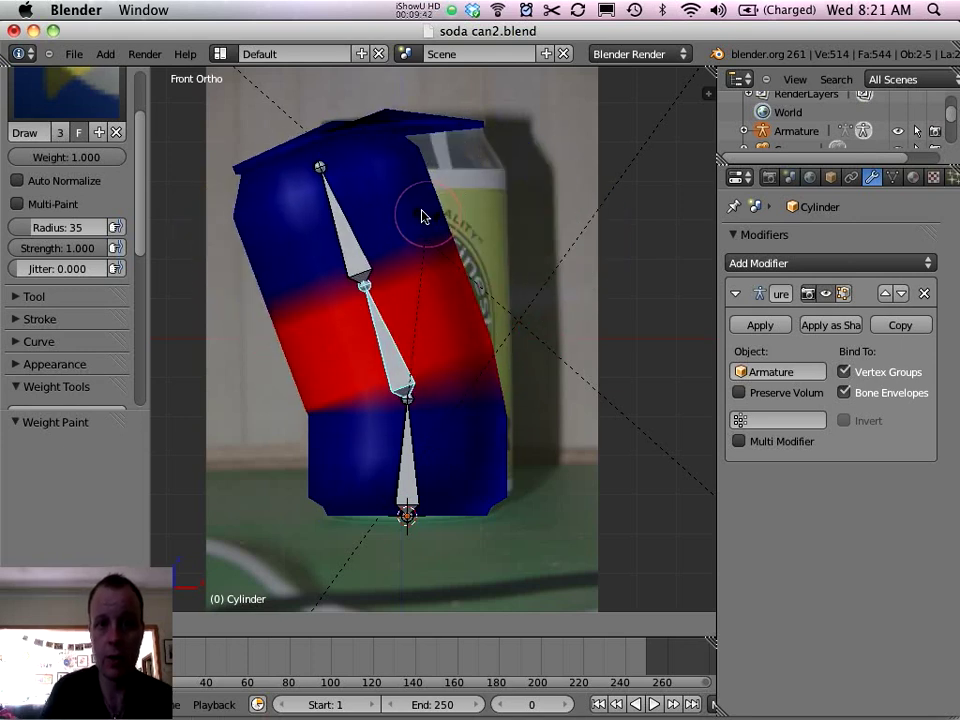
click(392, 196)
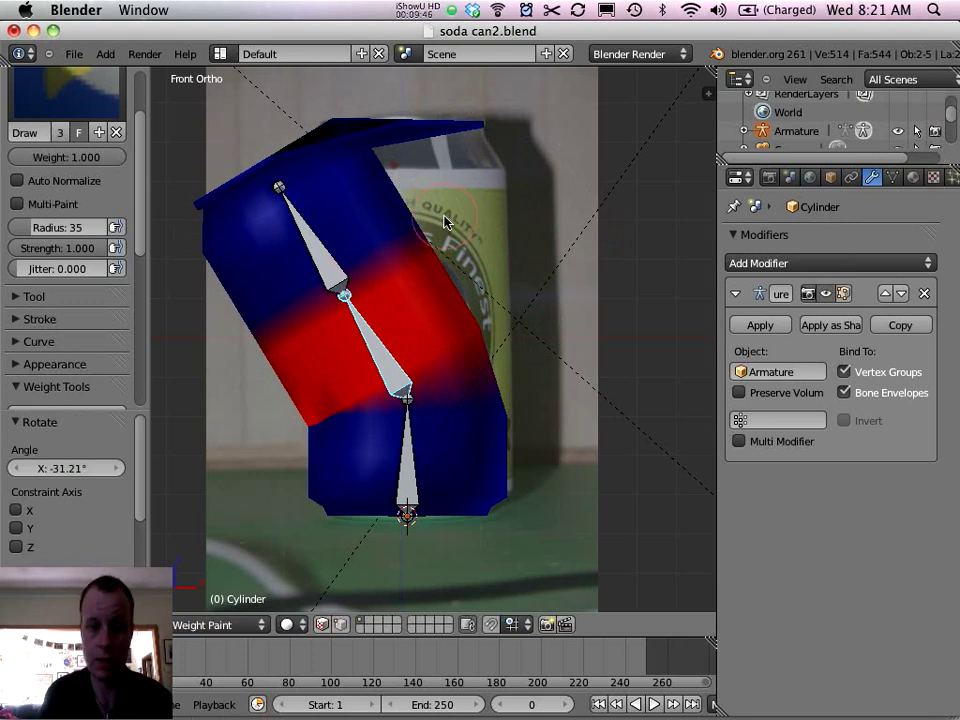
key(ctrl+z)
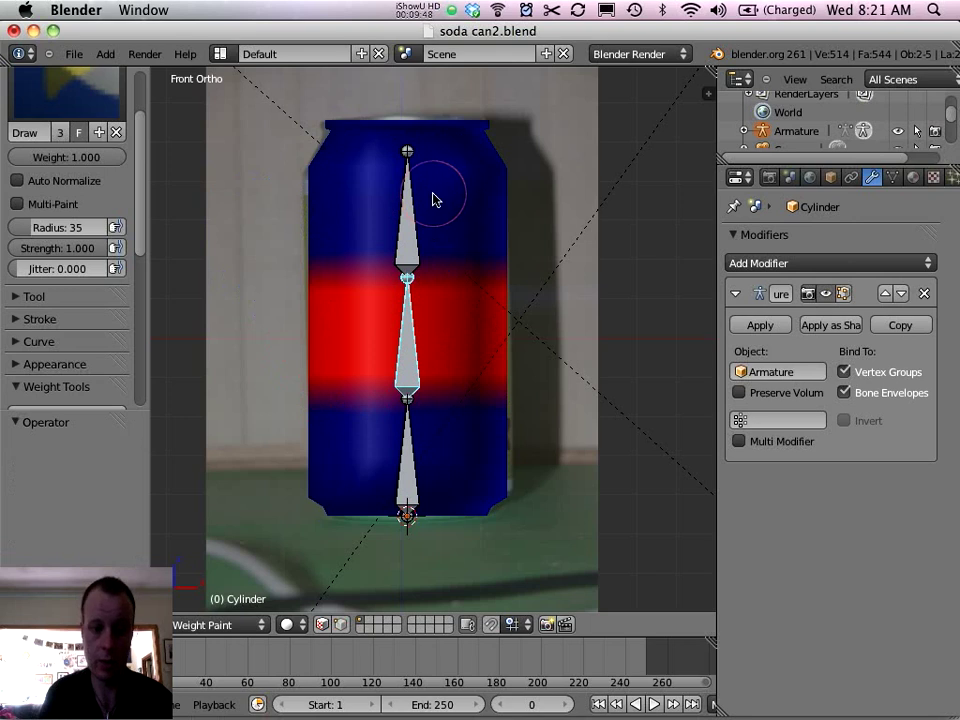
With the top bone selected, look down on the can and paint its weight over the lid
right_click(412, 215)
middle_drag(412, 215, 377, 323)
mouse_move(388, 212)
mouse_down()
mouse_move(420, 311)
mouse_move(351, 294)
mouse_move(350, 243)
mouse_move(309, 257)
mouse_move(371, 323)
mouse_up()
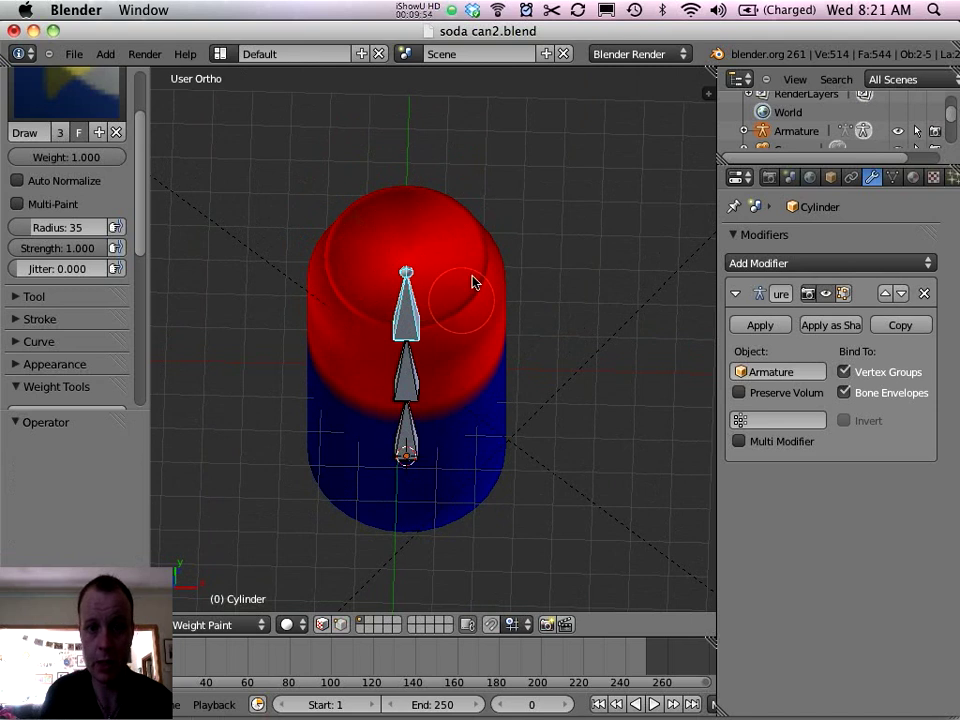
key(KP_1)
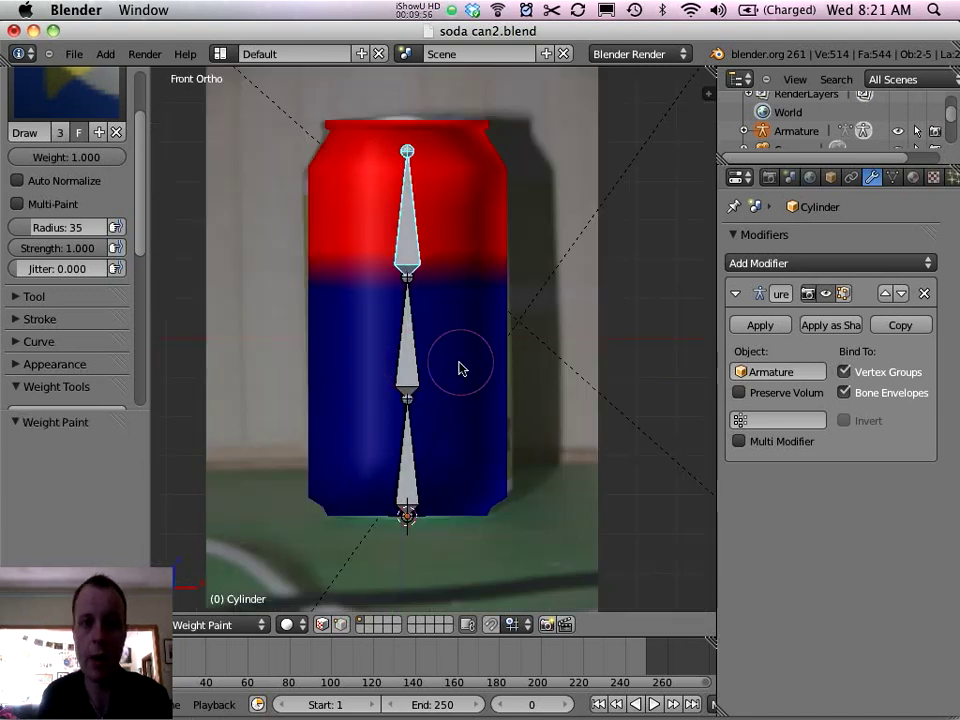
scroll(461, 369, down, 2)
scroll(450, 326, up, 1)
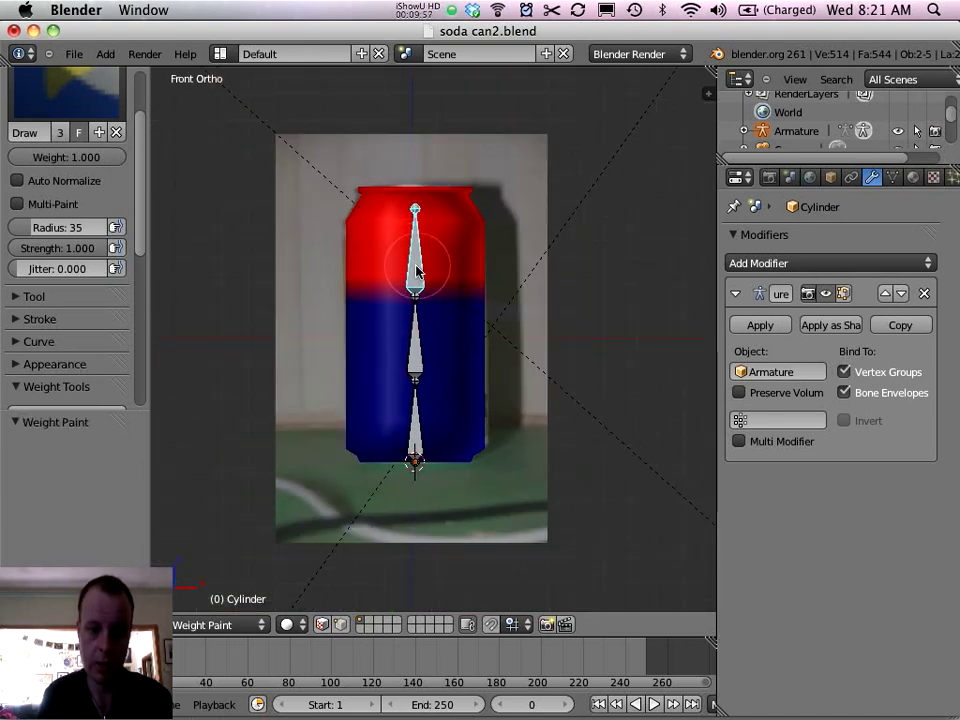
right_click(409, 340)
Rotate the middle bone to bend the can at the middle joint, after undoing a first trial
key(r)
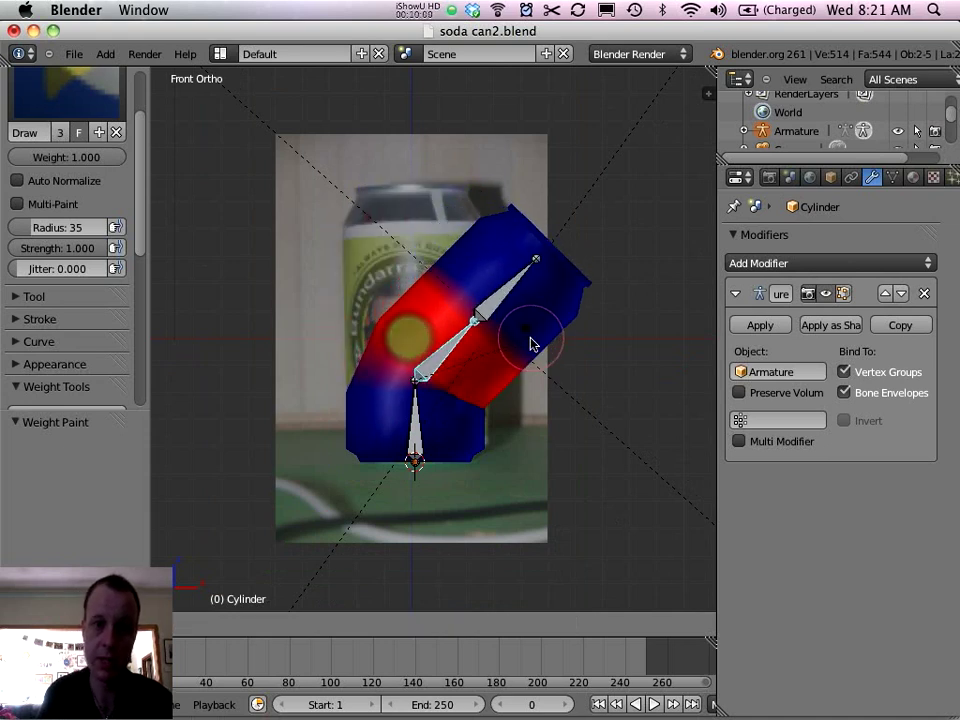
click(452, 265)
key(ctrl+z)
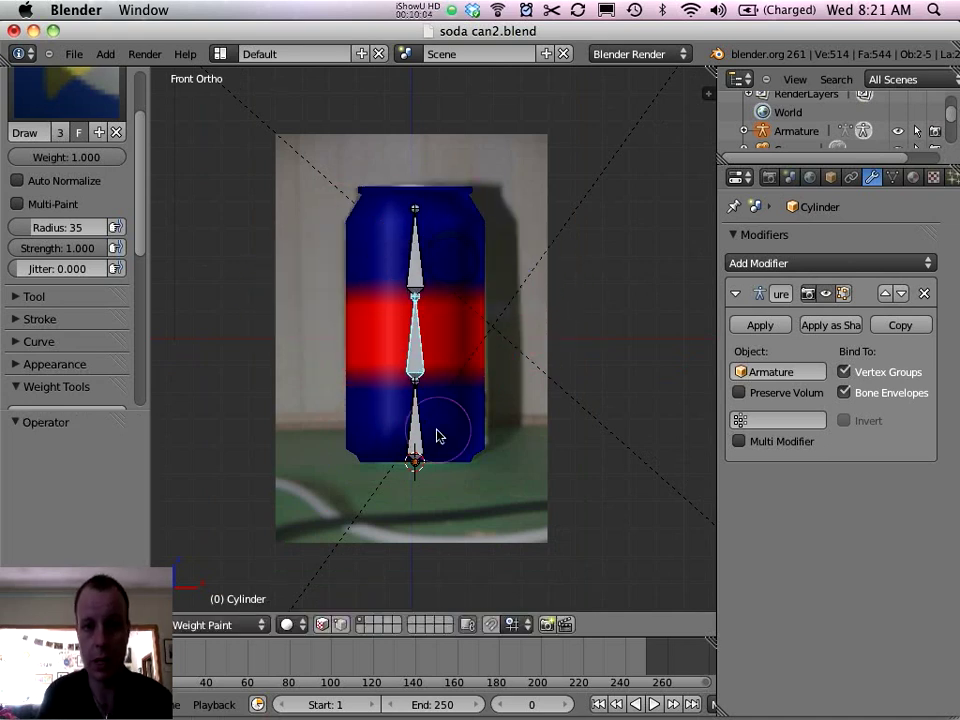
scroll(466, 342, up, 1)
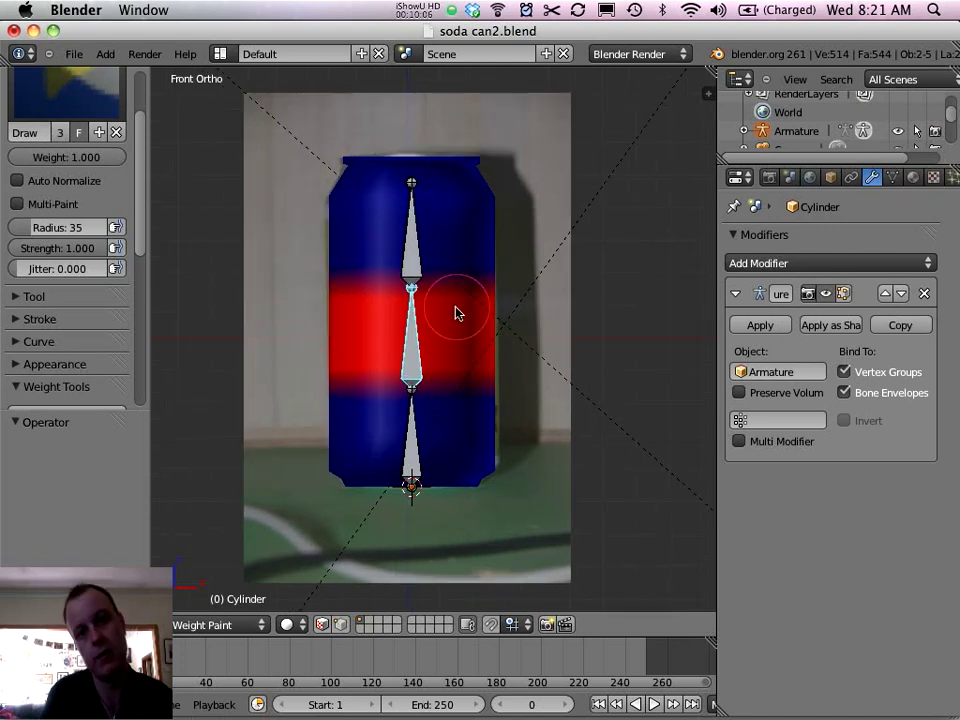
scroll(422, 372, down, 3)
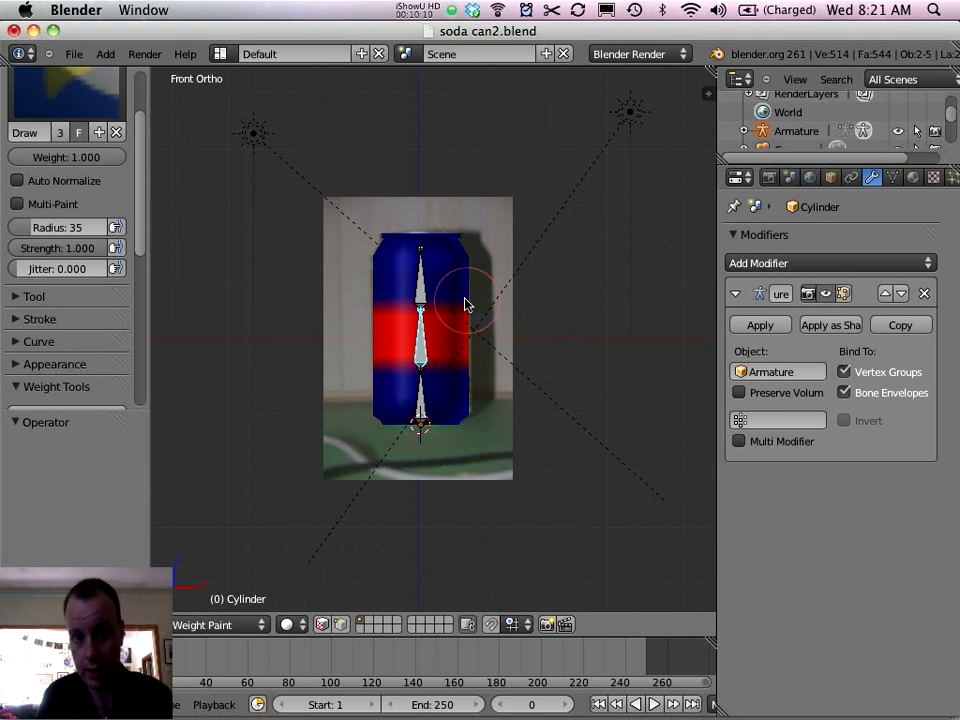
key(r)
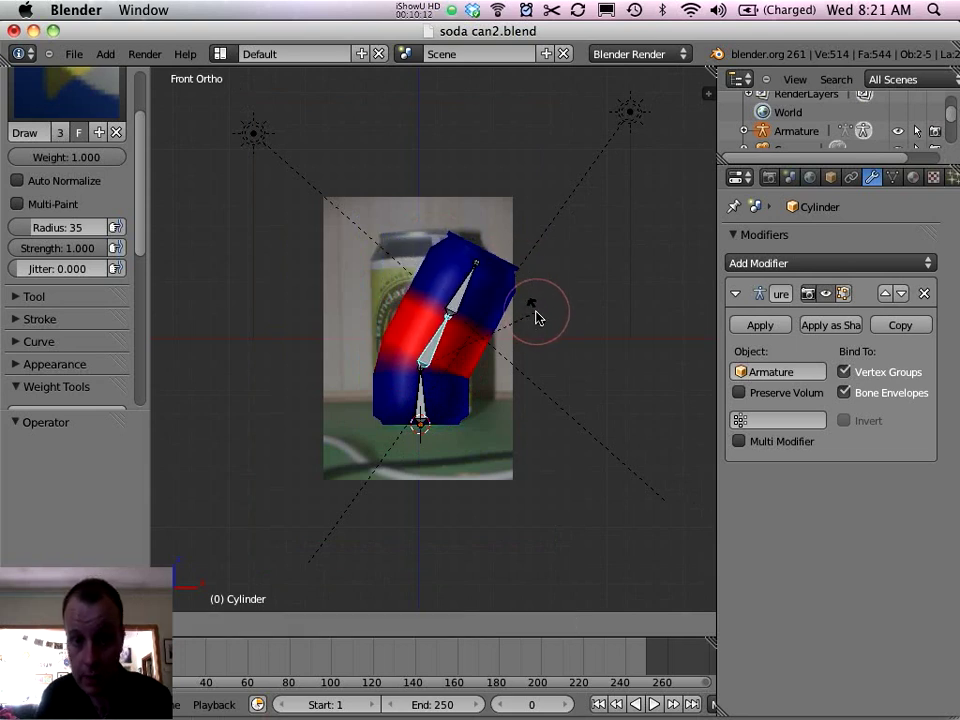
click(536, 316)
Rotate the top bone 52.443° to kink the can further right, then inspect the bend
key(r)
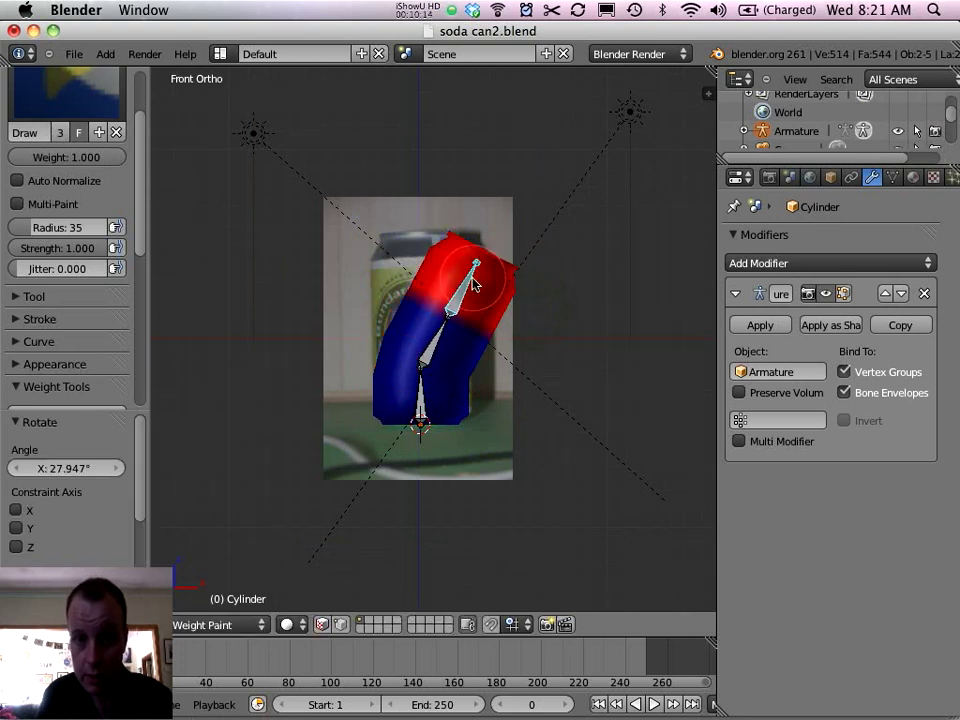
click(396, 349)
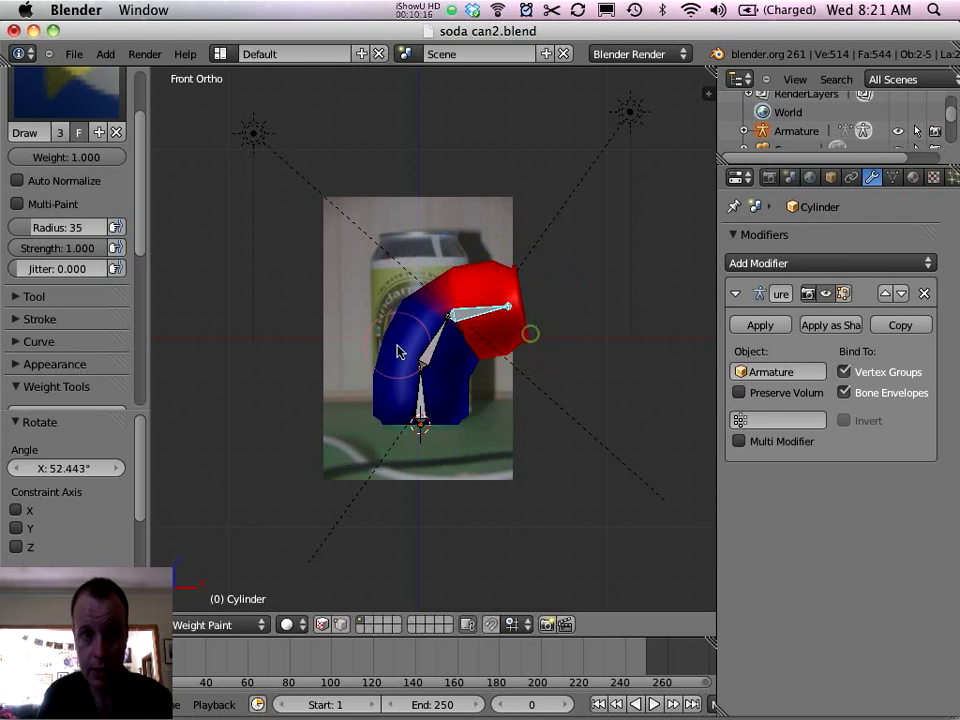
mouse_move(396, 349)
middle_down()
mouse_move(244, 369)
mouse_move(508, 371)
mouse_move(337, 316)
mouse_move(401, 414)
middle_up()
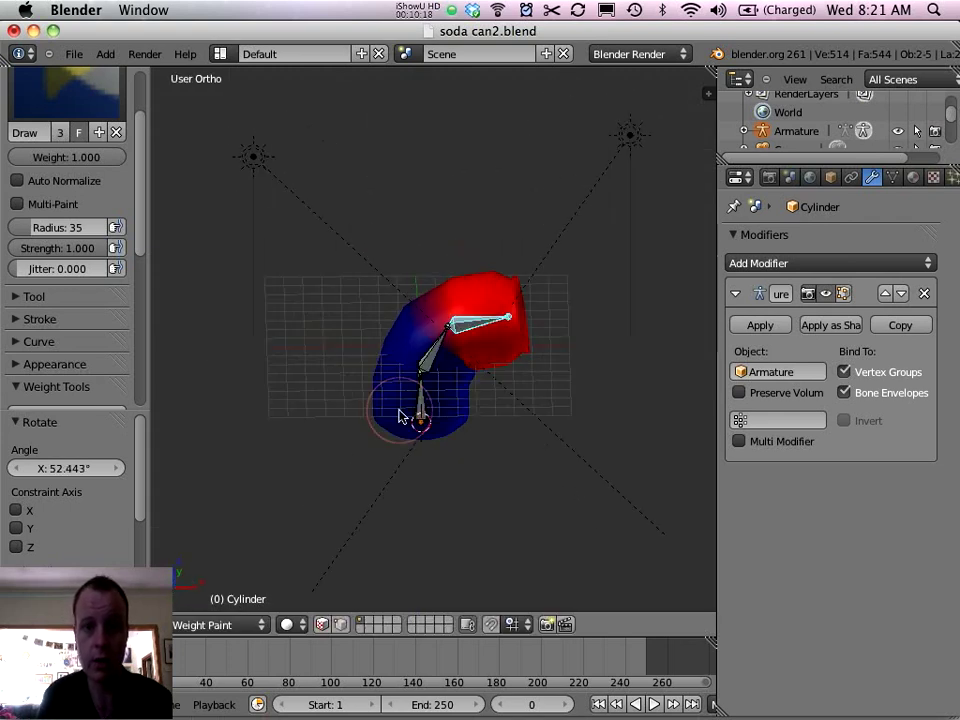
scroll(467, 439, up, 6)
middle_drag(454, 347, 463, 499)
key(KP_1)
scroll(470, 347, down, 4)
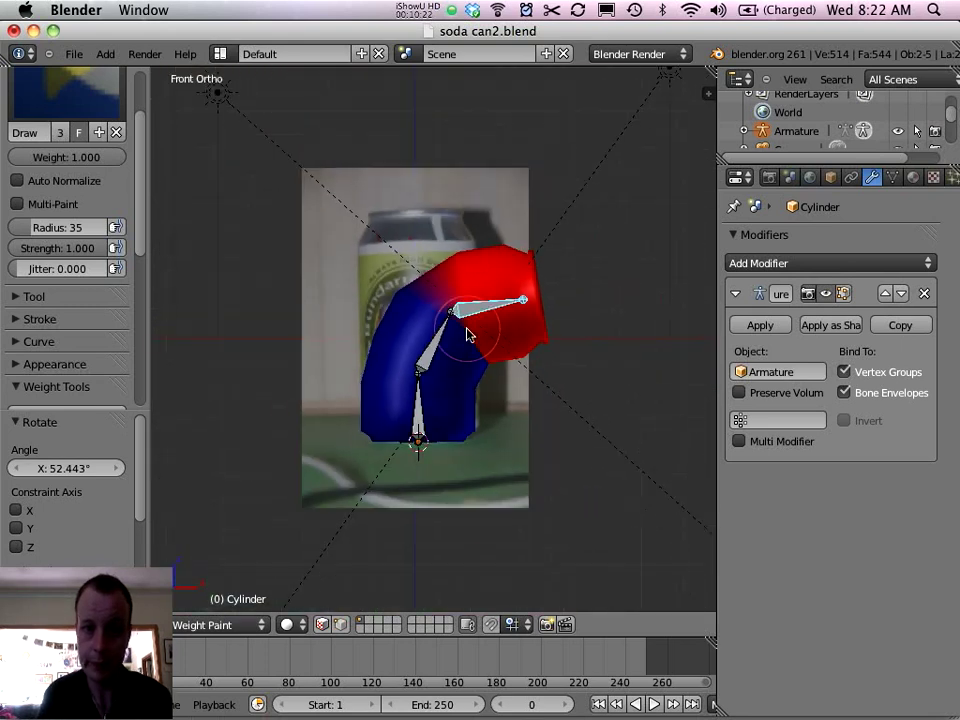
scroll(474, 277, up, 3)
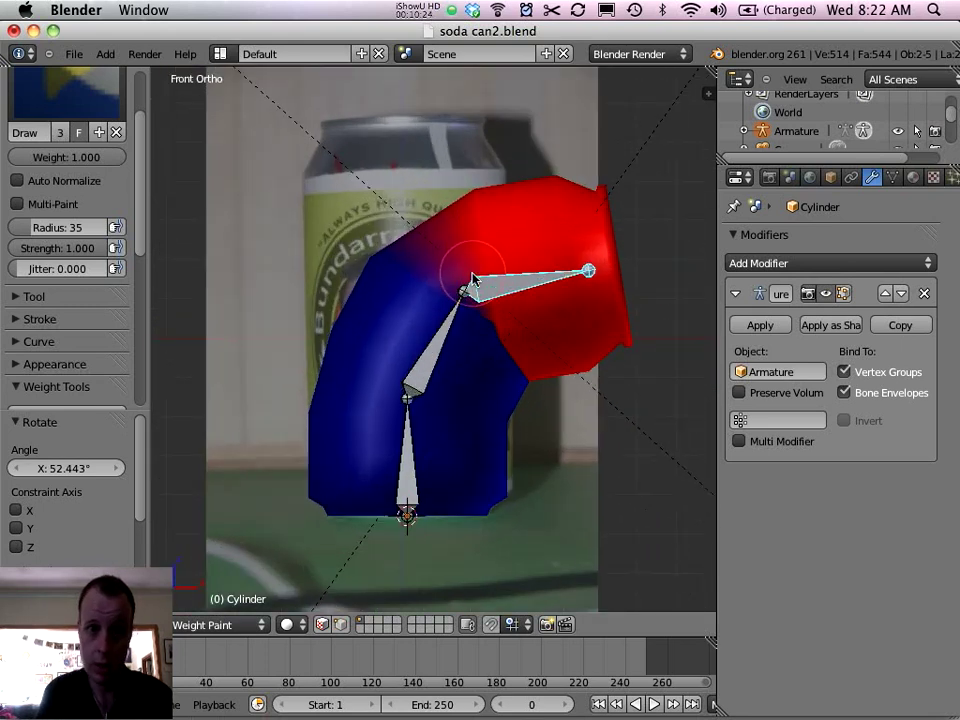